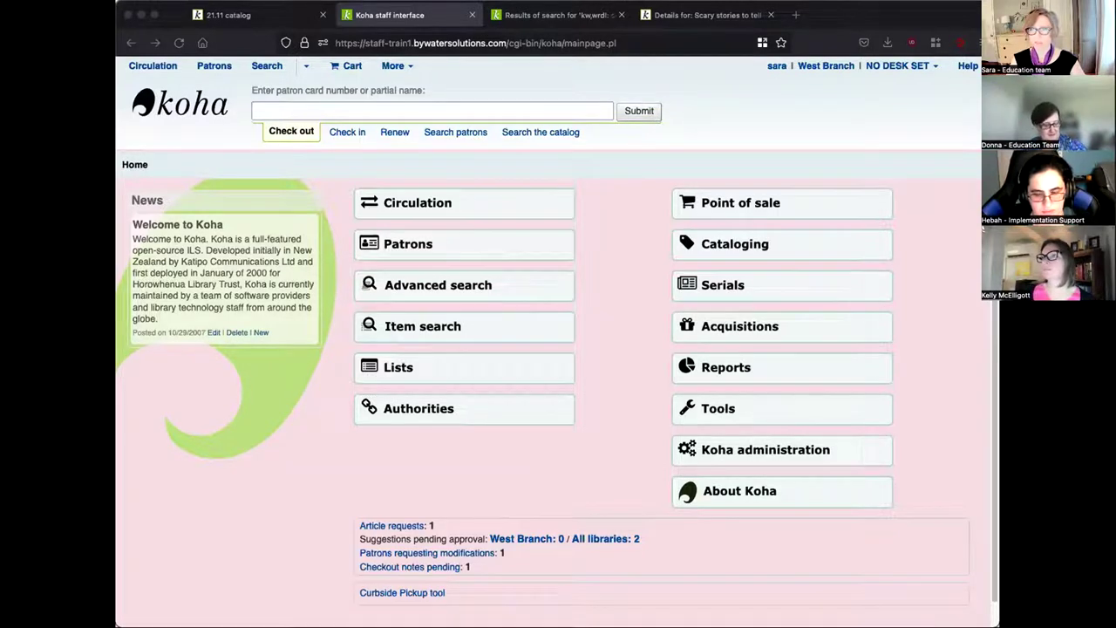
- Show the Libraries page of the public catalog
{"action": "left_click", "coordinate": [138, 615]}
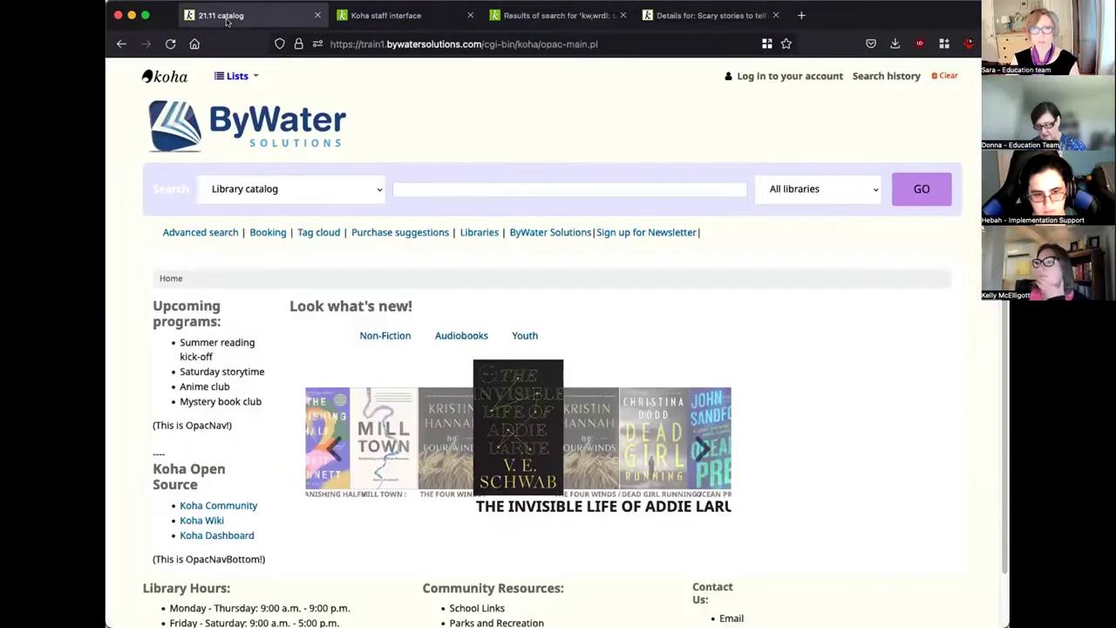
{"action": "left_click", "coordinate": [225, 17]}
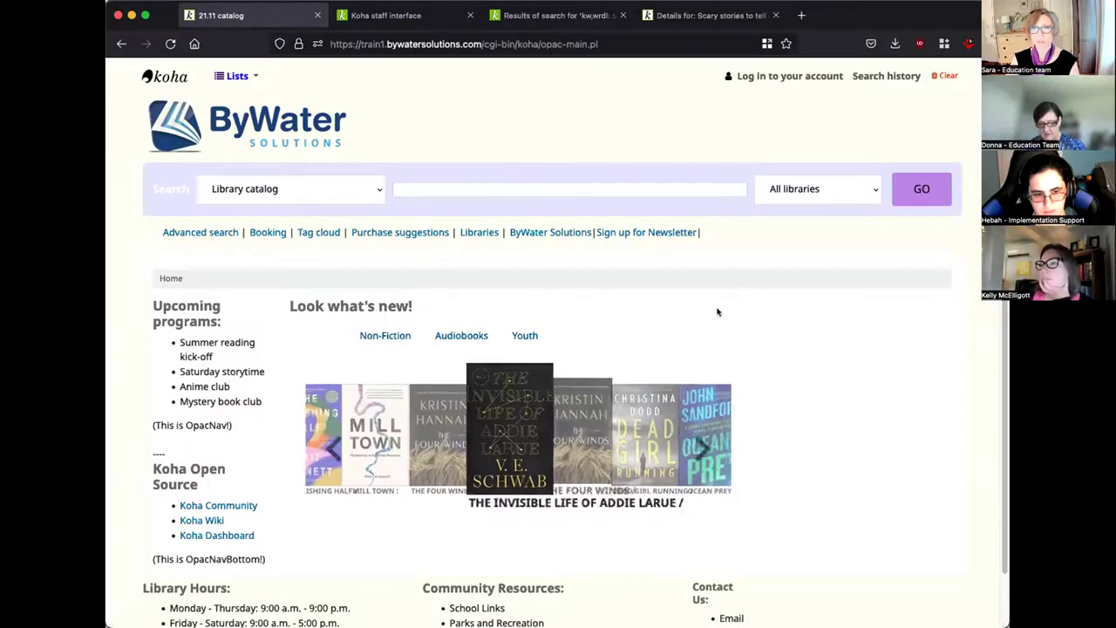
{"action": "left_click", "coordinate": [477, 237]}
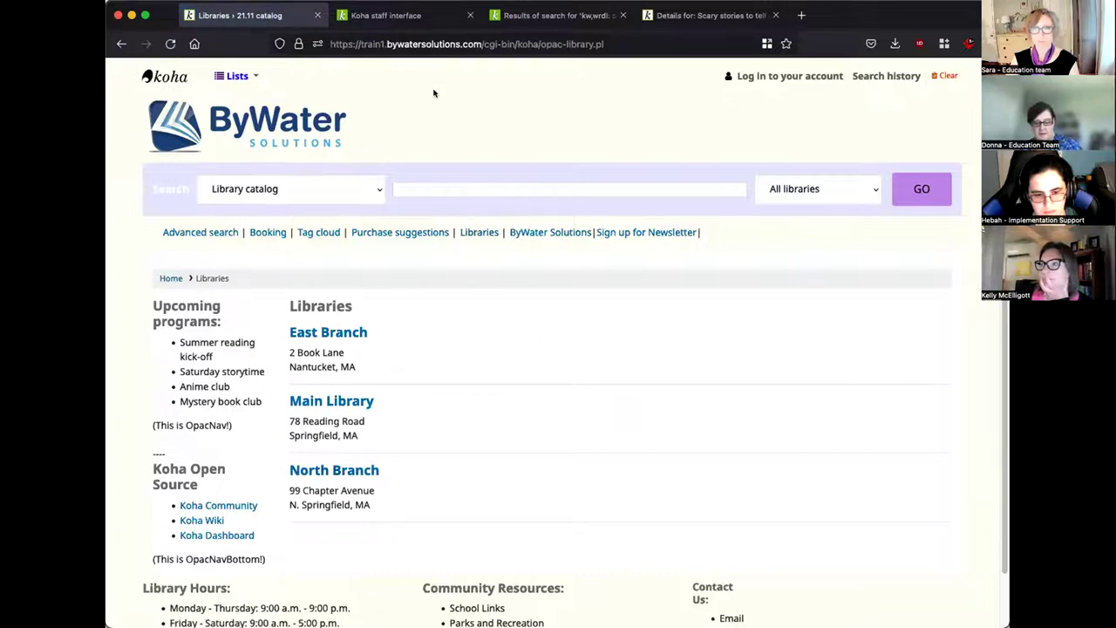
- In the staff interface, open the West Branch record for editing from the Libraries section of Koha administration
{"action": "left_click", "coordinate": [405, 18]}
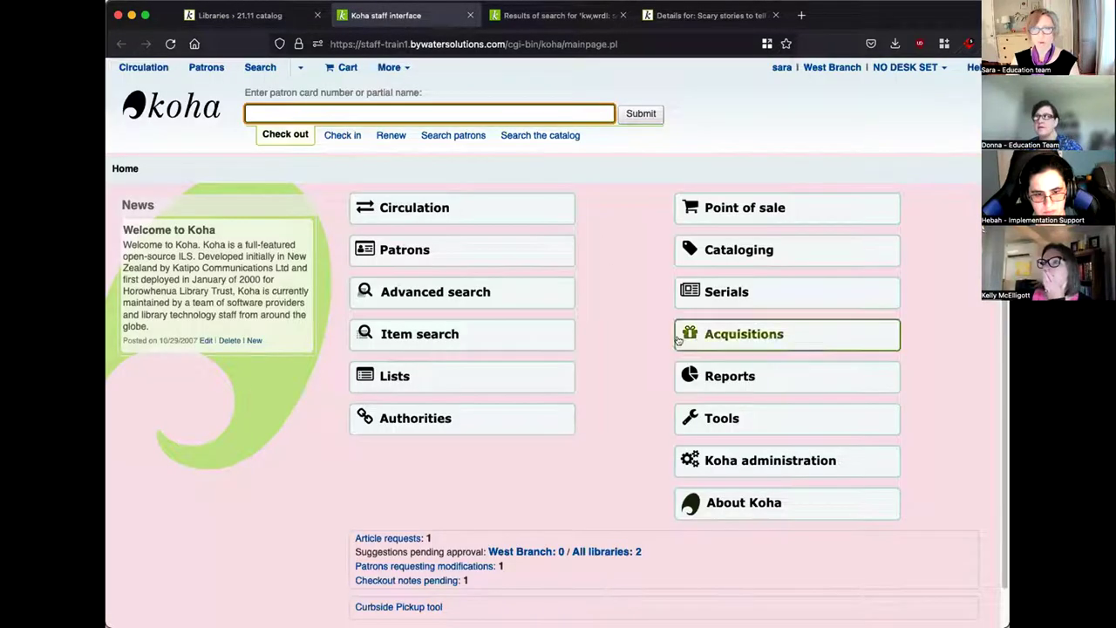
{"action": "left_click", "coordinate": [717, 464]}
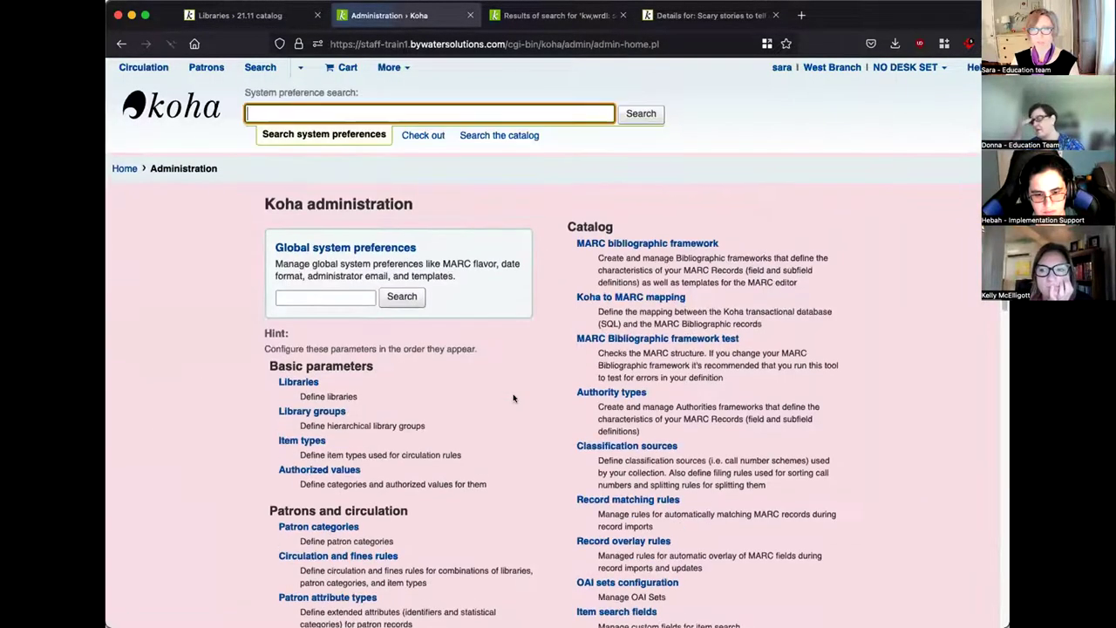
{"action": "left_click", "coordinate": [299, 382]}
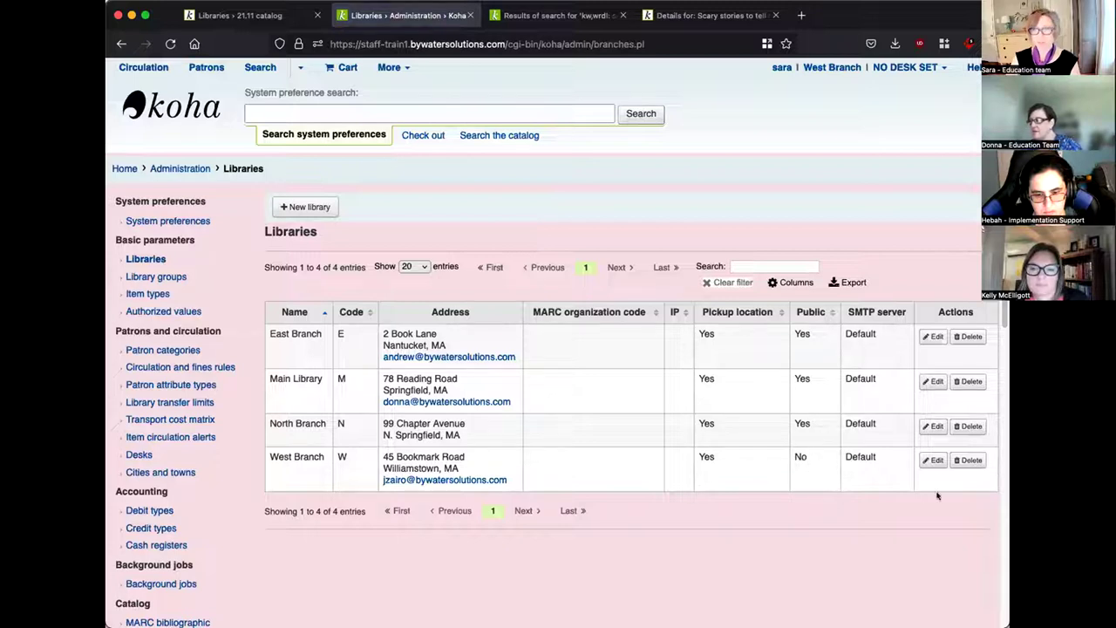
{"action": "left_click", "coordinate": [931, 462]}
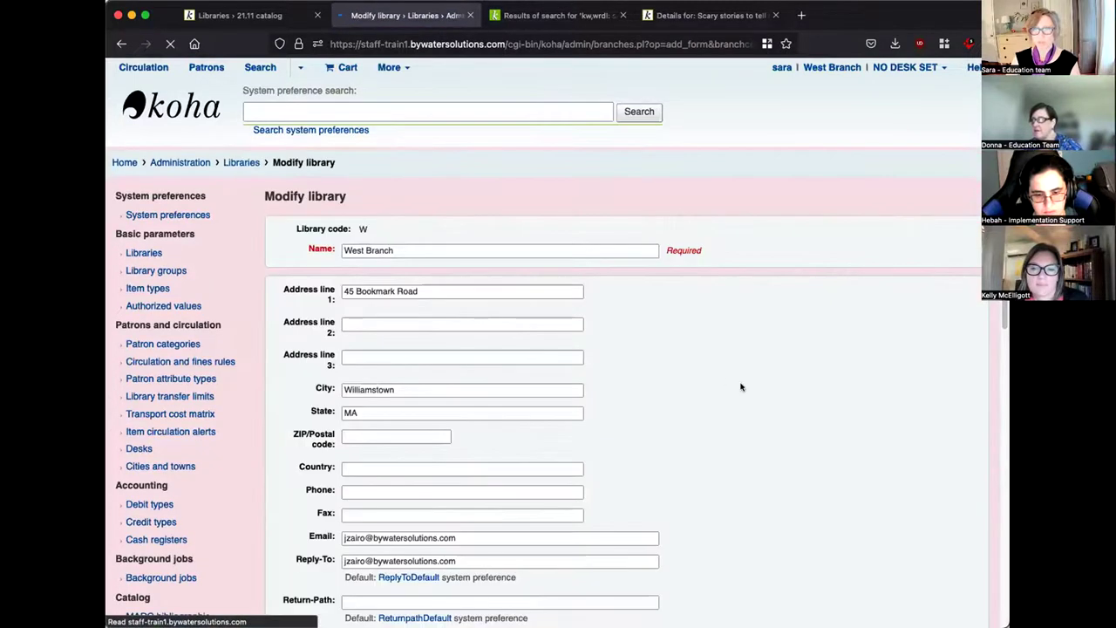
- Review the Public setting of the West Branch record and submit the library form
{"action": "scroll", "coordinate": [734, 377], "scroll_direction": "down", "scroll_amount": 3}
{"action": "scroll", "coordinate": [734, 377], "scroll_direction": "down", "scroll_amount": 8}
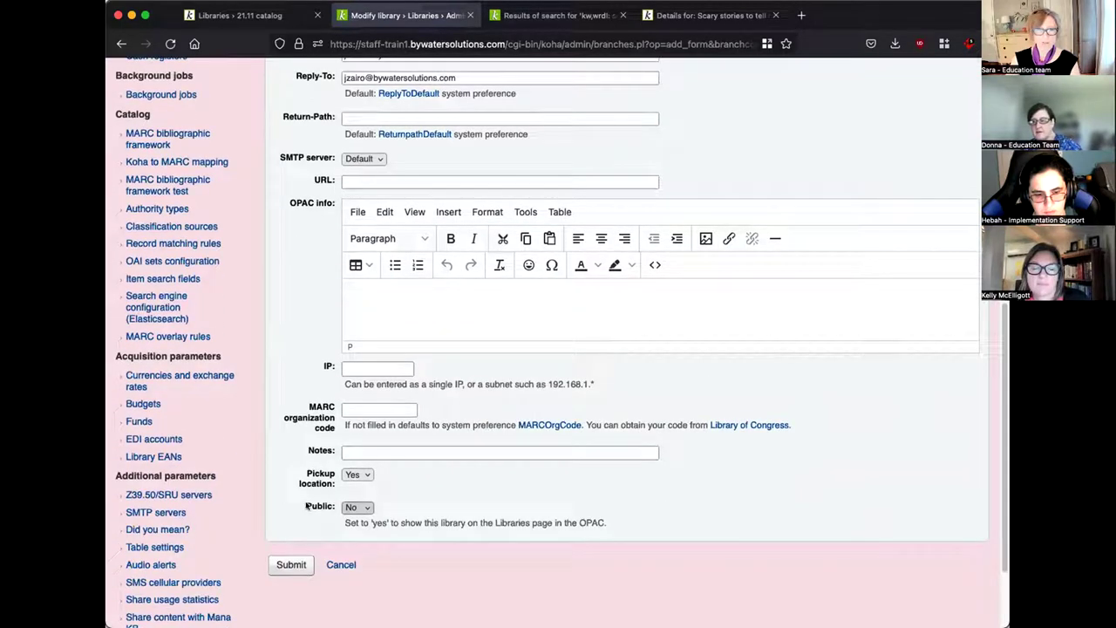
{"action": "left_click_drag", "start_coordinate": [305, 507], "coordinate": [348, 509]}
{"action": "left_click", "coordinate": [441, 510]}
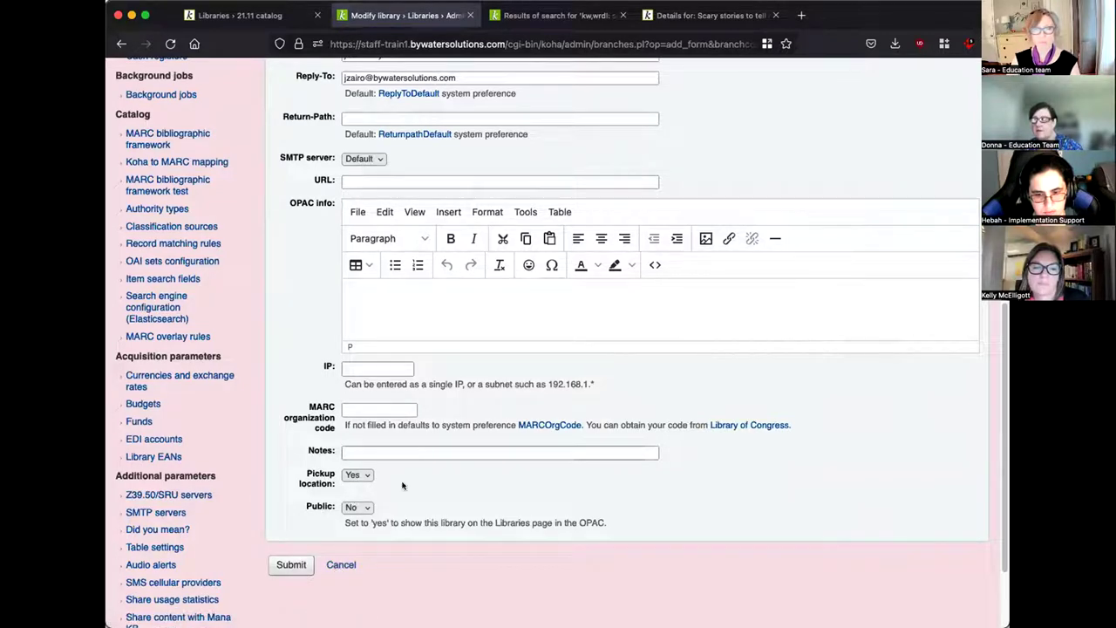
{"action": "left_click", "coordinate": [303, 564]}
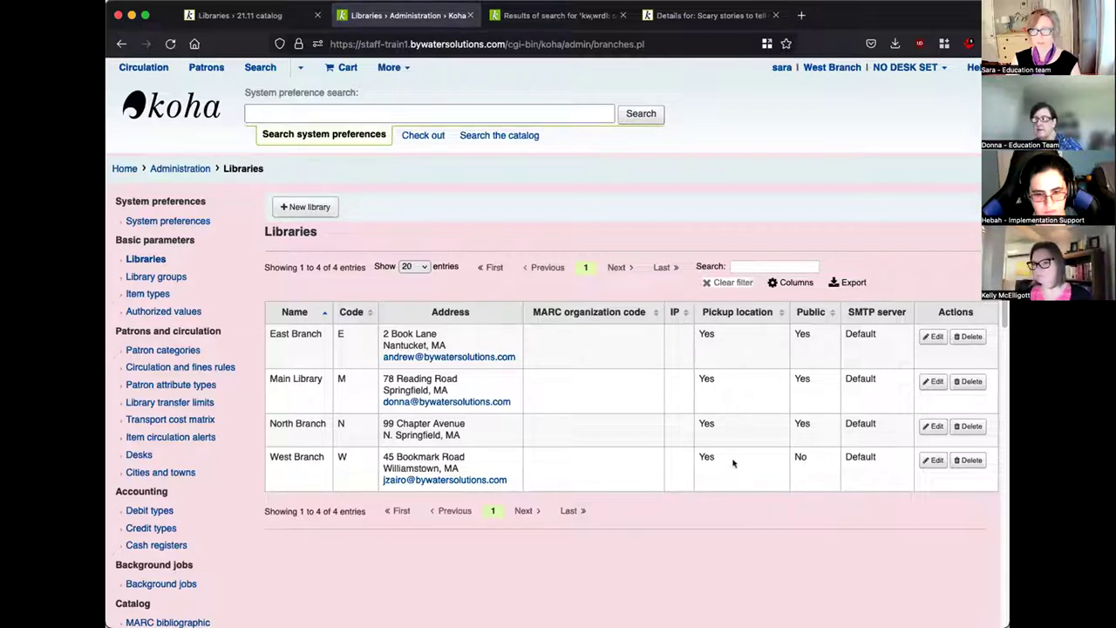
- Return to the public catalog and check whether West Branch is offered in the search bar's library filter
{"action": "left_click", "coordinate": [274, 17]}
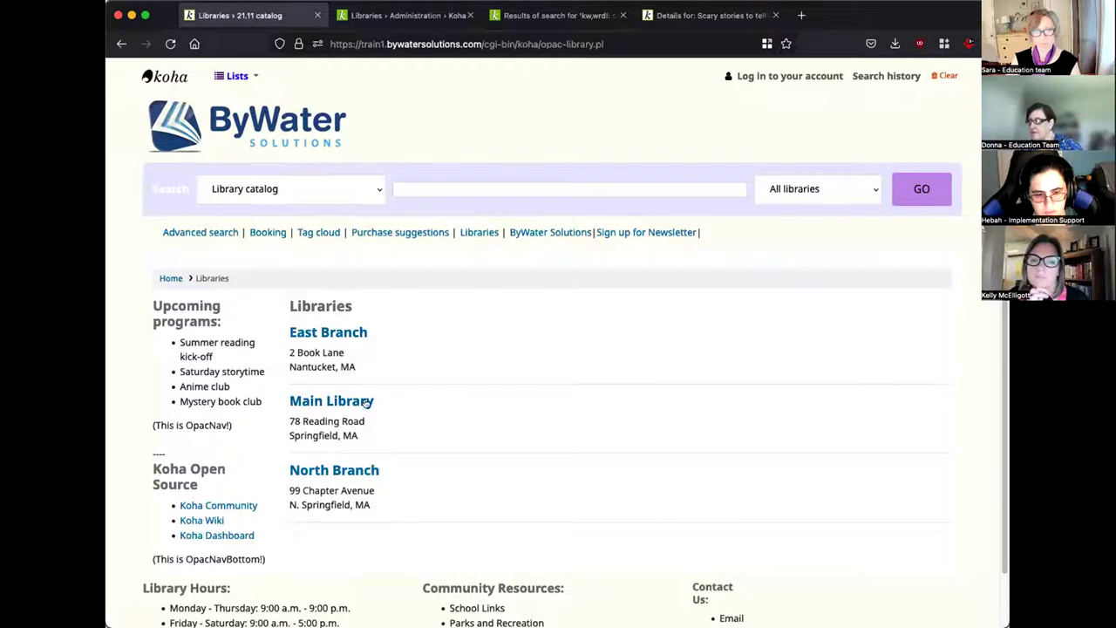
{"action": "left_click", "coordinate": [873, 190]}
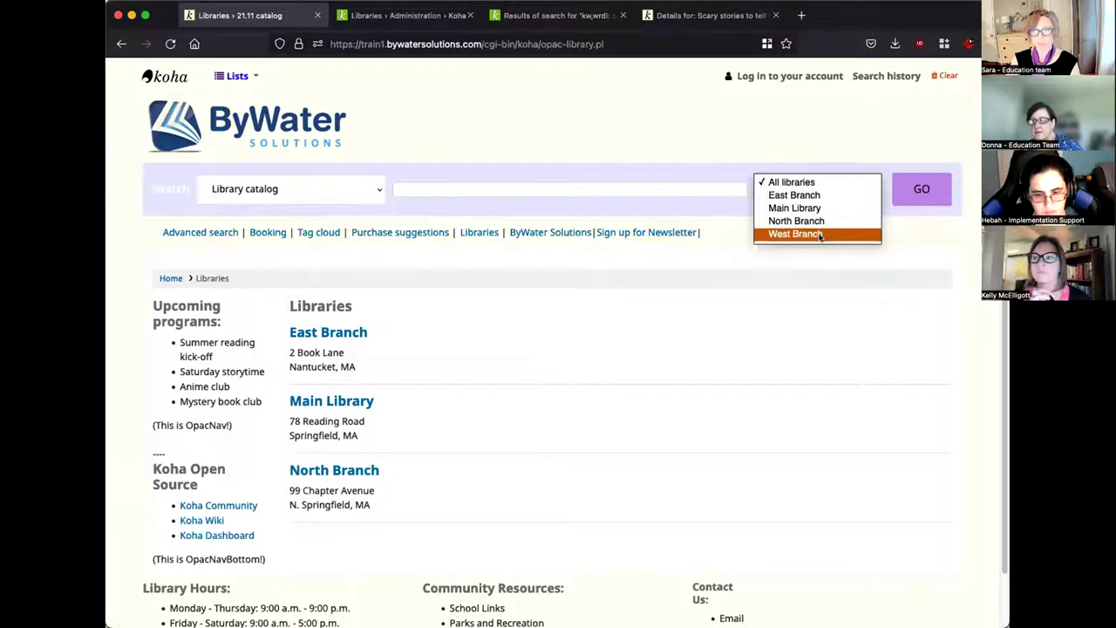
{"action": "left_click", "coordinate": [710, 206]}
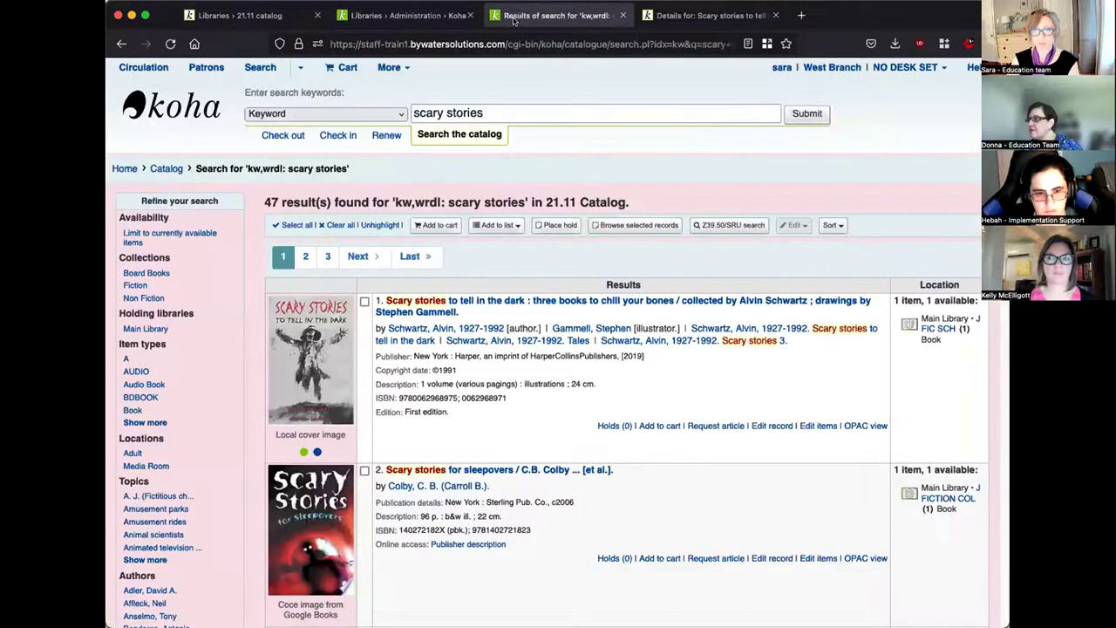
- In the staff "scary stories" search results, switch the first title's cover to the Google Books image and back to the local cover
{"action": "left_click", "coordinate": [509, 18]}
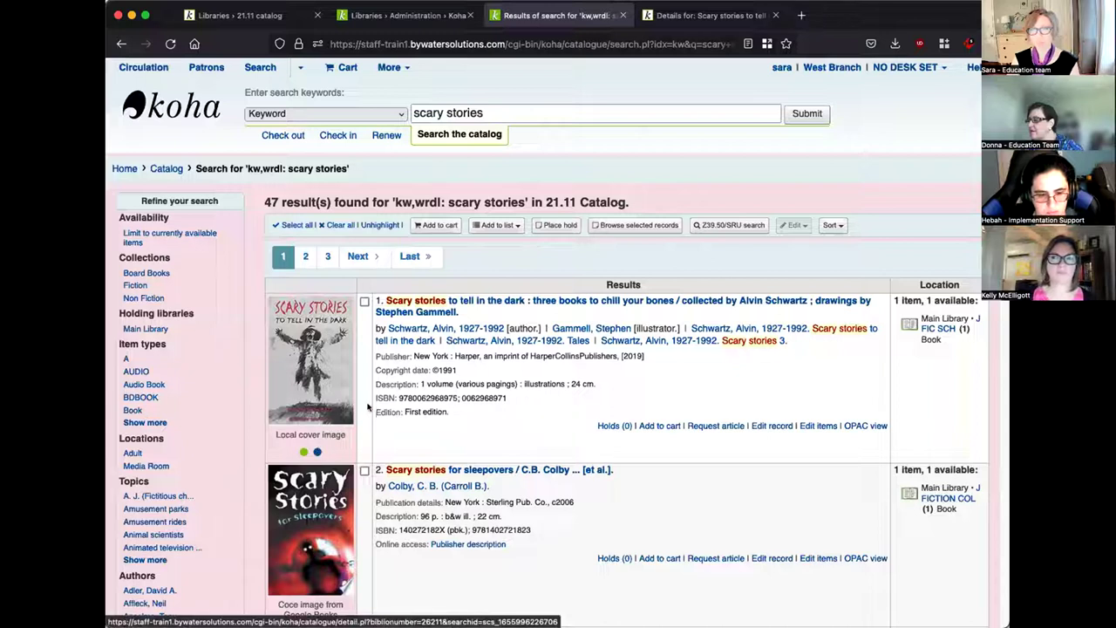
{"action": "left_click", "coordinate": [316, 452]}
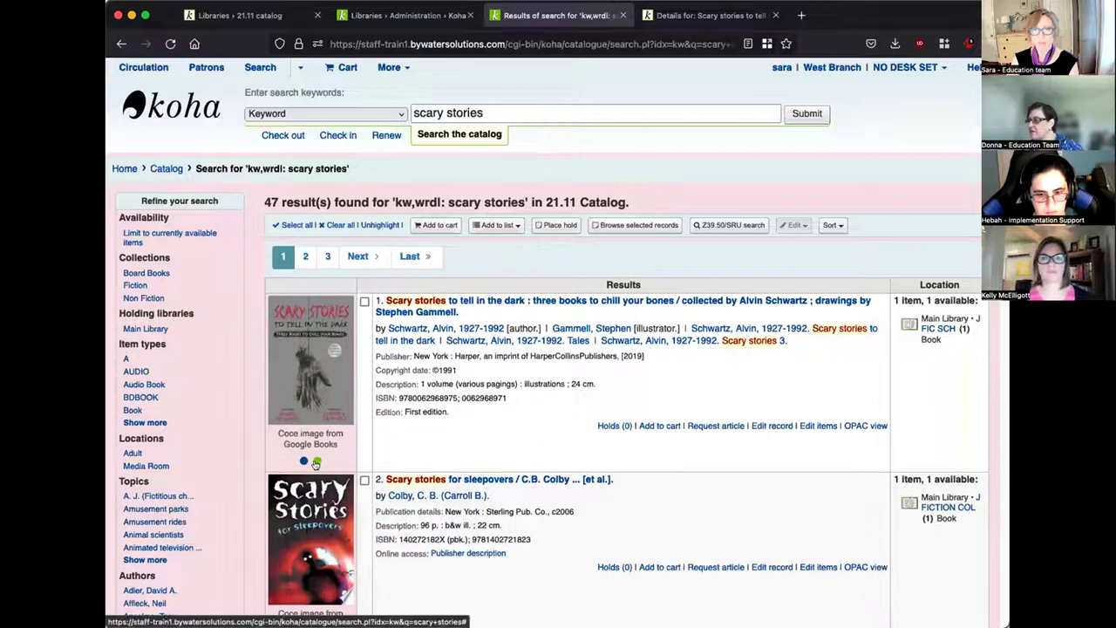
{"action": "left_click", "coordinate": [303, 461]}
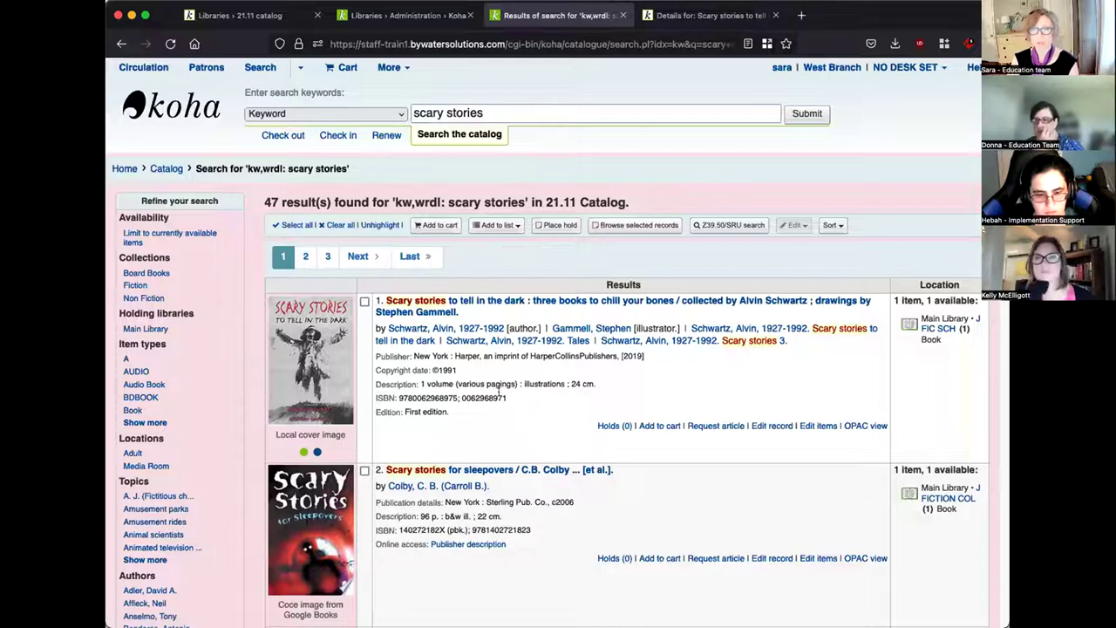
- On the title's public catalog details page, view the Google Jackets cover image and return to the local cover
{"action": "left_click", "coordinate": [686, 19]}
{"action": "scroll", "coordinate": [308, 400], "scroll_direction": "down", "scroll_amount": 2}
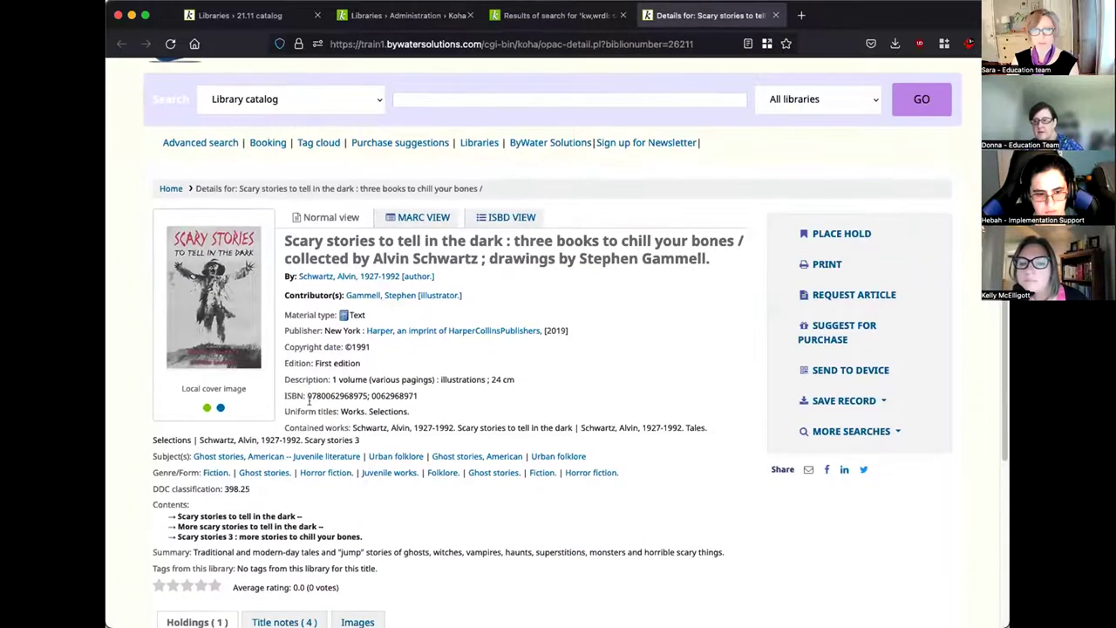
{"action": "left_click", "coordinate": [221, 406]}
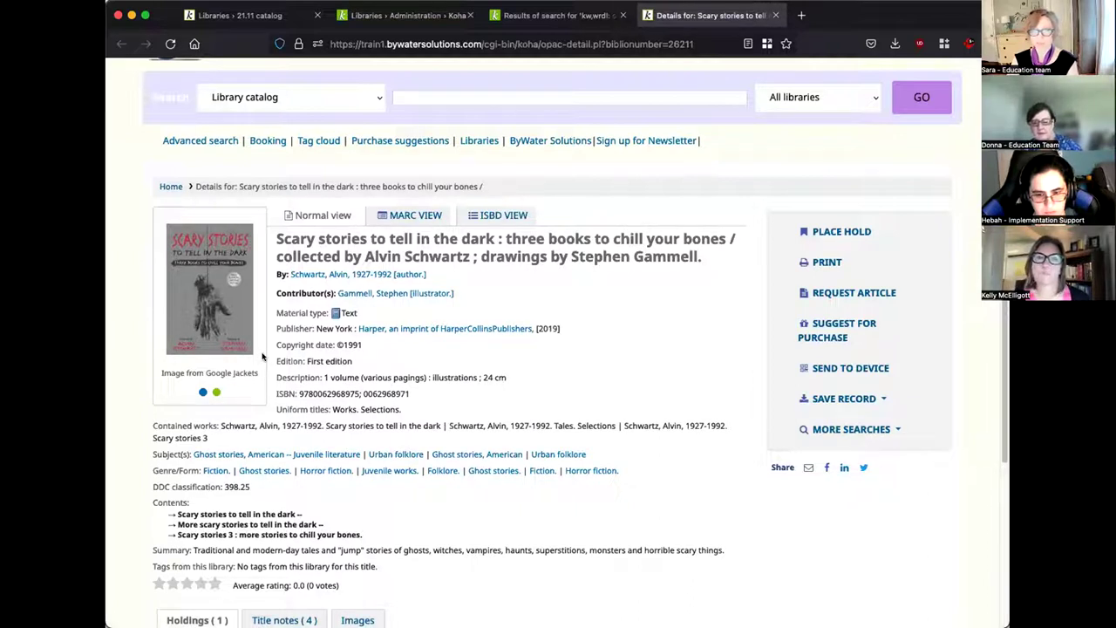
{"action": "left_click", "coordinate": [215, 392]}
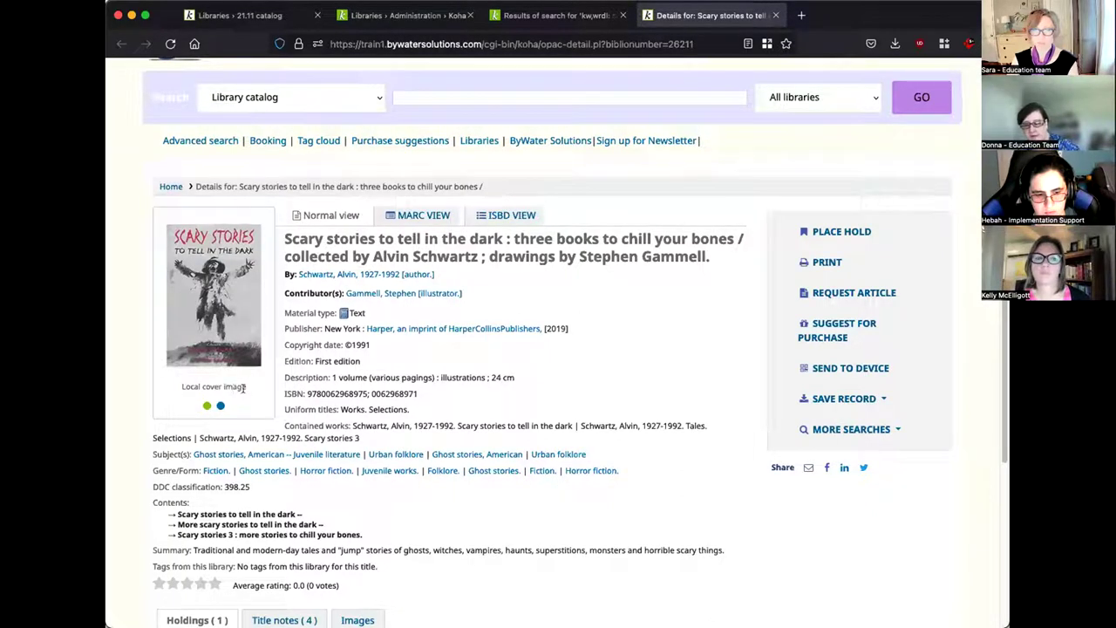
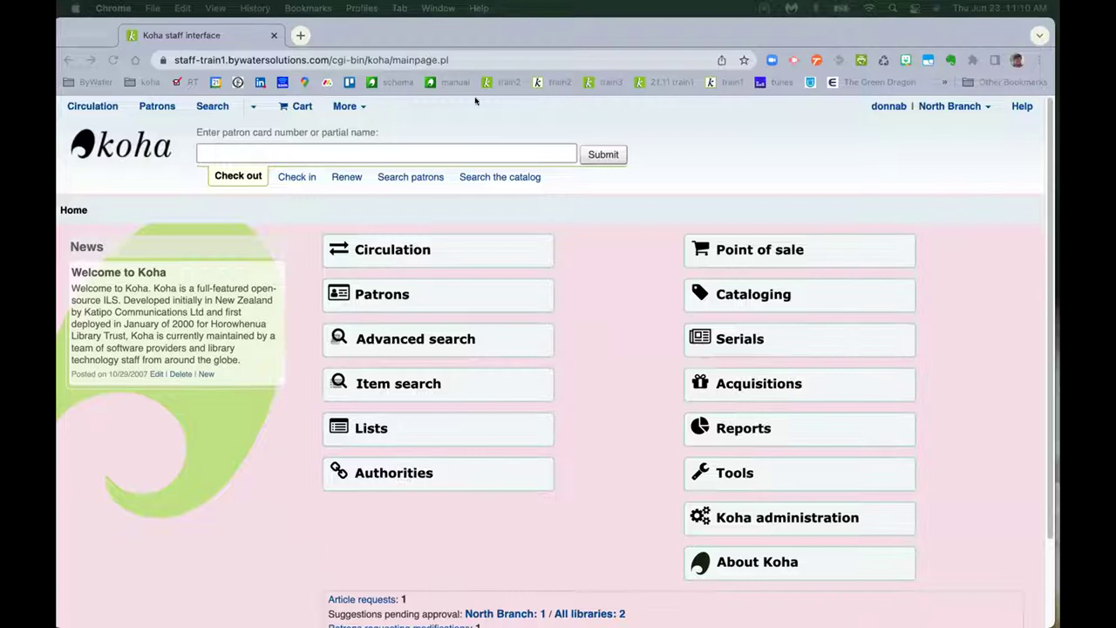
- Look up patrons by partial surname from the staff home page and examine the home library shown with each suggestion
{"action": "left_click", "coordinate": [411, 177]}
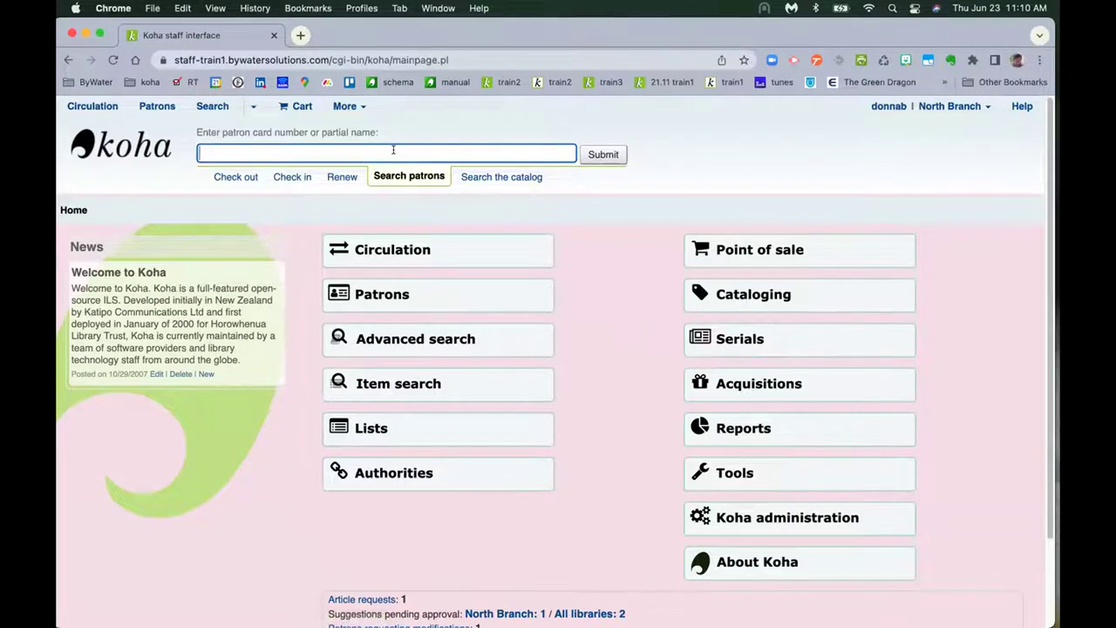
{"action": "type", "text": "simp"}
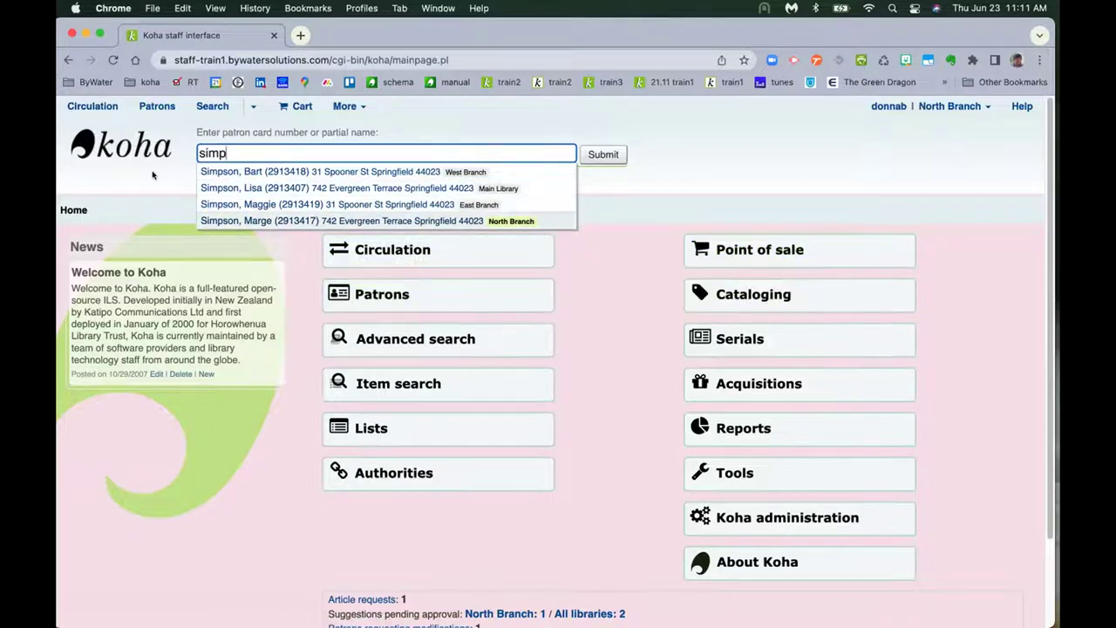
{"action": "key", "text": "Escape"}
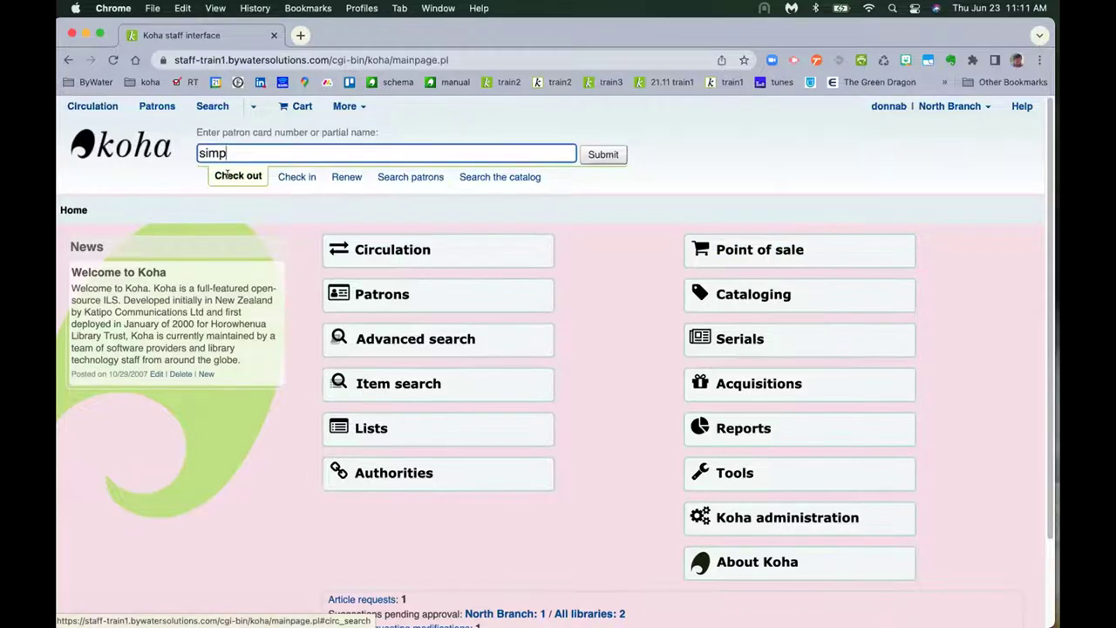
{"action": "type", "text": "s"}
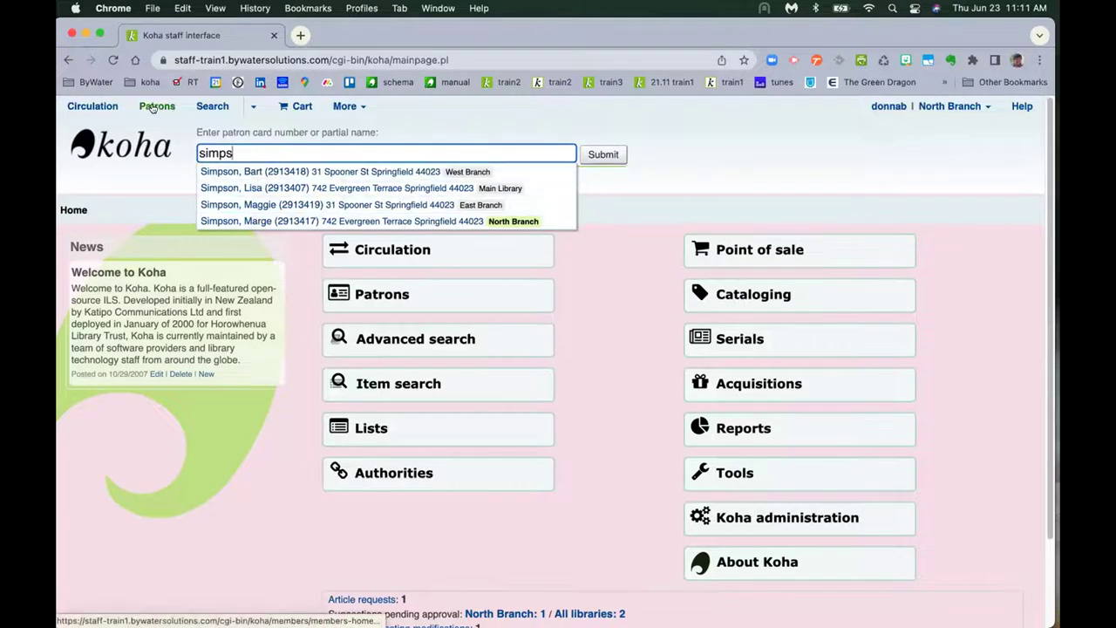
- Search the Patrons module by the full surname and examine the Library column in the results
{"action": "left_click", "coordinate": [154, 107]}
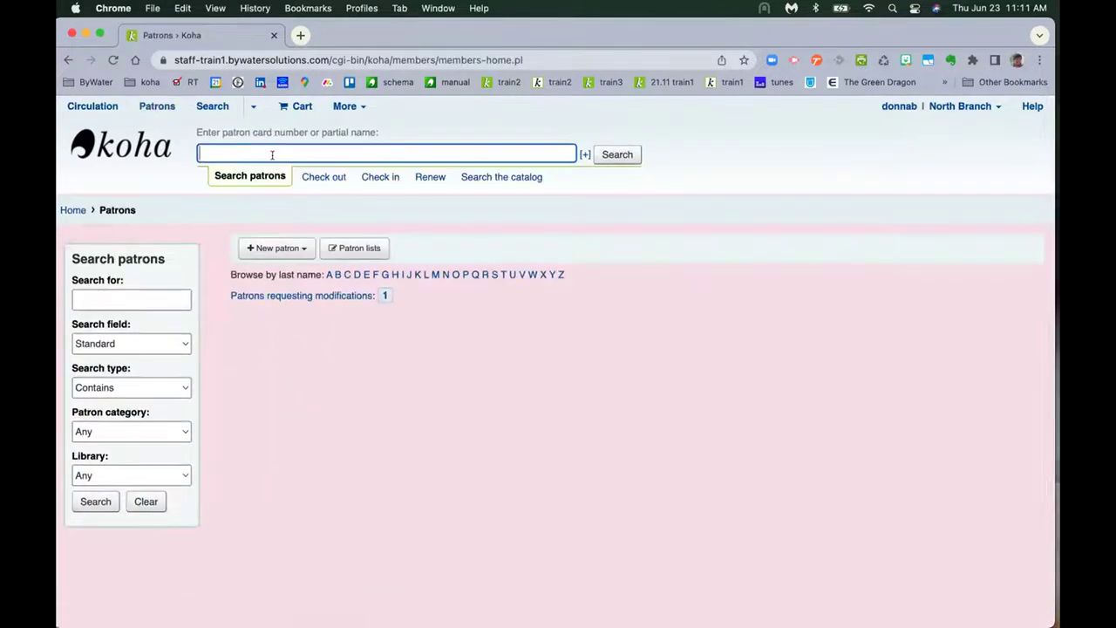
{"action": "type", "text": "simpson"}
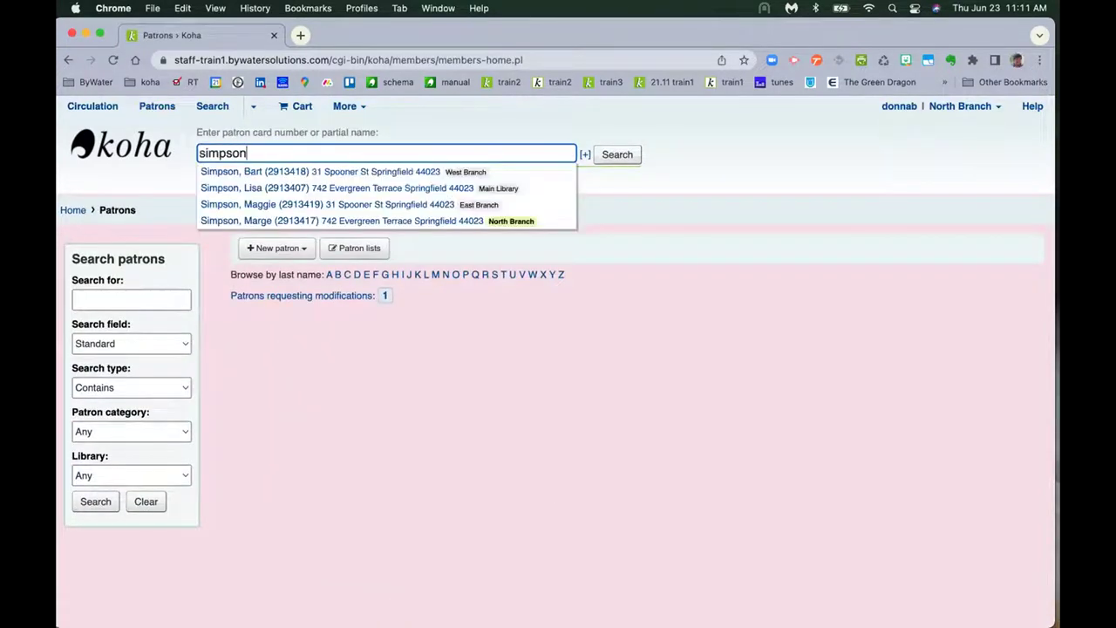
{"action": "key", "text": "Return"}
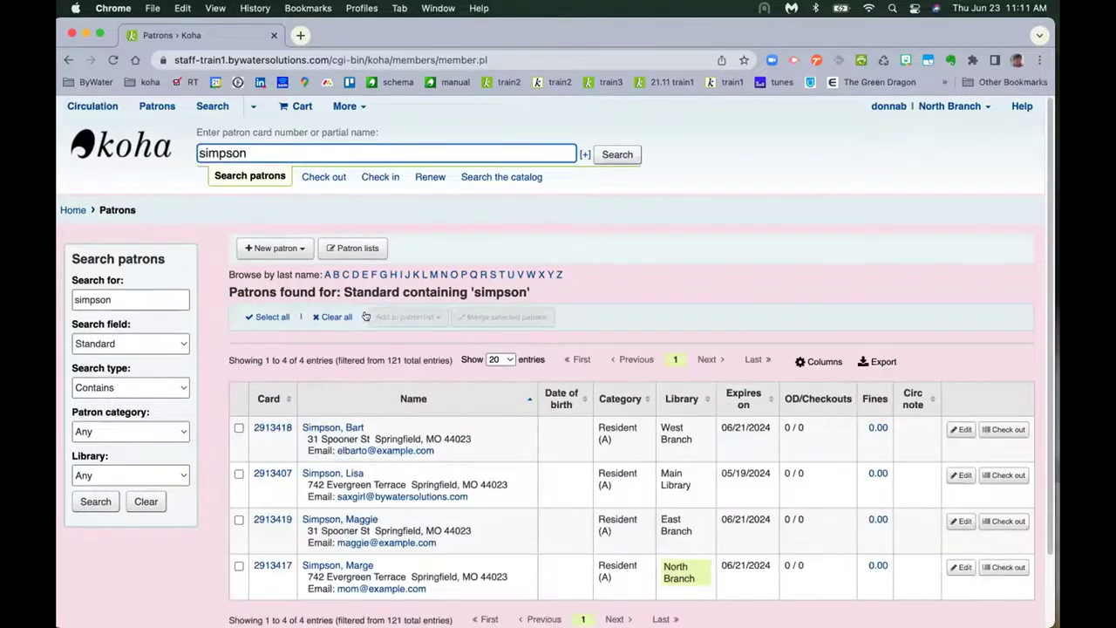
{"action": "scroll", "coordinate": [745, 478], "scroll_direction": "down", "scroll_amount": 2}
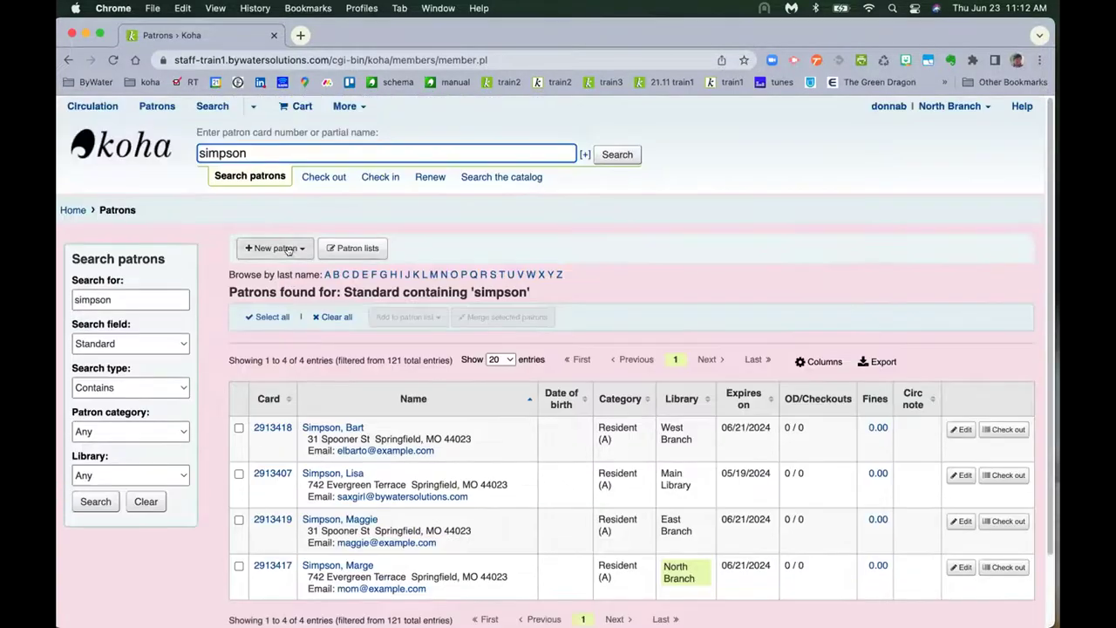
- Search patrons by a different surname to open that patron's details
{"action": "scroll", "coordinate": [296, 257], "scroll_direction": "up", "scroll_amount": 2}
{"action": "left_click_drag", "start_coordinate": [247, 153], "coordinate": [162, 143]}
{"action": "type", "text": "reacher"}
{"action": "key", "text": "Return"}
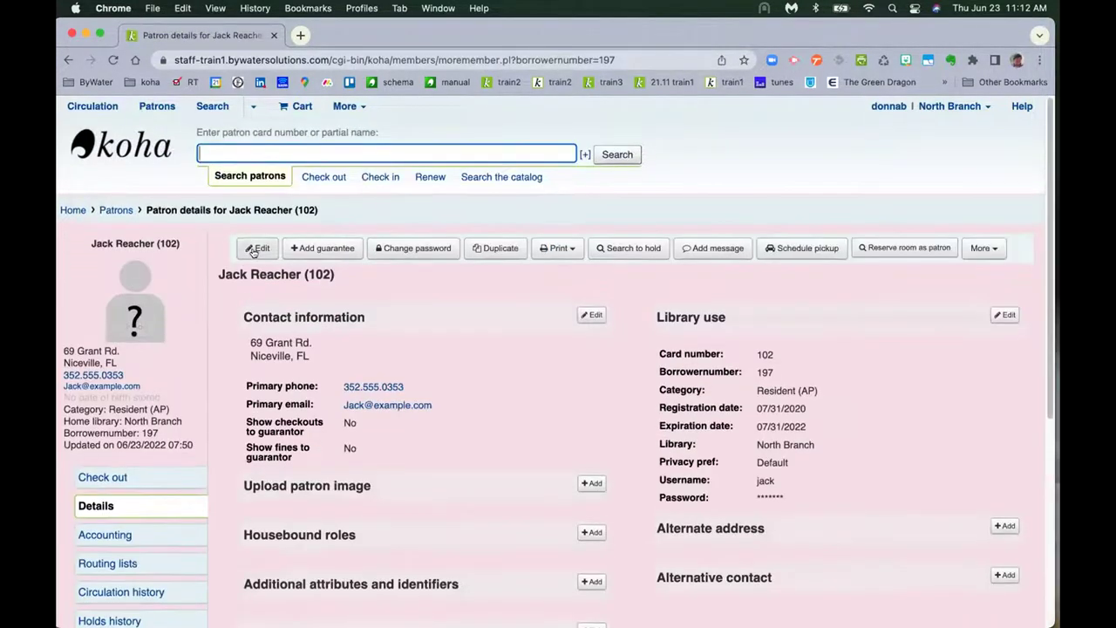
- Edit the patron record and show the available Main contact method options under Contact information
{"action": "left_click", "coordinate": [257, 248]}
{"action": "scroll", "coordinate": [253, 252], "scroll_direction": "down", "scroll_amount": 4}
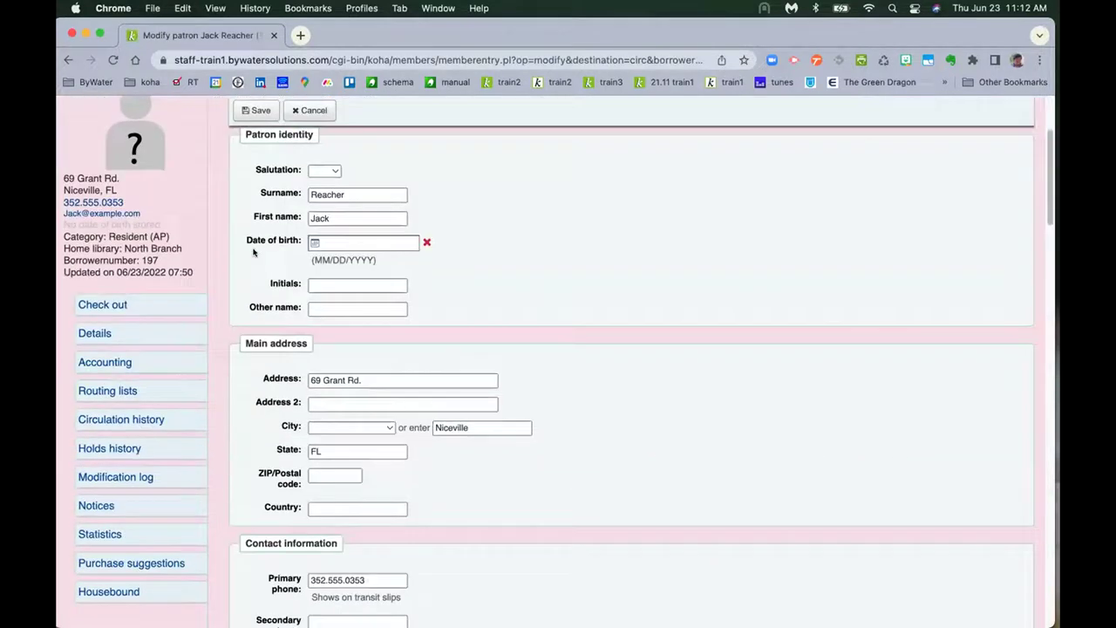
{"action": "scroll", "coordinate": [253, 252], "scroll_direction": "down", "scroll_amount": 3}
{"action": "scroll", "coordinate": [252, 252], "scroll_direction": "down", "scroll_amount": 1}
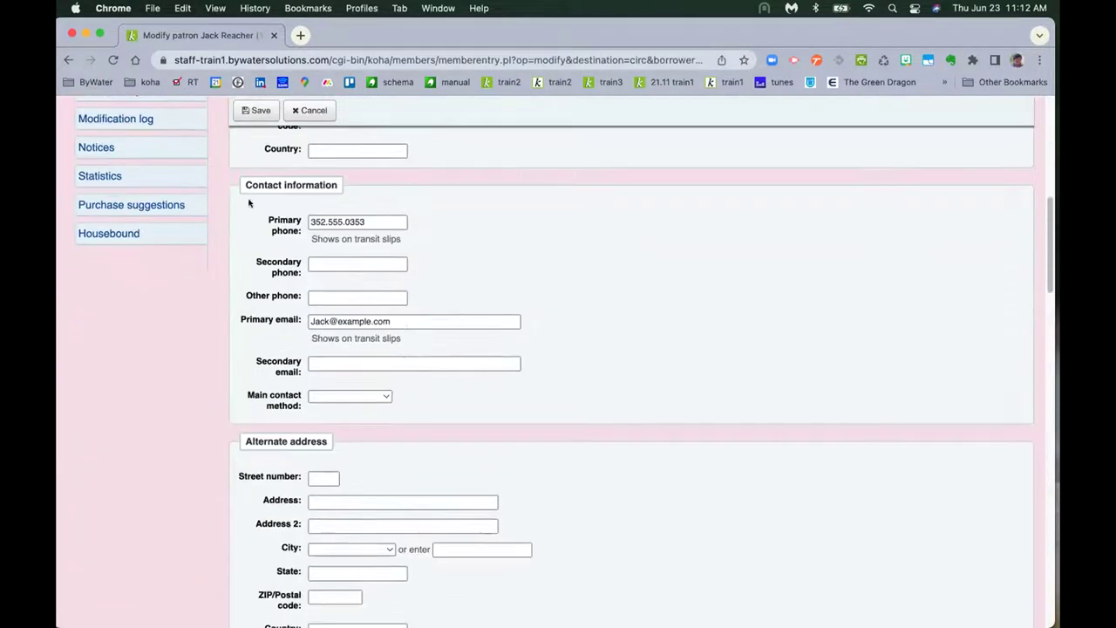
{"action": "left_click", "coordinate": [253, 407]}
{"action": "key", "text": "super+equal"}
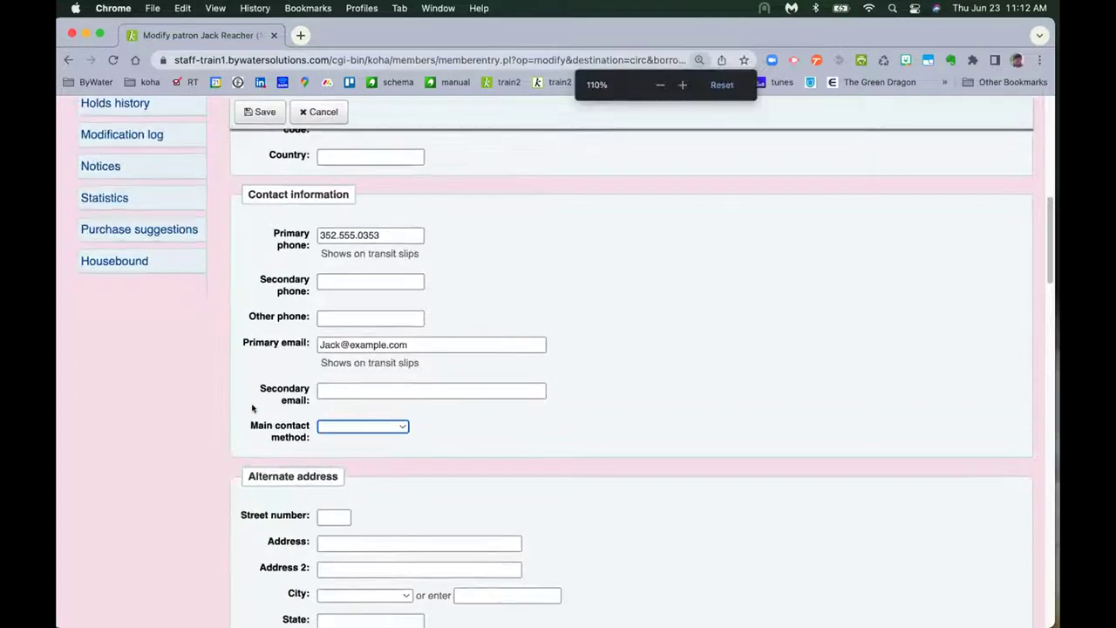
{"action": "key", "text": "super+equal"}
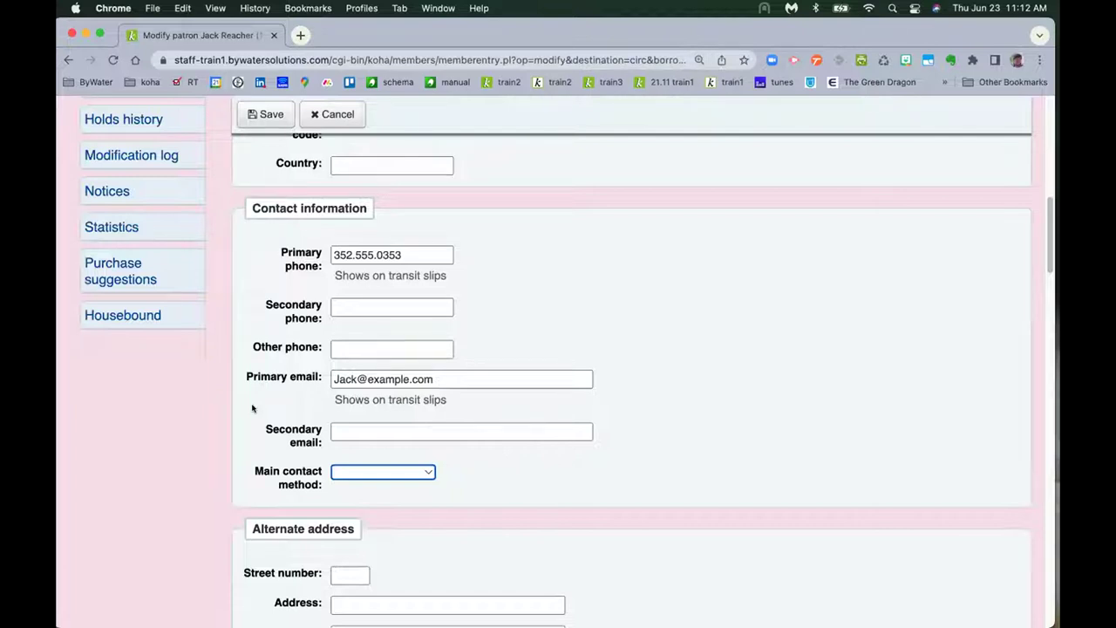
{"action": "scroll", "coordinate": [322, 447], "scroll_direction": "down", "scroll_amount": 1}
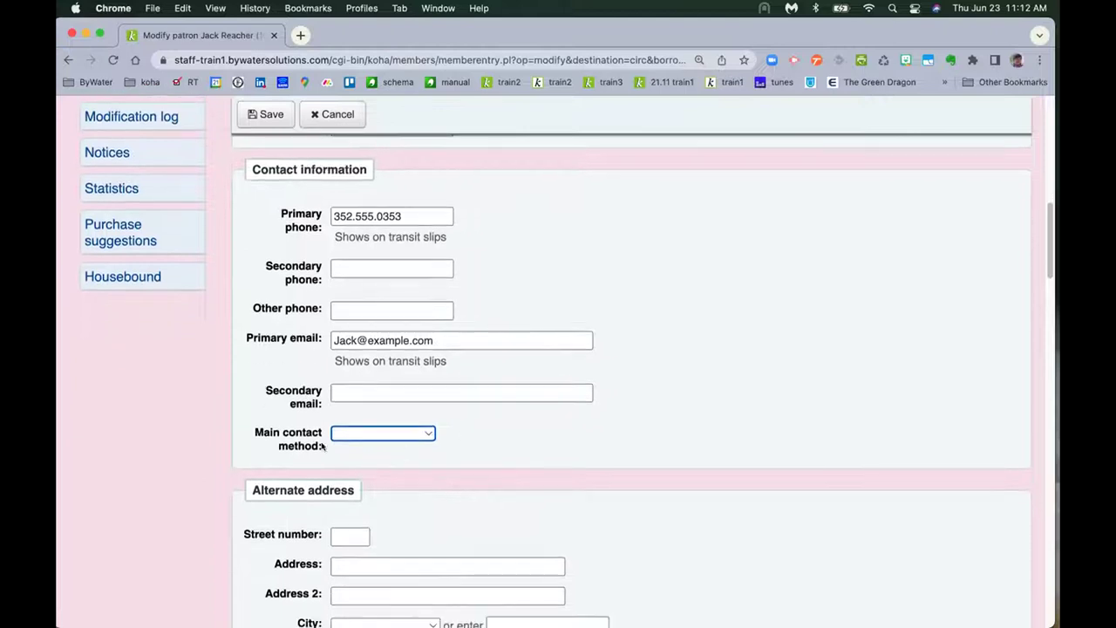
{"action": "left_click", "coordinate": [348, 435]}
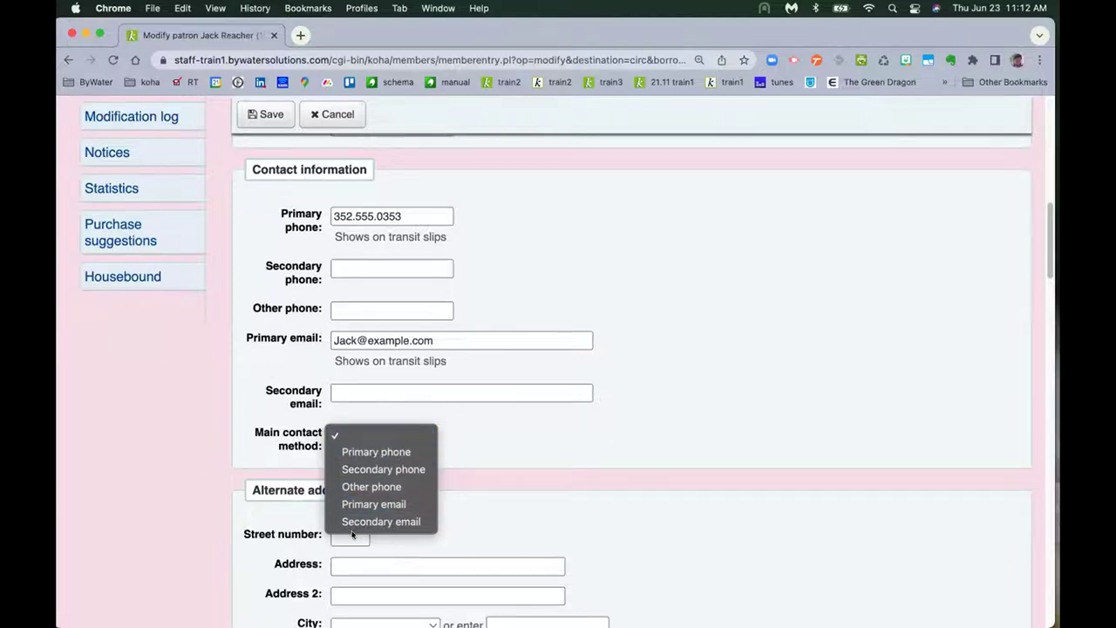
- Set the patron's Main contact method to Primary phone and save the record
{"action": "left_click", "coordinate": [358, 451]}
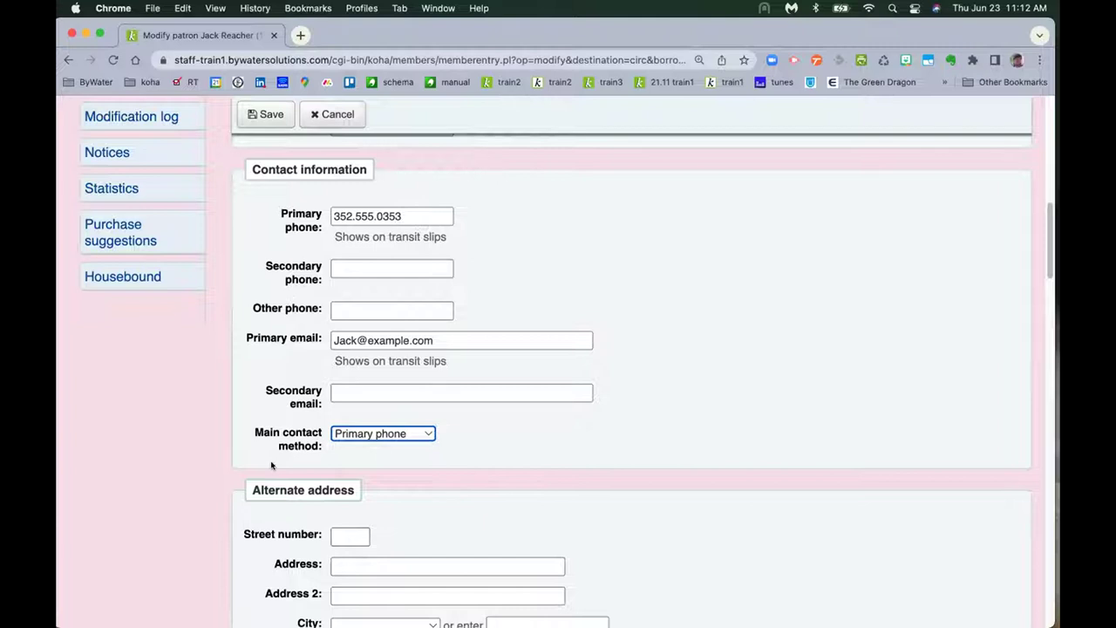
{"action": "scroll", "coordinate": [237, 455], "scroll_direction": "down", "scroll_amount": 3}
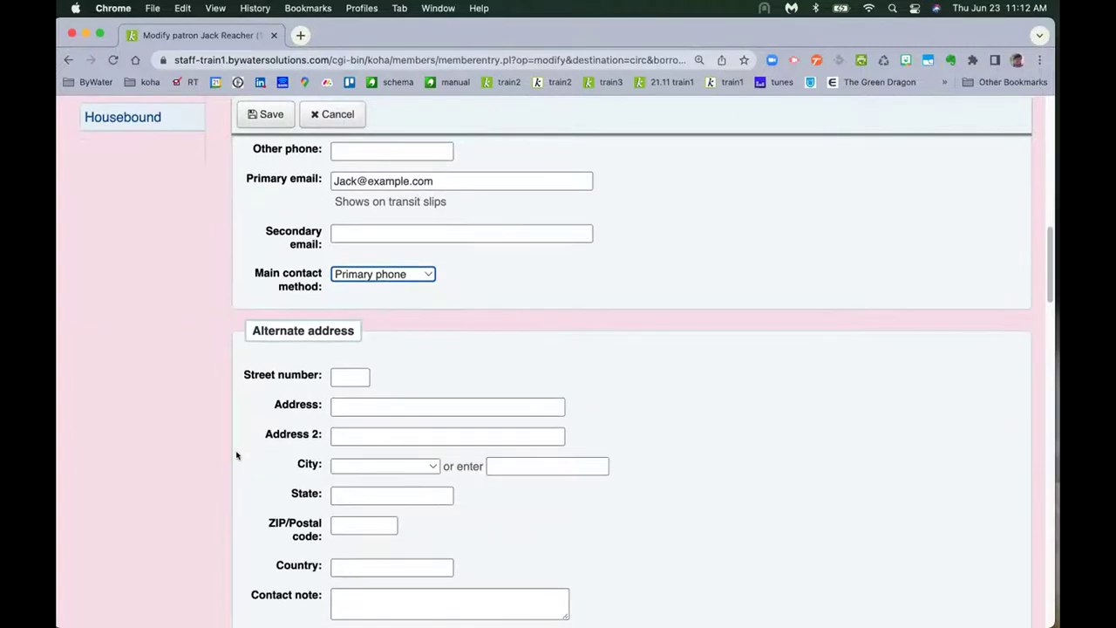
{"action": "left_click", "coordinate": [269, 115]}
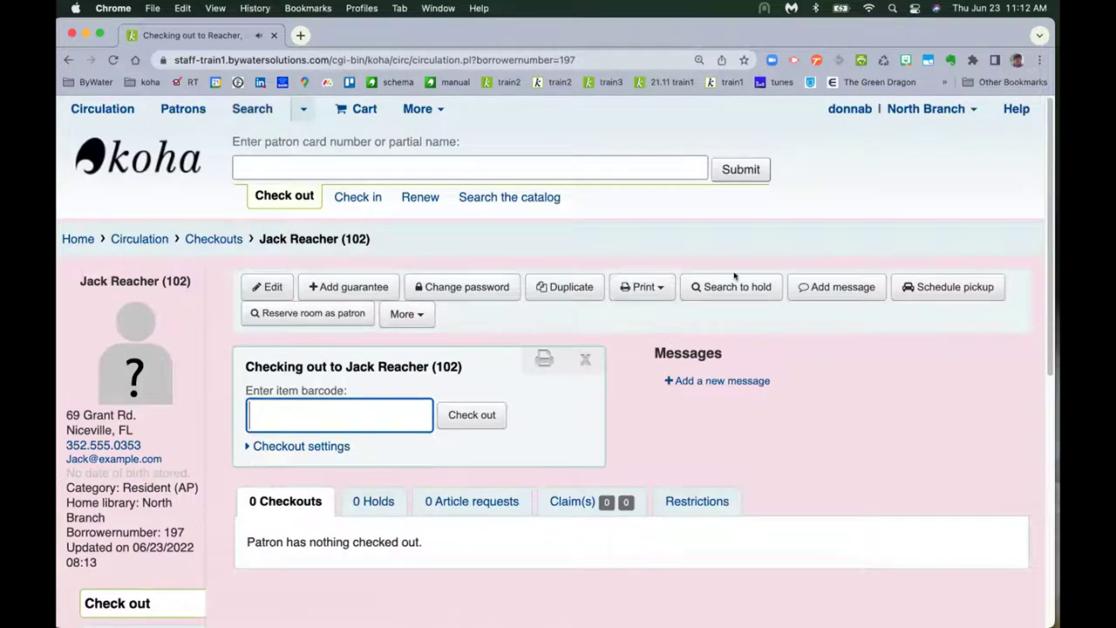
- Start a search to hold for this patron and search the catalog by the keyword "anything"
{"action": "left_click", "coordinate": [727, 287]}
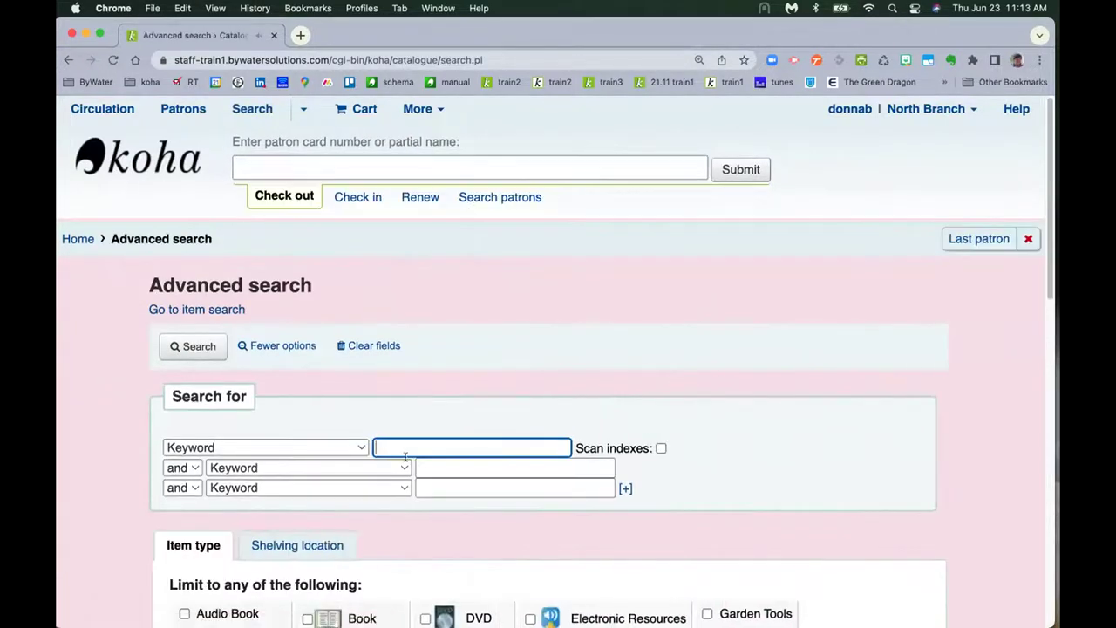
{"action": "type", "text": "ay"}
{"action": "type", "text": "ything"}
{"action": "key", "text": "Return"}
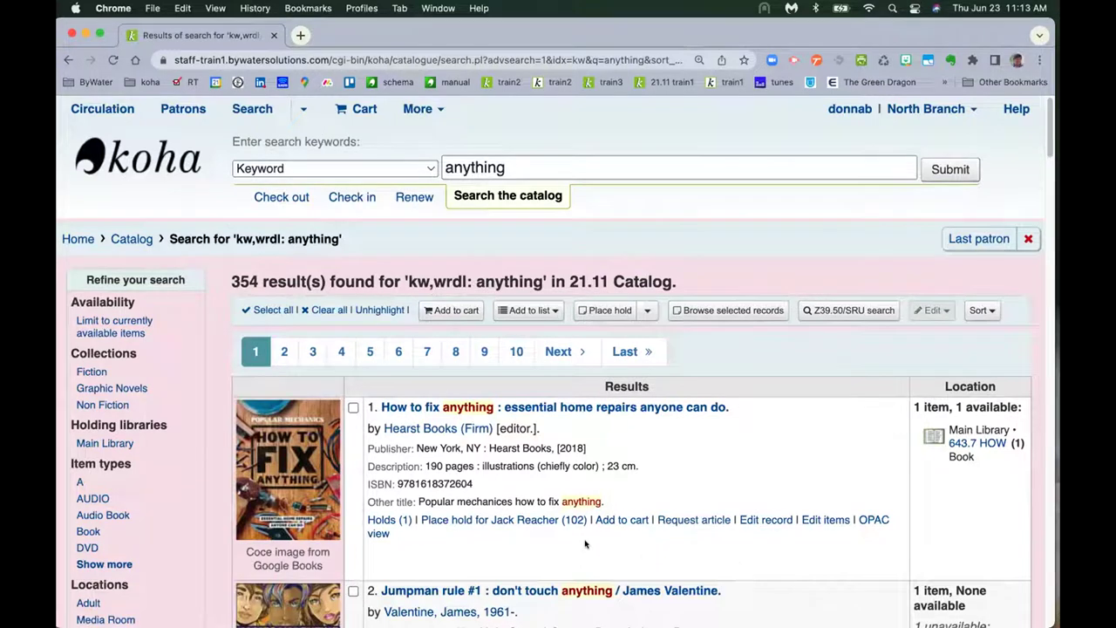
- Place a next-available hold on "How to fix anything" for the patron, with pickup at North Branch
{"action": "left_click", "coordinate": [477, 517]}
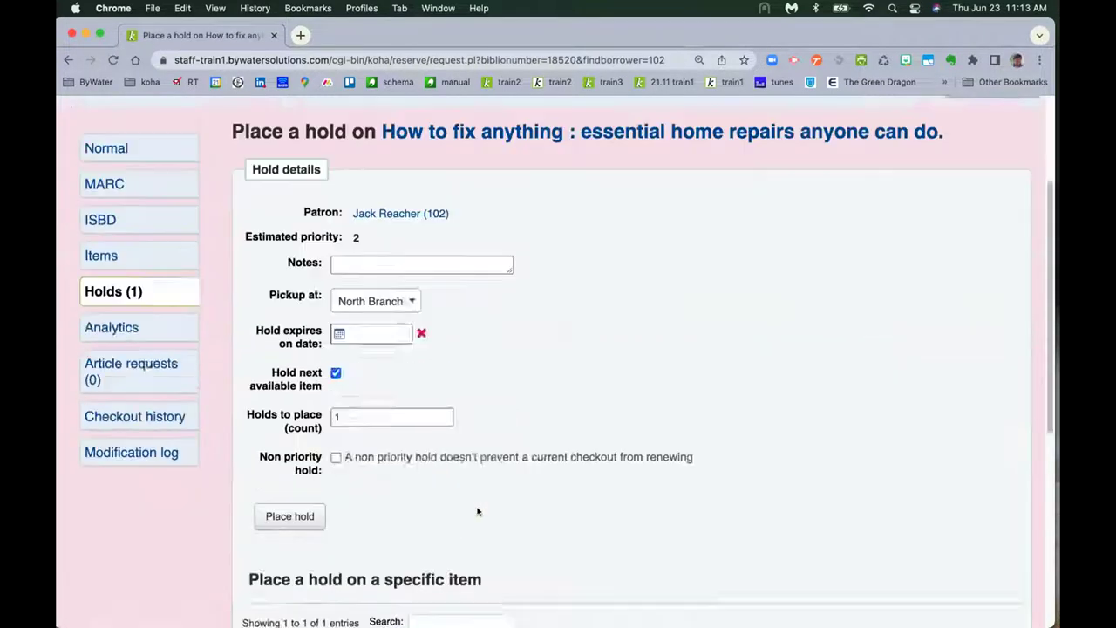
{"action": "scroll", "coordinate": [477, 511], "scroll_direction": "down", "scroll_amount": 5}
{"action": "left_click", "coordinate": [289, 515]}
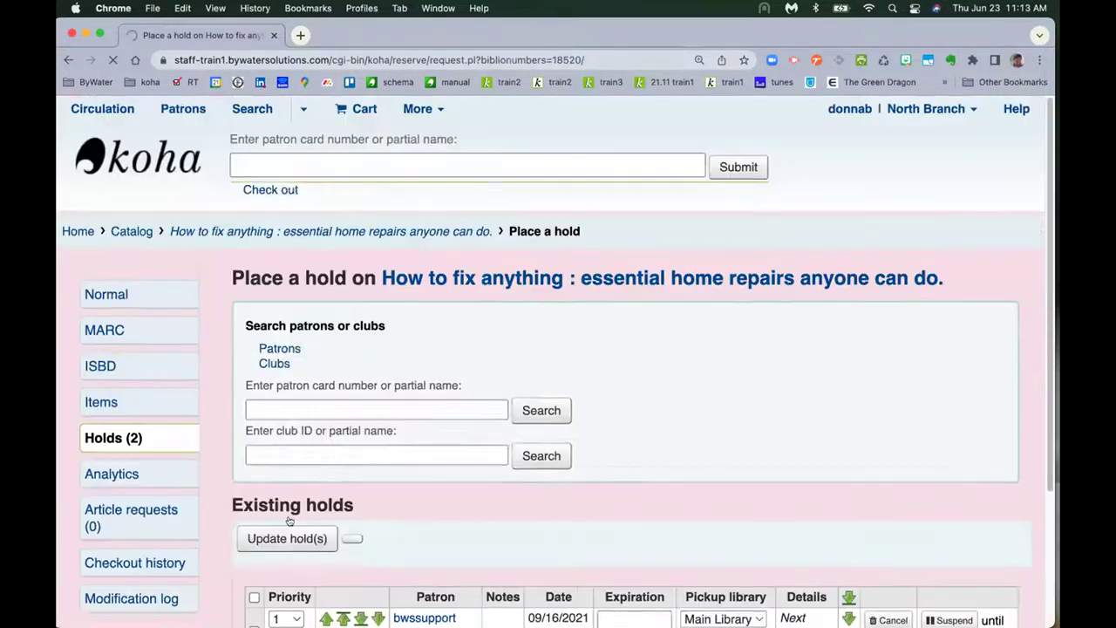
- Cancel the existing priority 1 hold with pickup at Main Library on "How to fix anything"
{"action": "scroll", "coordinate": [272, 491], "scroll_direction": "down", "scroll_amount": 3}
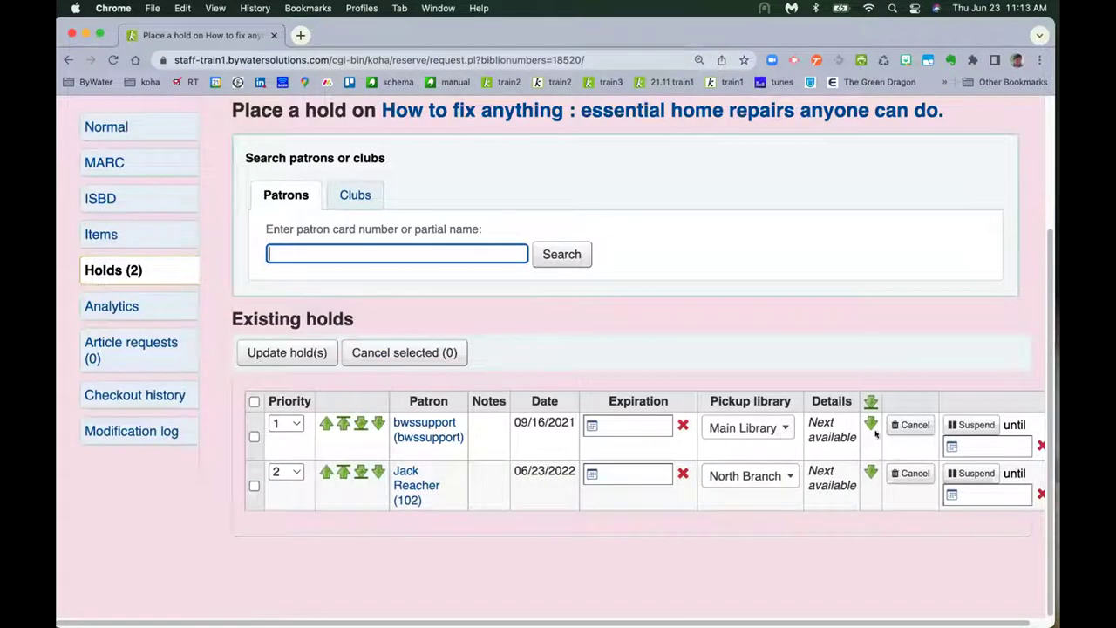
{"action": "left_click", "coordinate": [911, 424]}
{"action": "left_click", "coordinate": [685, 259]}
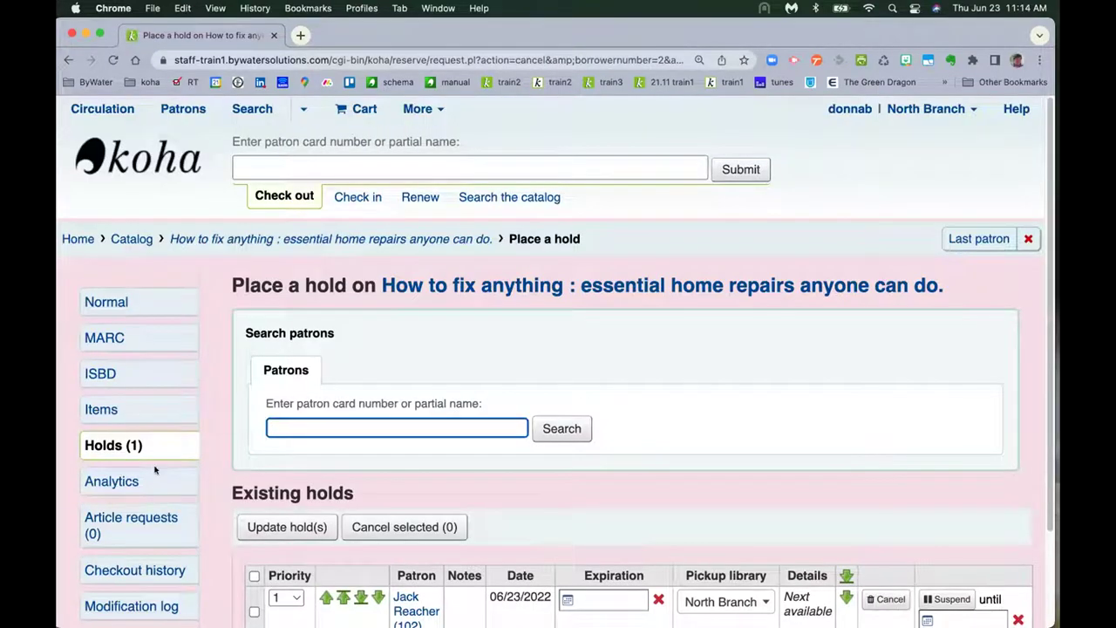
- Open the details of "How to fix anything" and copy its item barcode from the holdings
{"action": "left_click", "coordinate": [104, 337]}
{"action": "scroll", "coordinate": [545, 471], "scroll_direction": "down", "scroll_amount": 3}
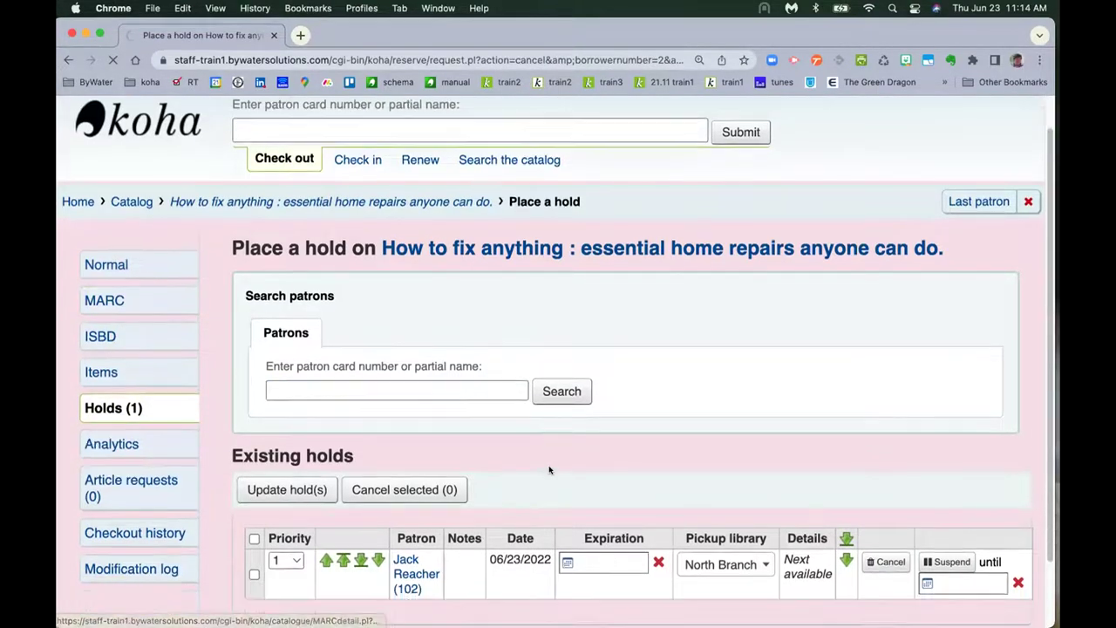
{"action": "scroll", "coordinate": [901, 497], "scroll_direction": "down", "scroll_amount": 5}
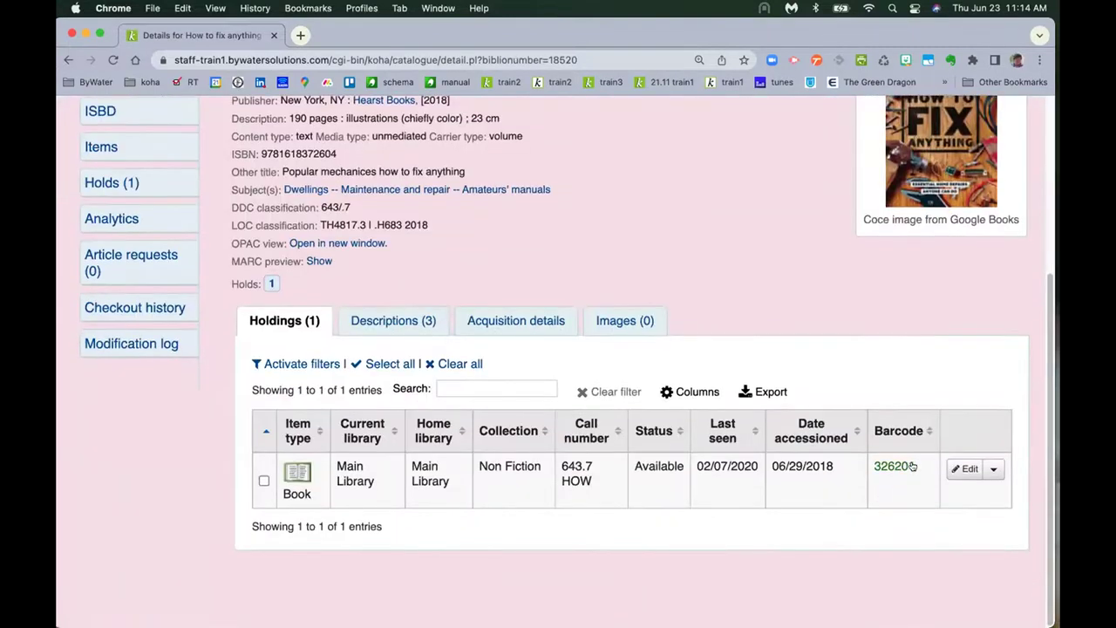
{"action": "left_click_drag", "start_coordinate": [921, 469], "coordinate": [866, 475]}
{"action": "key", "text": "super+c"}
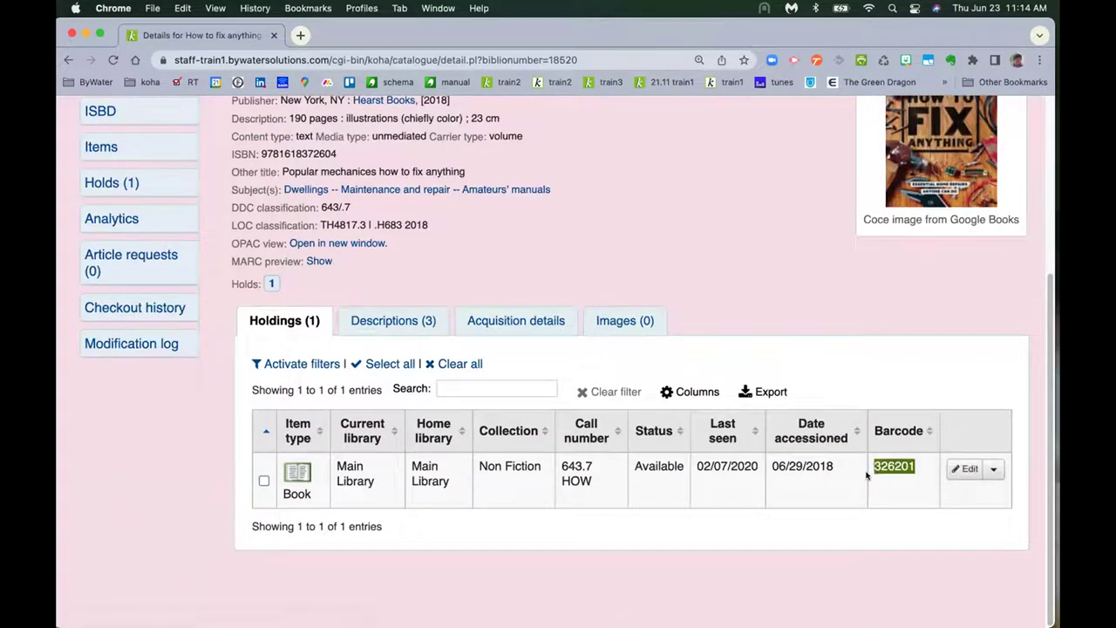
- Check in the item with the copied barcode 326201 and ignore the hold found for the patron
{"action": "scroll", "coordinate": [168, 320], "scroll_direction": "up", "scroll_amount": 3}
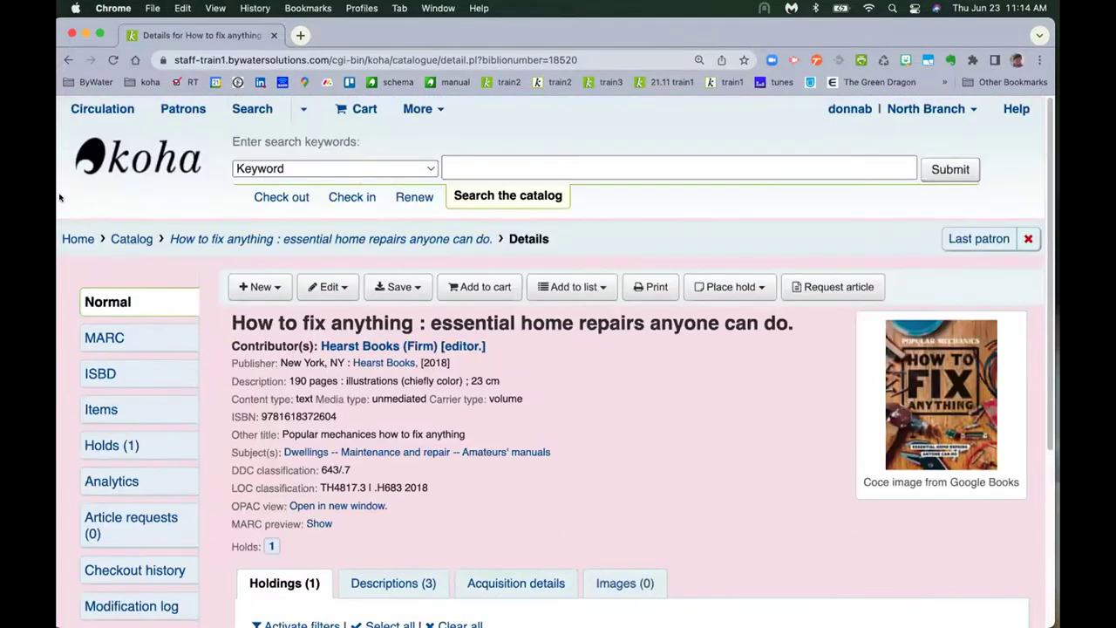
{"action": "left_click", "coordinate": [353, 197]}
{"action": "key", "text": "super+v"}
{"action": "key", "text": "Return"}
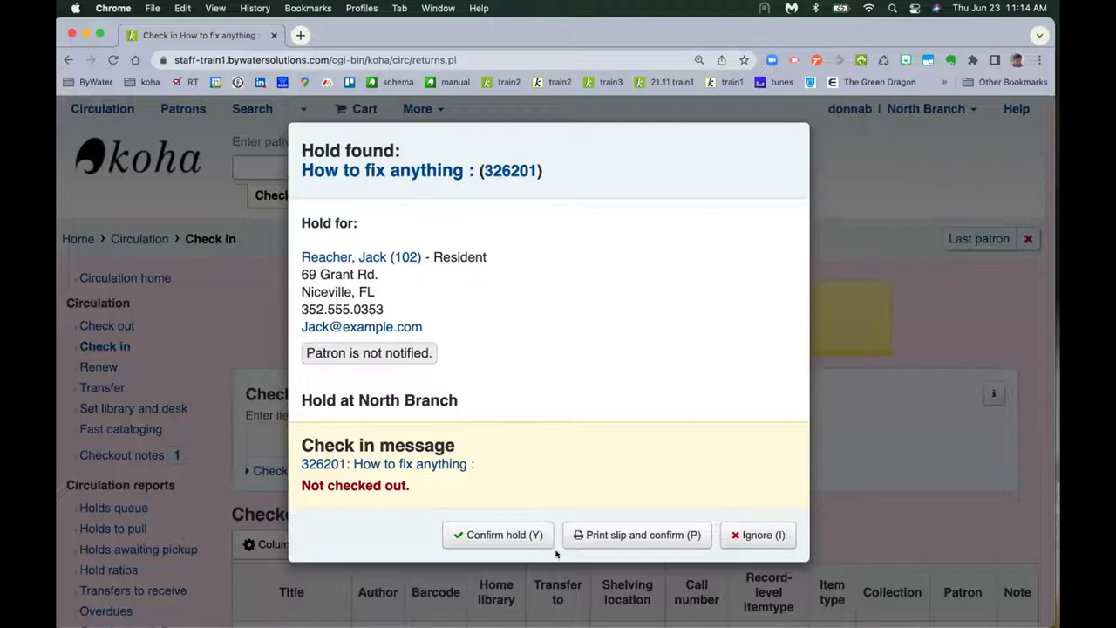
{"action": "left_click", "coordinate": [758, 534]}
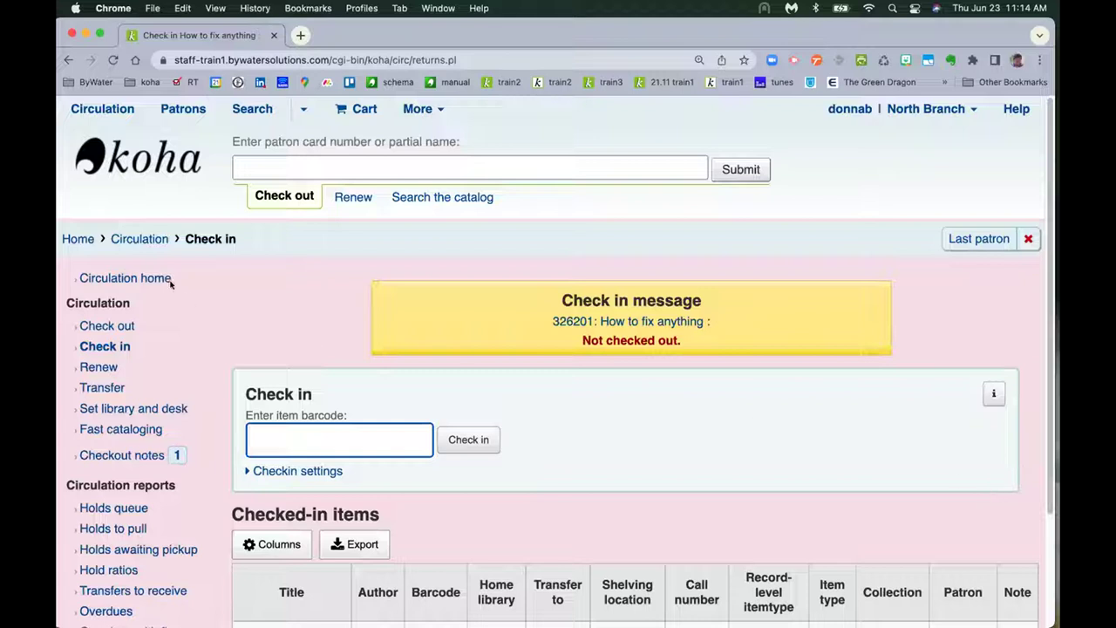
- From the staff home page, search patrons by first name, open the matching record and review its attention notices, notes and messages
{"action": "left_click", "coordinate": [77, 238]}
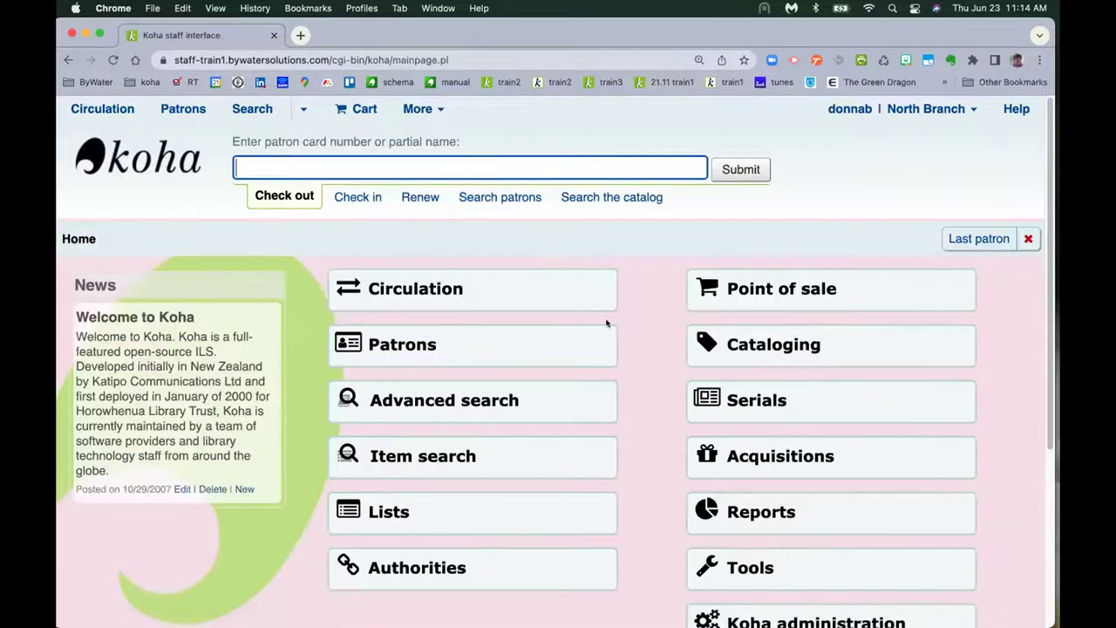
{"action": "scroll", "coordinate": [605, 324], "scroll_direction": "down", "scroll_amount": 4}
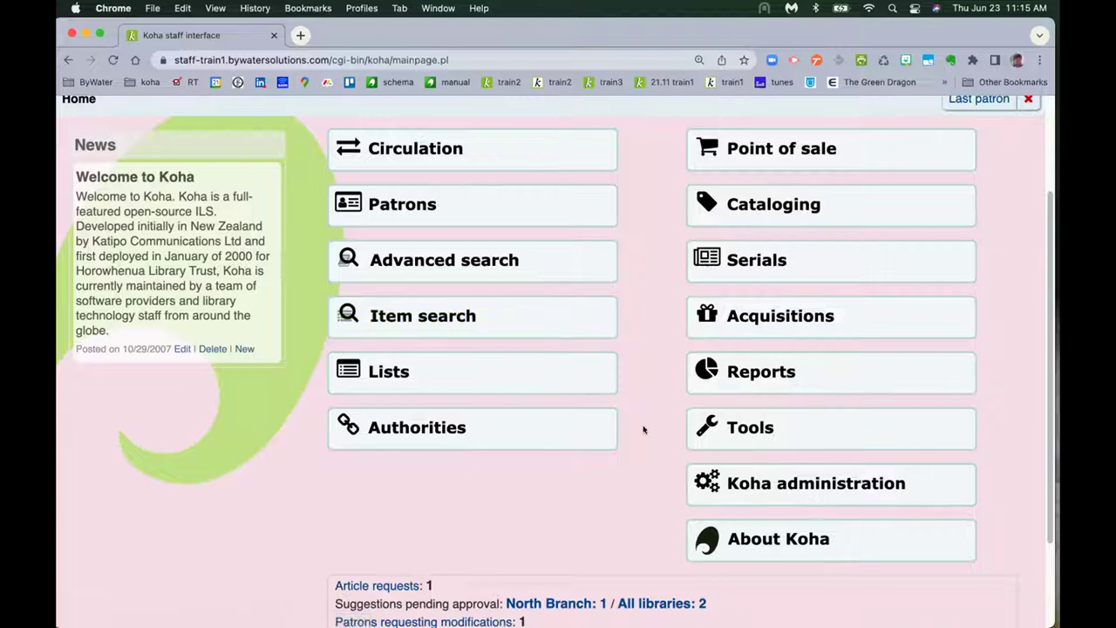
{"action": "scroll", "coordinate": [394, 313], "scroll_direction": "up", "scroll_amount": 3}
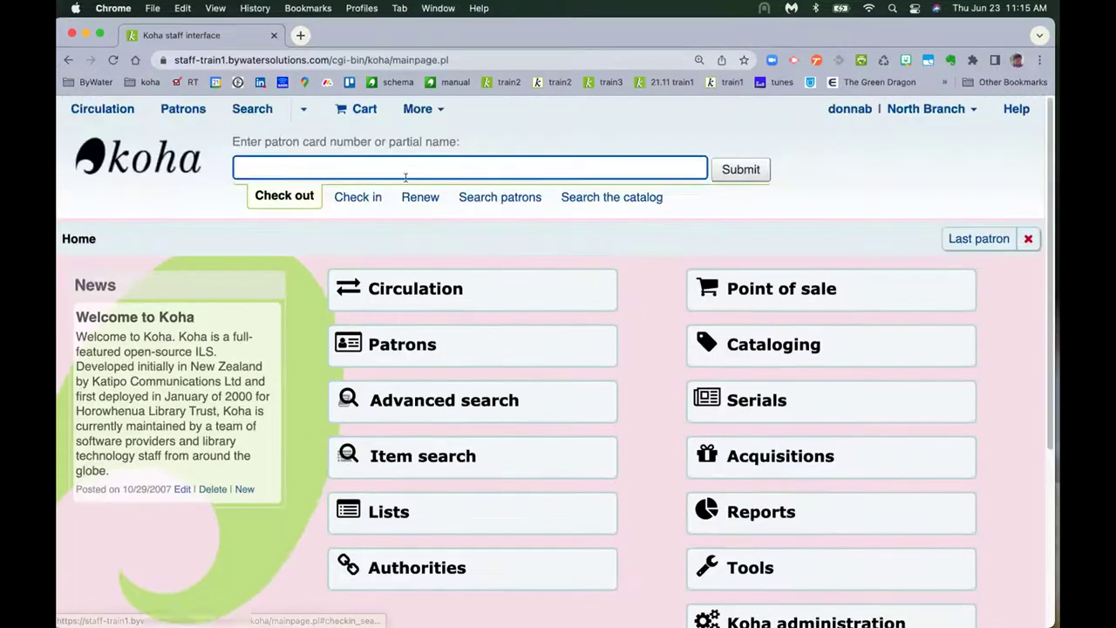
{"action": "left_click", "coordinate": [484, 199]}
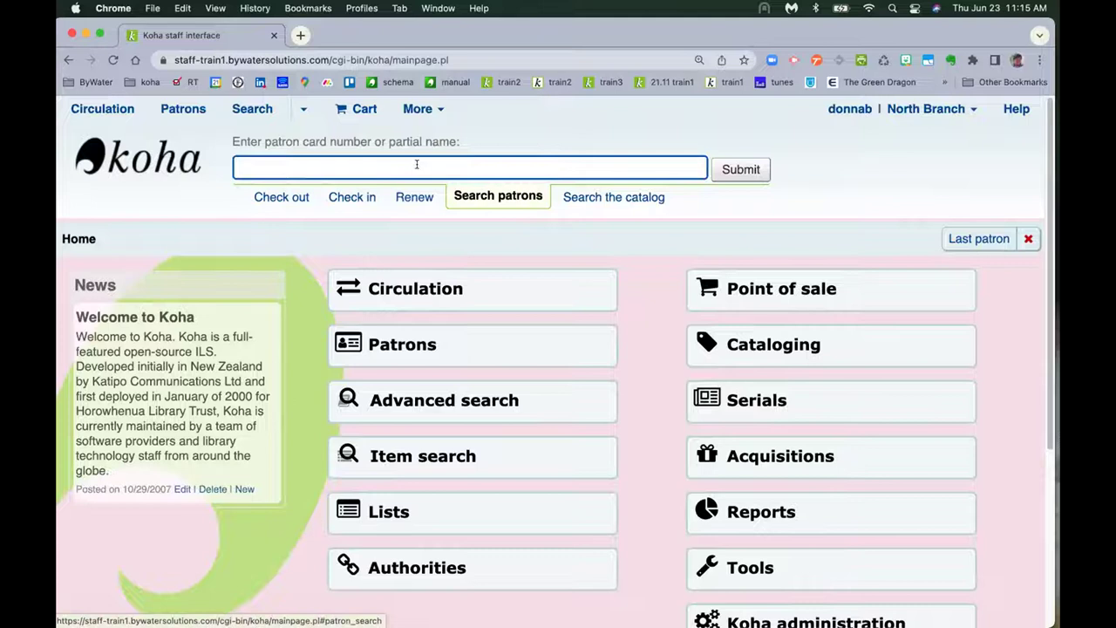
{"action": "type", "text": "ramona"}
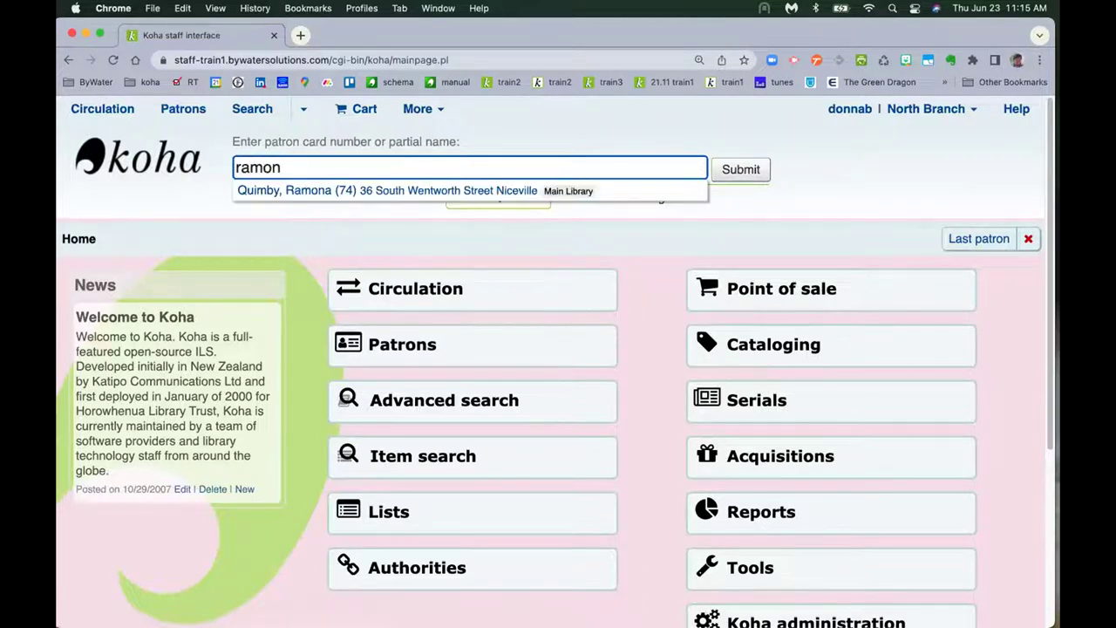
{"action": "left_click", "coordinate": [425, 191]}
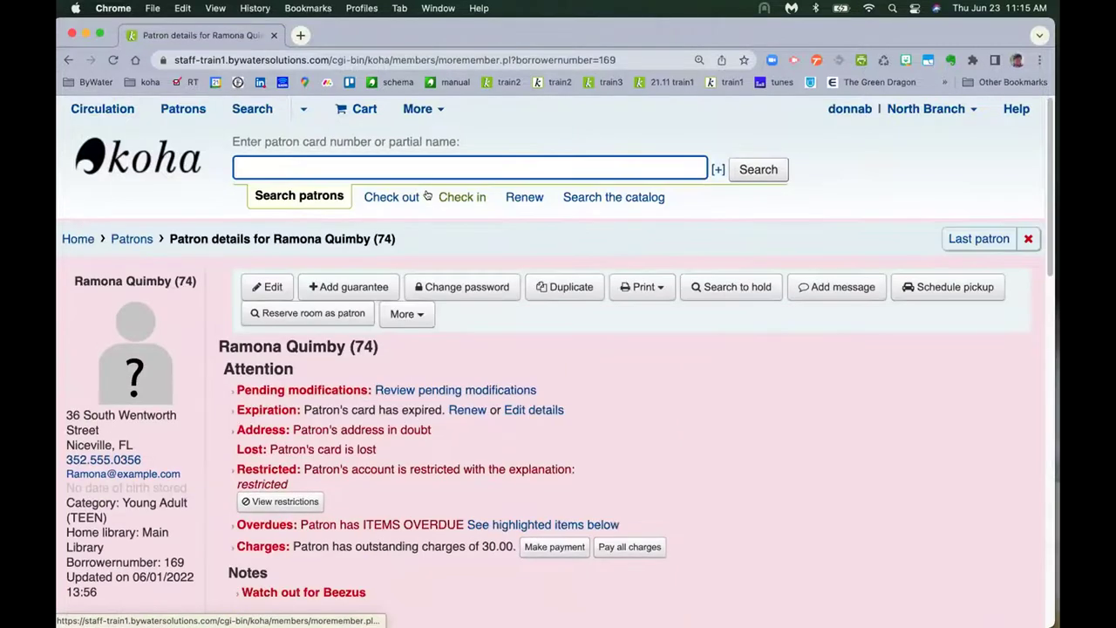
{"action": "scroll", "coordinate": [427, 195], "scroll_direction": "down", "scroll_amount": 3}
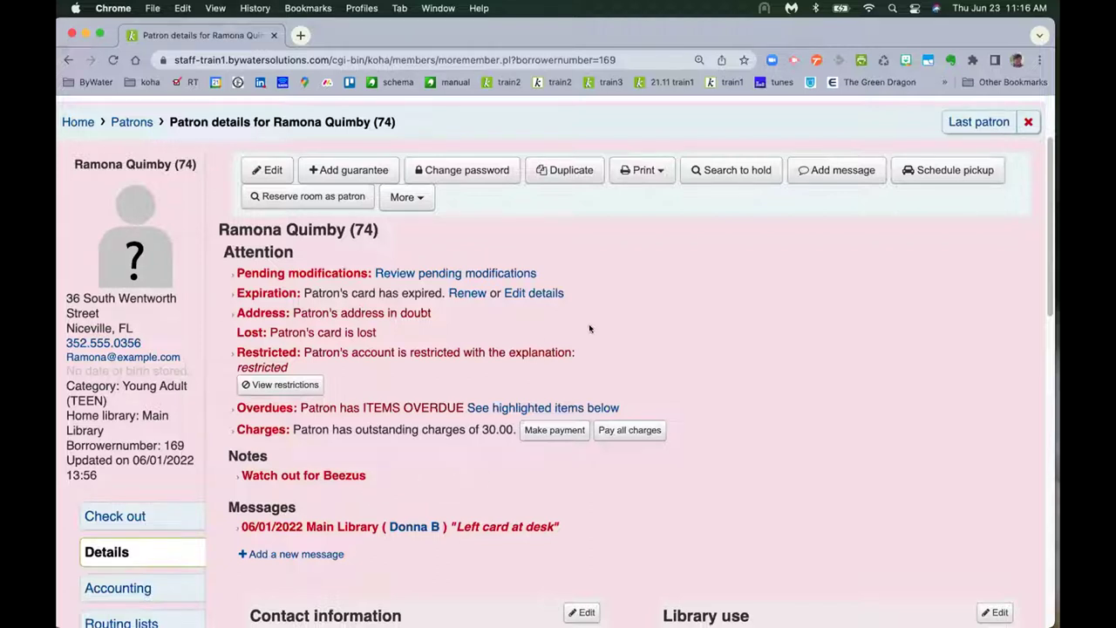
{"action": "scroll", "coordinate": [589, 328], "scroll_direction": "down", "scroll_amount": 3}
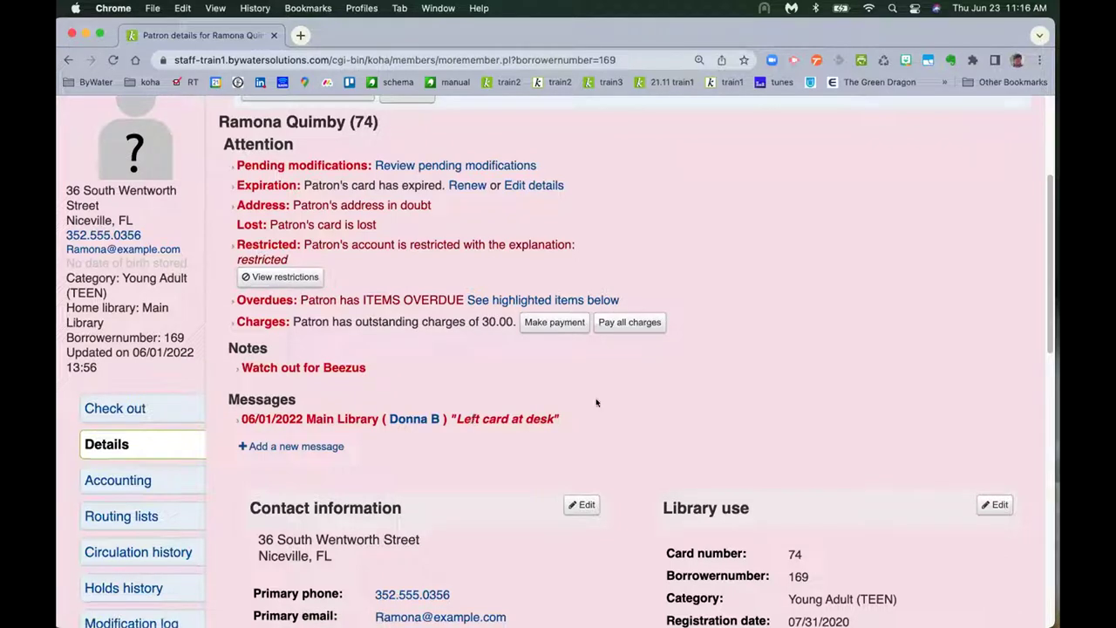
- Open the patron's permission settings and examine the sub-permissions under "Add, modify and view patron information"
{"action": "scroll", "coordinate": [587, 352], "scroll_direction": "up", "scroll_amount": 5}
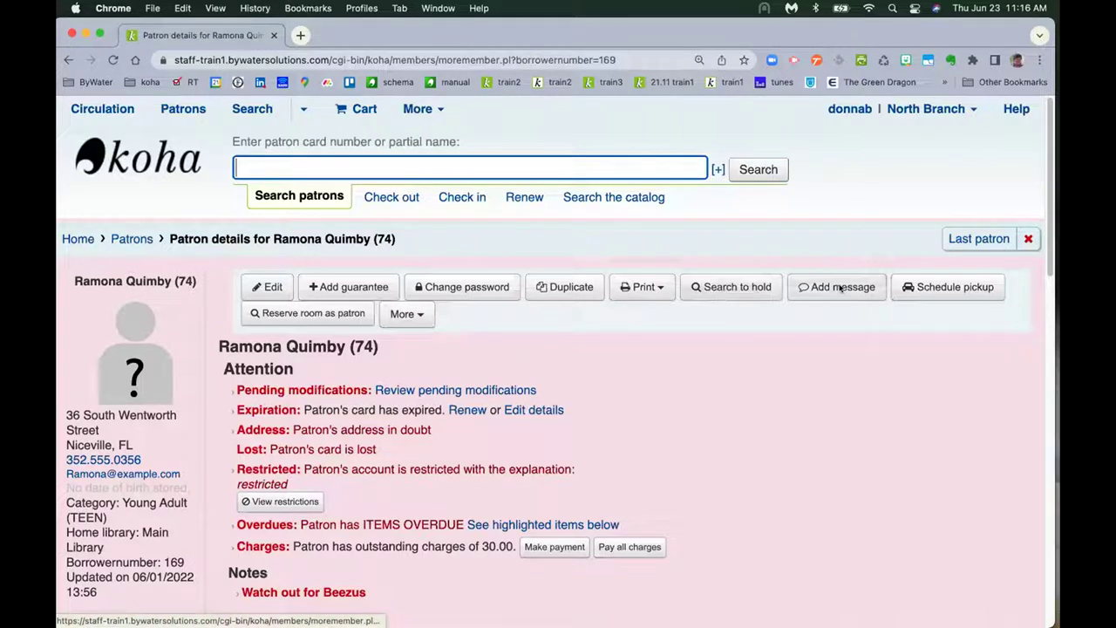
{"action": "left_click", "coordinate": [405, 314]}
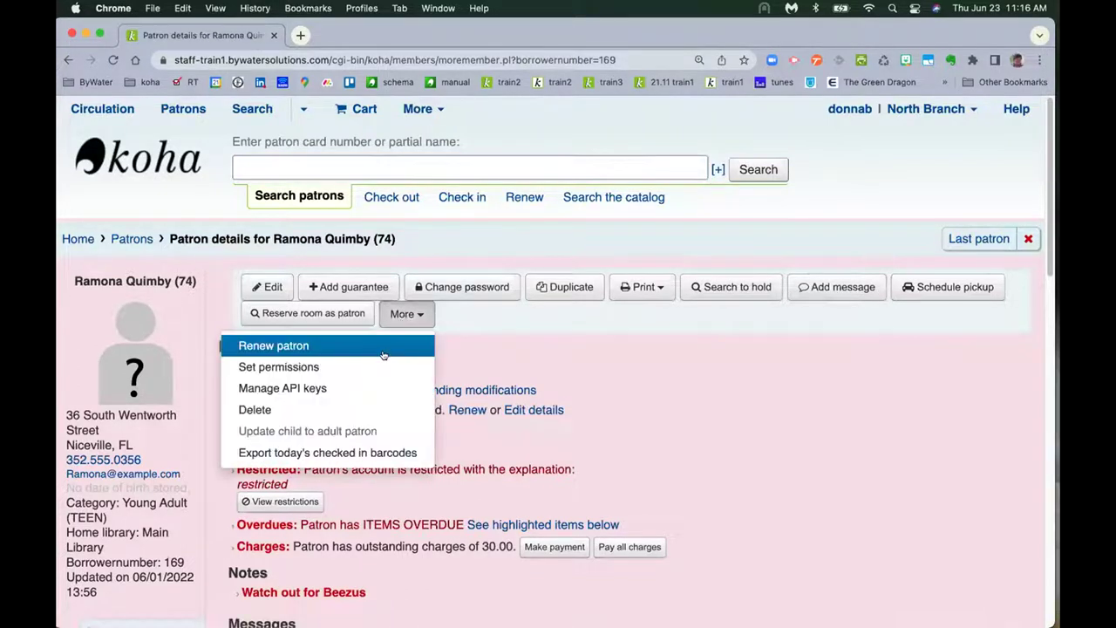
{"action": "left_click", "coordinate": [377, 367]}
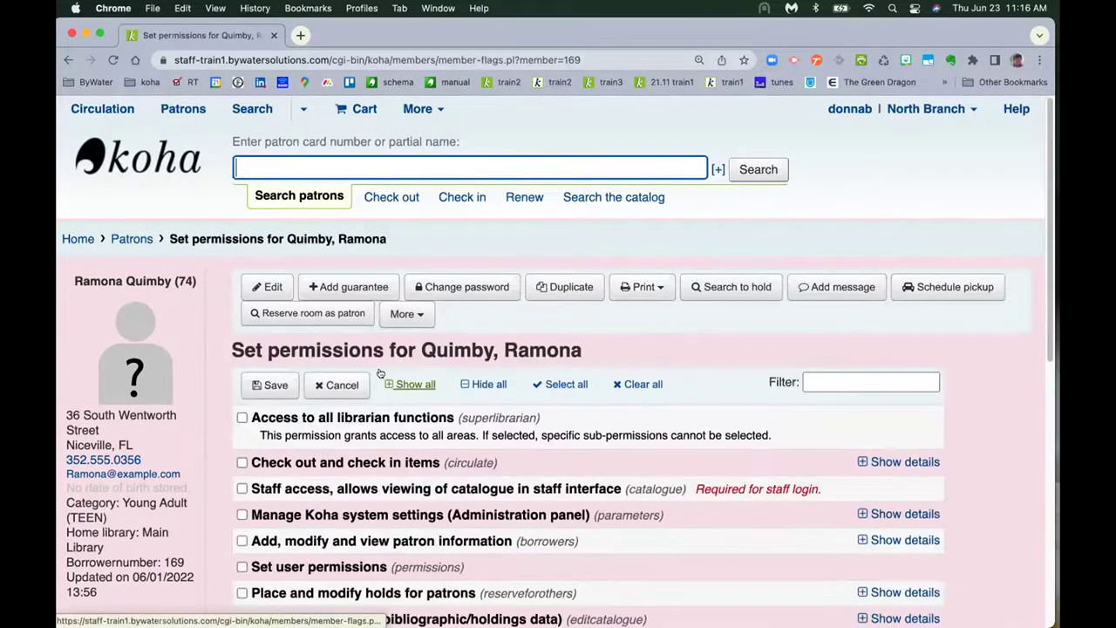
{"action": "scroll", "coordinate": [380, 373], "scroll_direction": "down", "scroll_amount": 5}
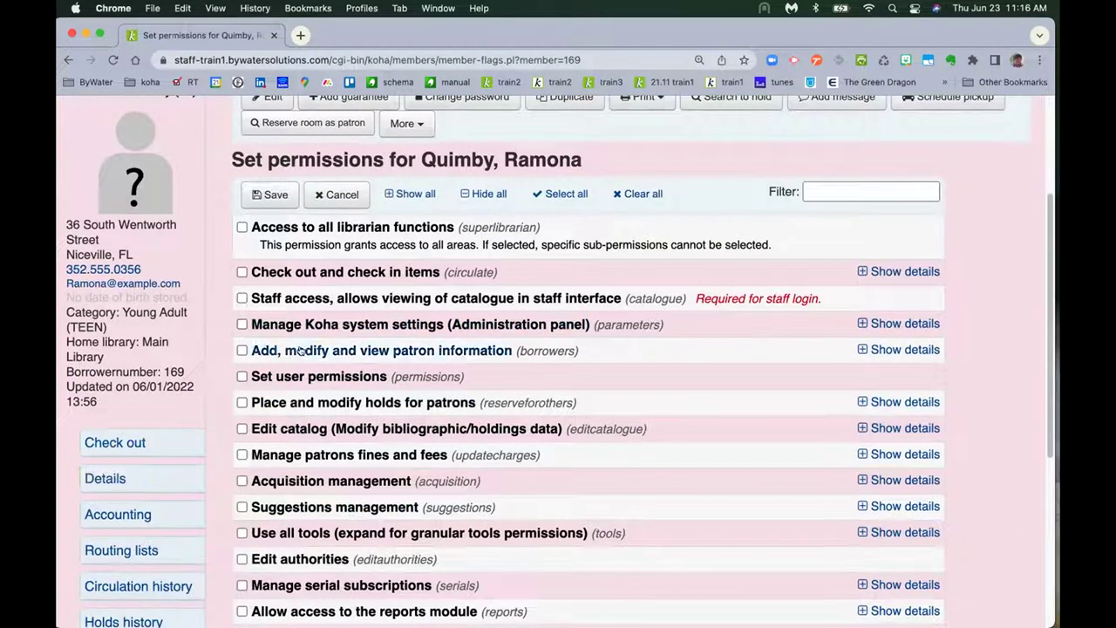
{"action": "left_click", "coordinate": [898, 349]}
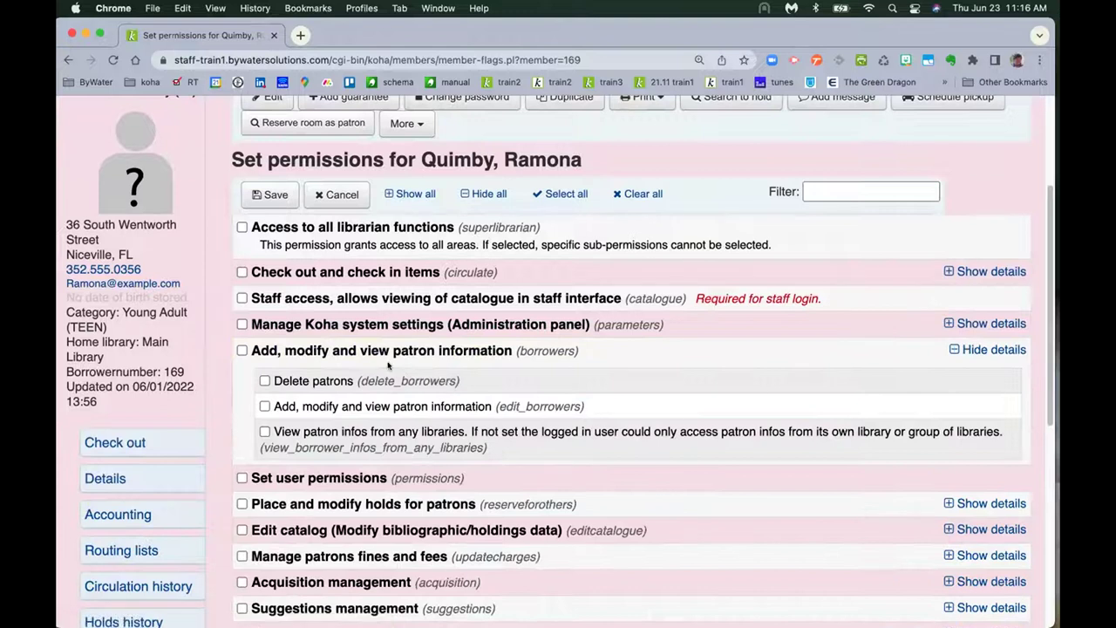
{"action": "scroll", "coordinate": [387, 364], "scroll_direction": "down", "scroll_amount": 2}
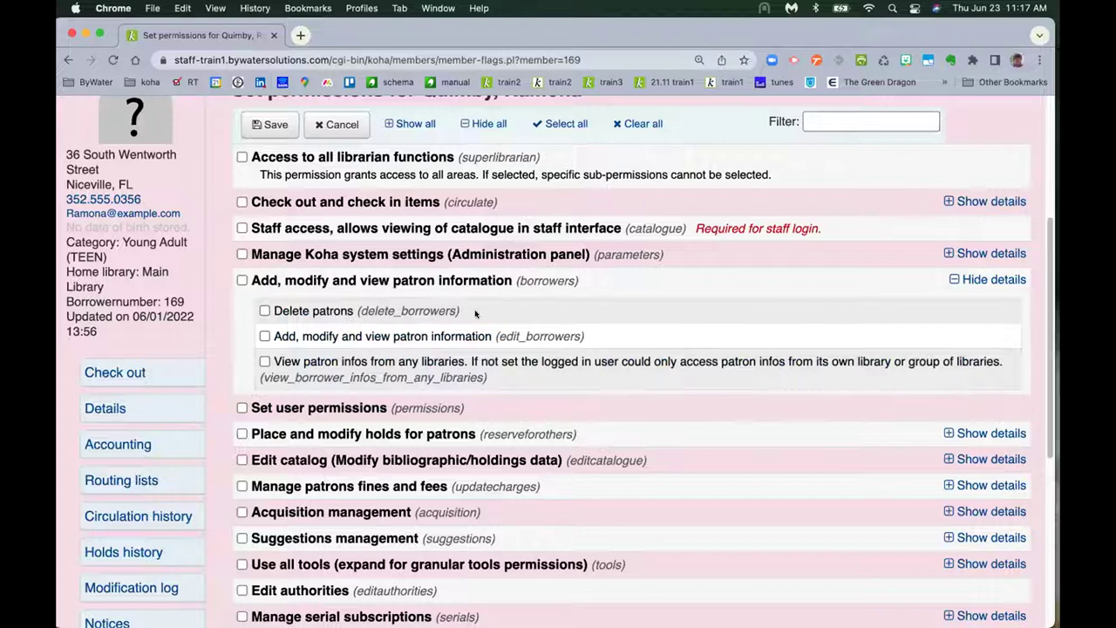
{"action": "scroll", "coordinate": [545, 367], "scroll_direction": "up", "scroll_amount": 2}
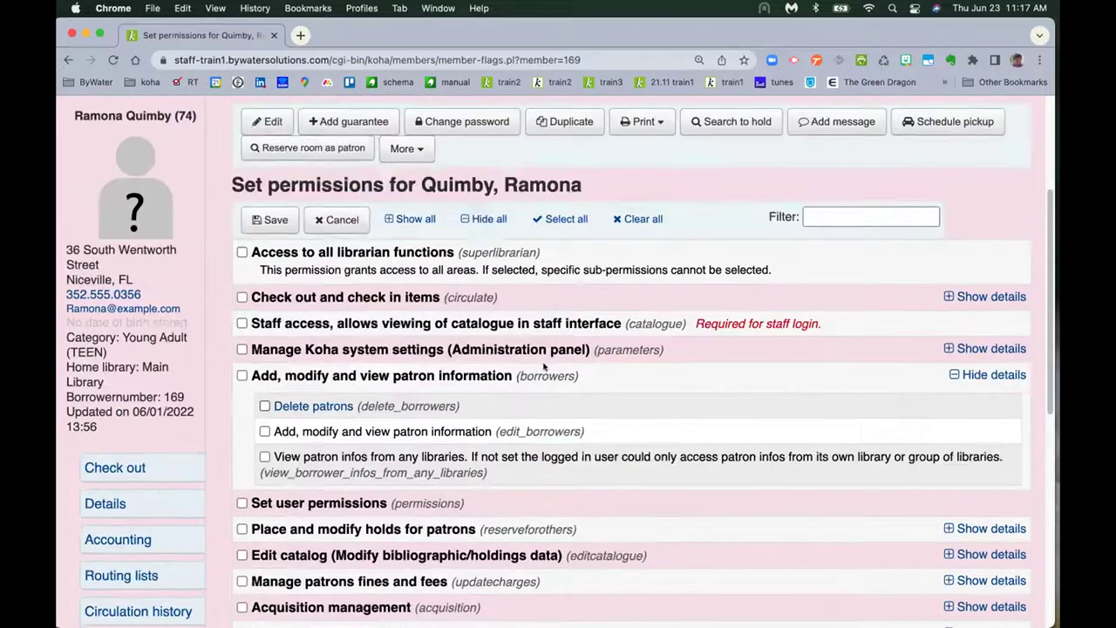
{"action": "scroll", "coordinate": [545, 367], "scroll_direction": "up", "scroll_amount": 3}
- From the staff home page, check in item 312593, accept its transfer to East Branch and view the Checked-in items table
{"action": "left_click", "coordinate": [68, 242]}
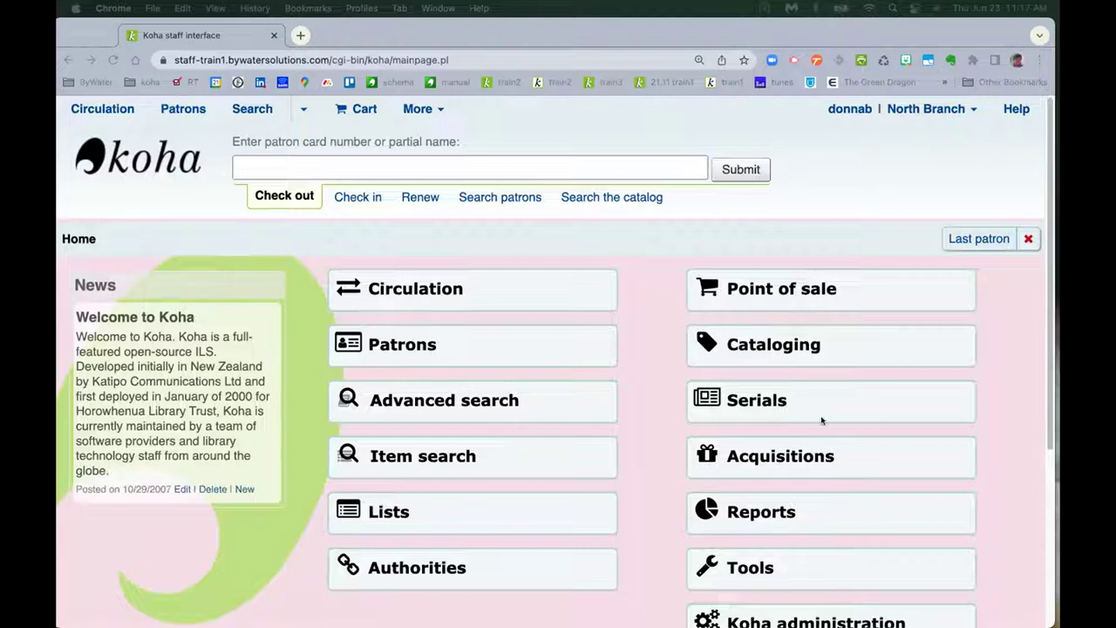
{"action": "left_click", "coordinate": [344, 196]}
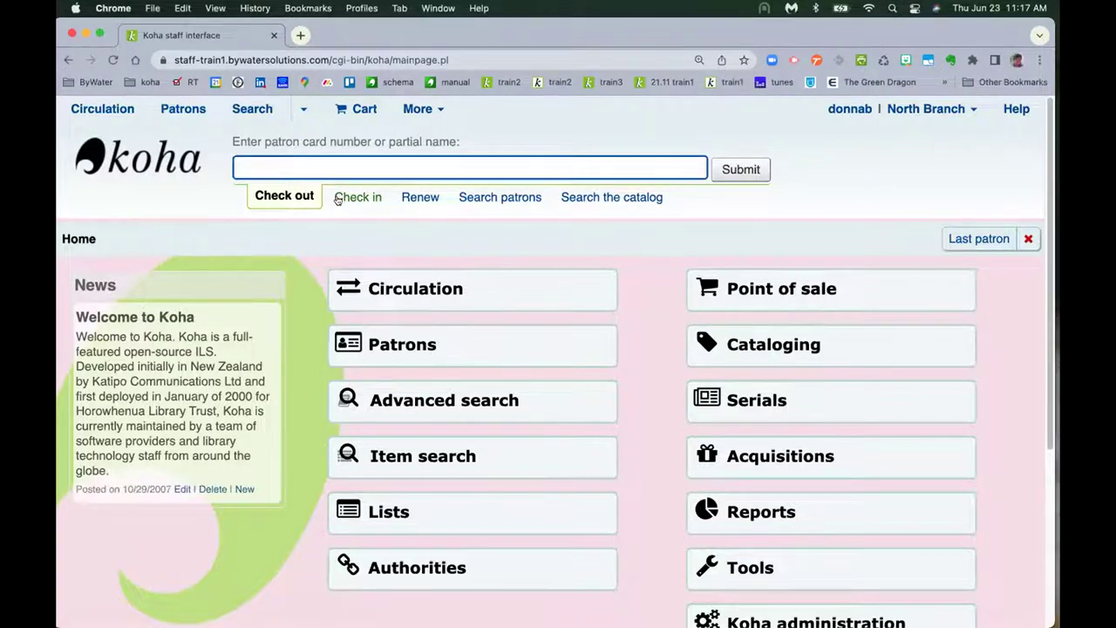
{"action": "left_click", "coordinate": [337, 197]}
{"action": "type", "text": "312593"}
{"action": "key", "text": "Return"}
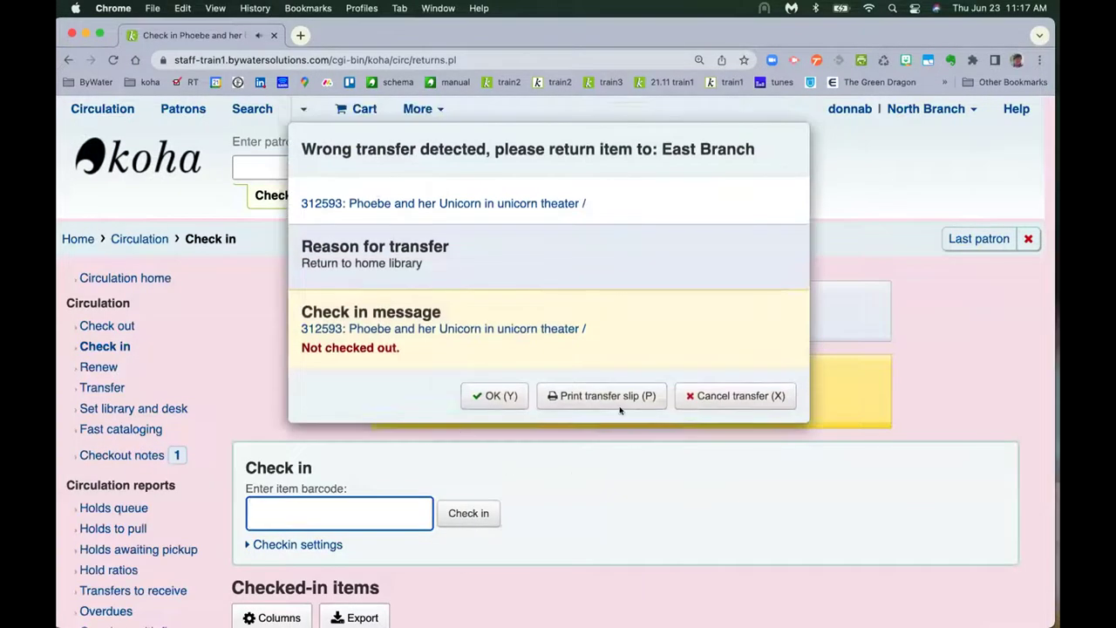
{"action": "left_click", "coordinate": [490, 396]}
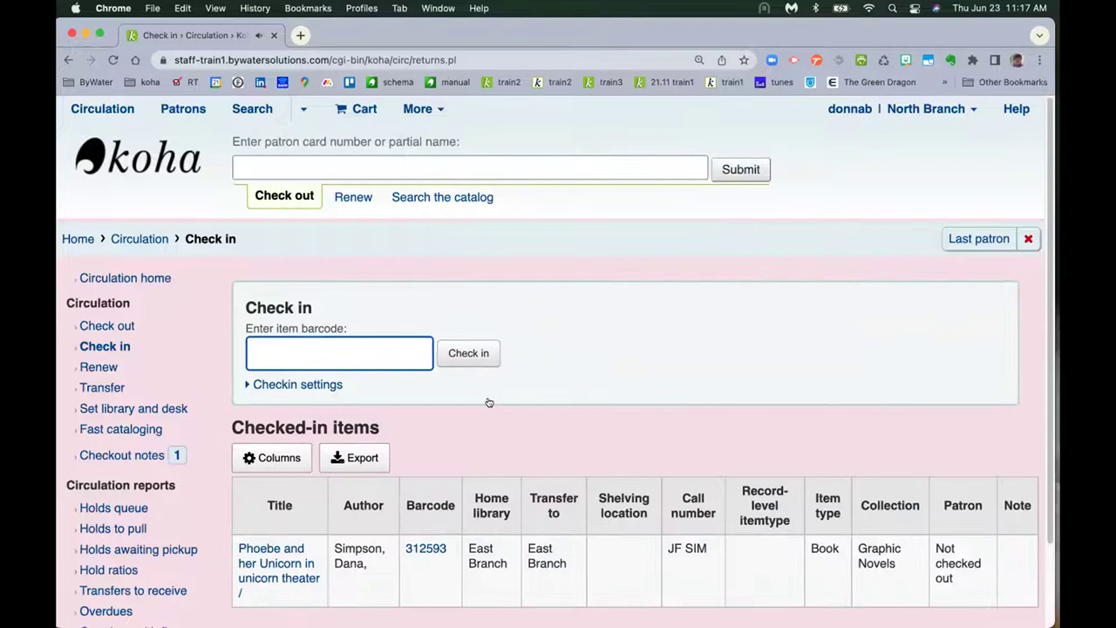
{"action": "scroll", "coordinate": [488, 398], "scroll_direction": "down", "scroll_amount": 2}
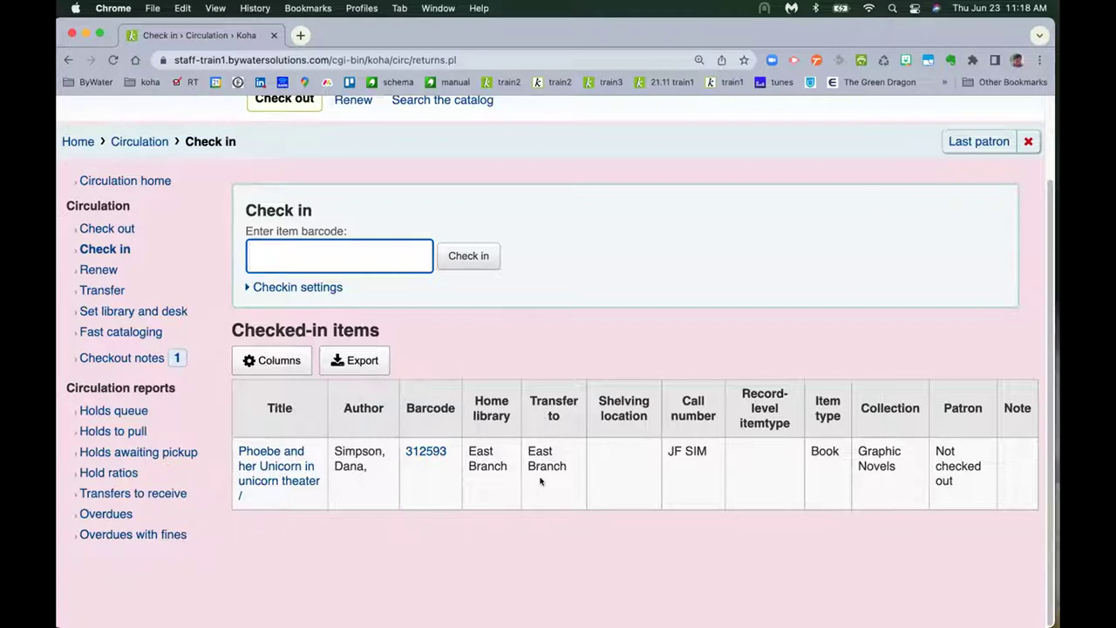
- Check in item 328392, confirm its hold and transfer to East Branch, and review the Checked-in items table
{"action": "scroll", "coordinate": [541, 486], "scroll_direction": "up", "scroll_amount": 2}
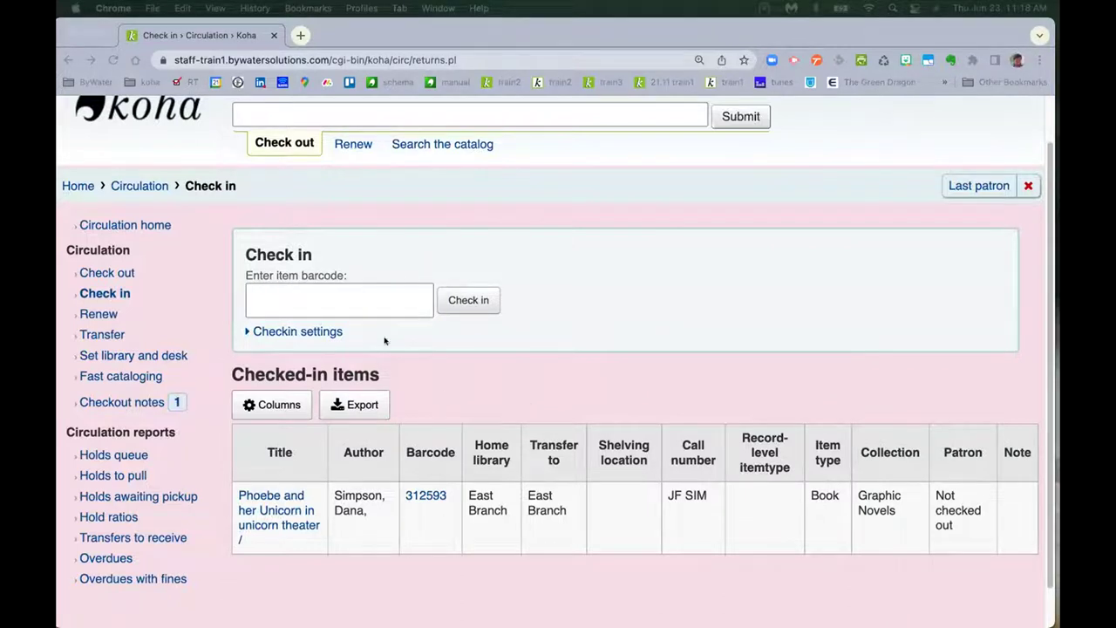
{"action": "left_click", "coordinate": [381, 300]}
{"action": "type", "text": "328392"}
{"action": "key", "text": "Return"}
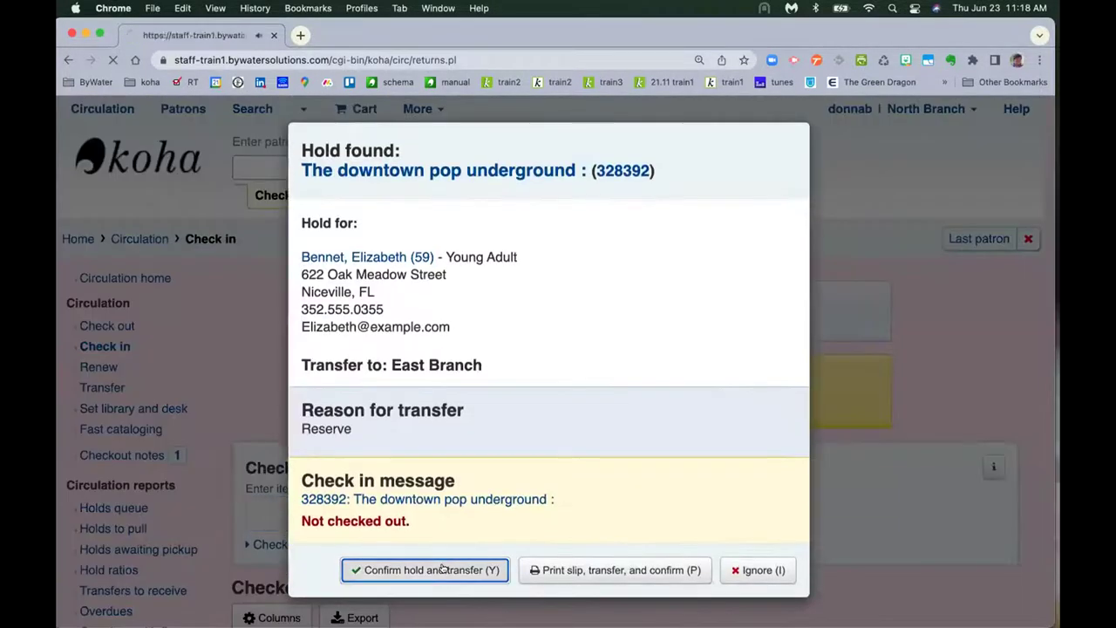
{"action": "left_click", "coordinate": [442, 569]}
{"action": "scroll", "coordinate": [443, 564], "scroll_direction": "down", "scroll_amount": 5}
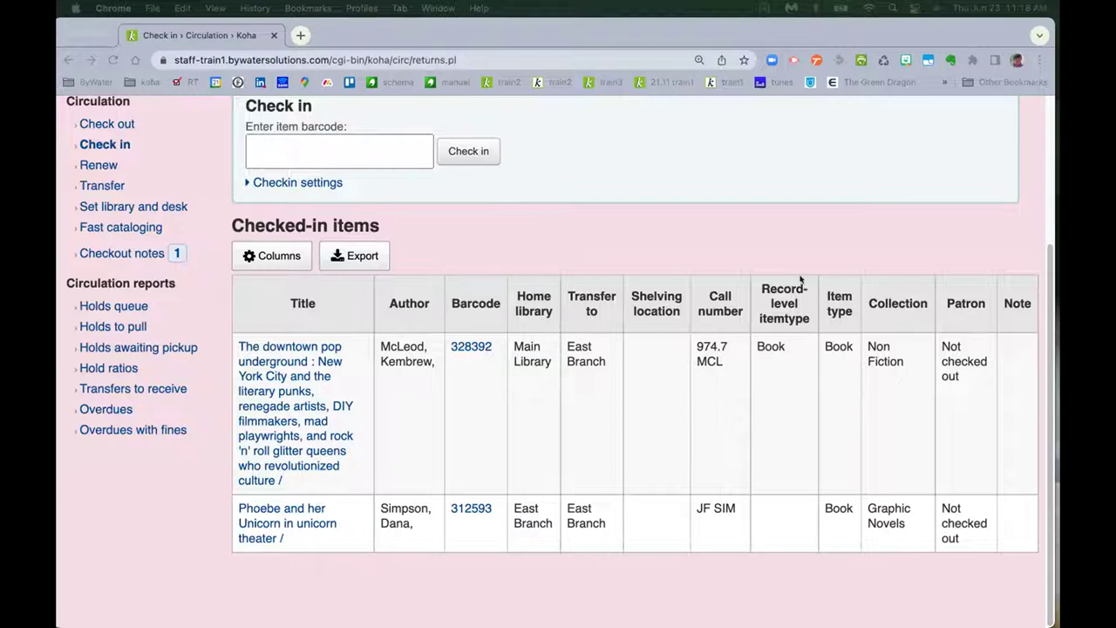
- Check in item 326104
{"action": "scroll", "coordinate": [320, 267], "scroll_direction": "up", "scroll_amount": 5}
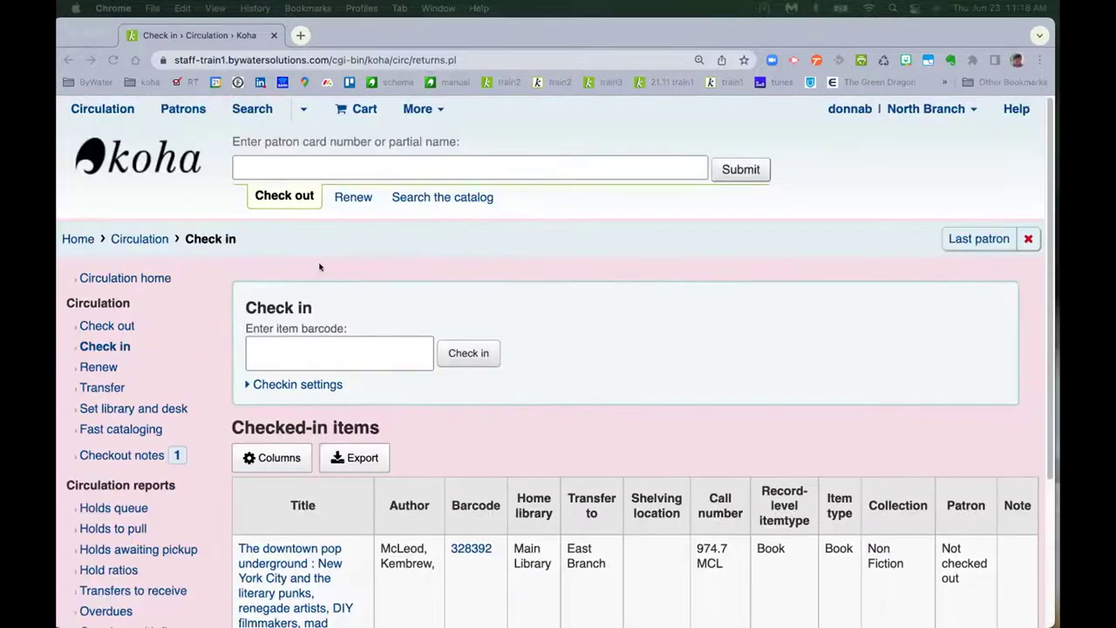
{"action": "left_click", "coordinate": [275, 347]}
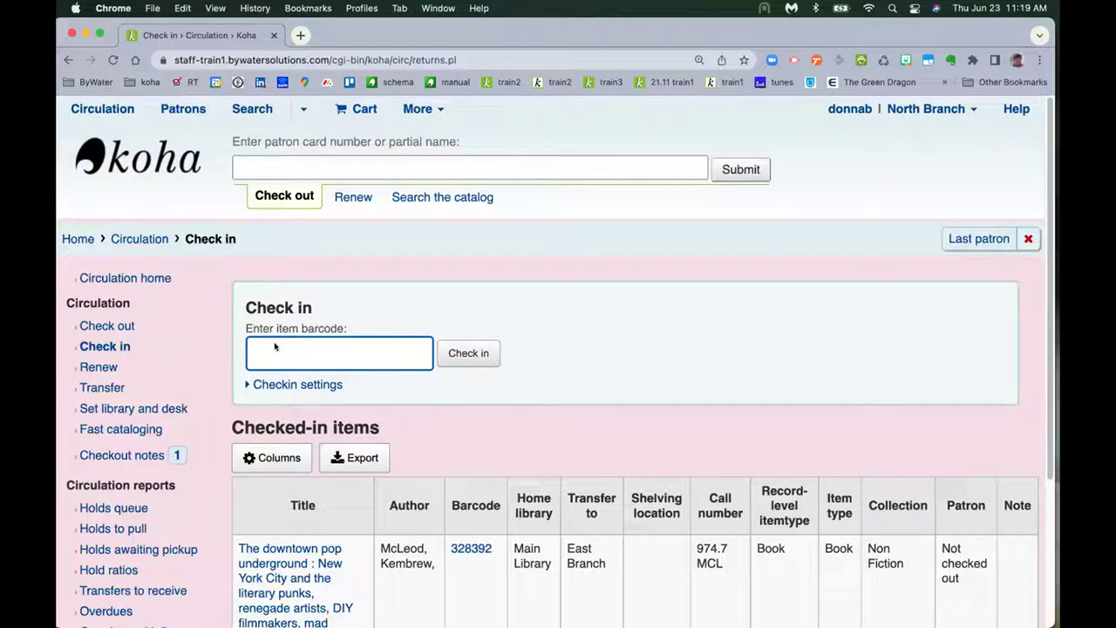
{"action": "type", "text": "326104"}
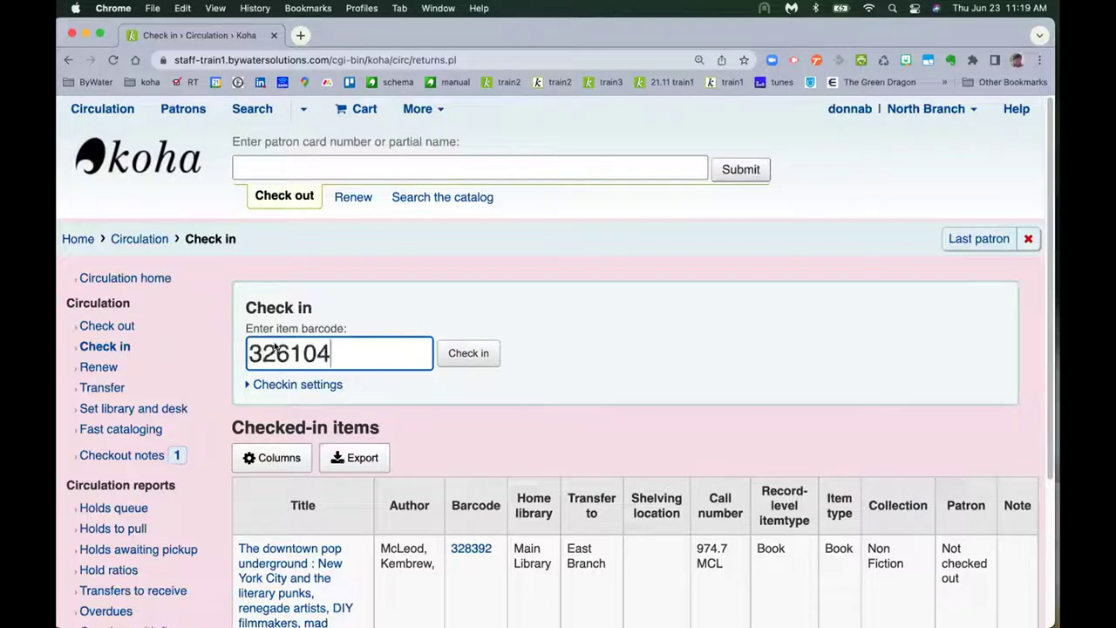
{"action": "key", "text": "Return"}
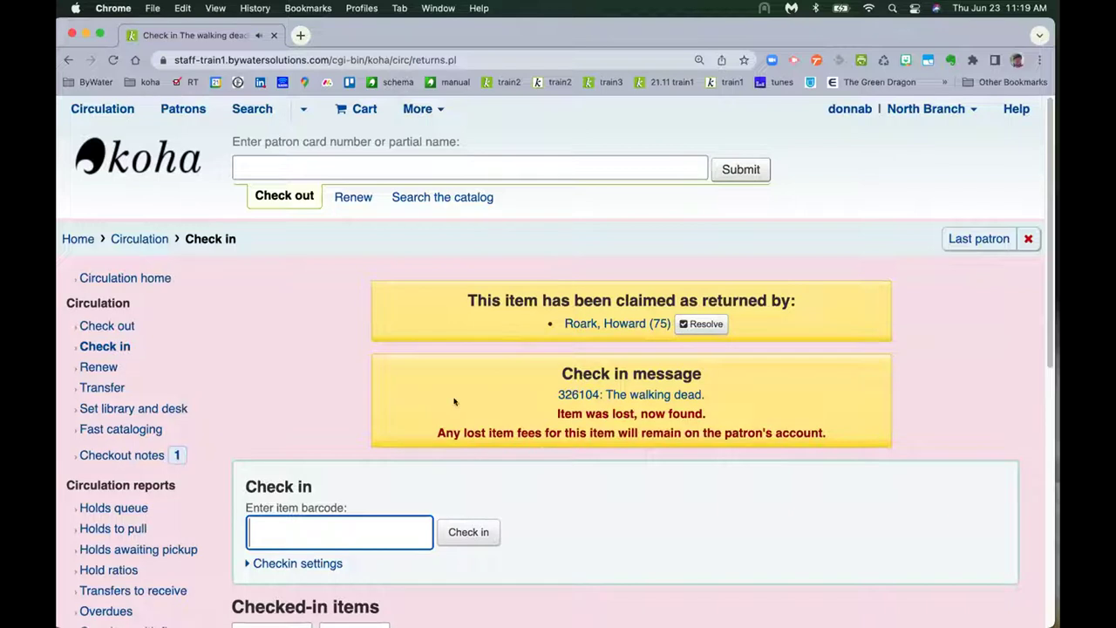
- Resolve the return claim on the checked-in item as "Returned by patron", keeping the lost value at Not lost
{"action": "left_click", "coordinate": [693, 326]}
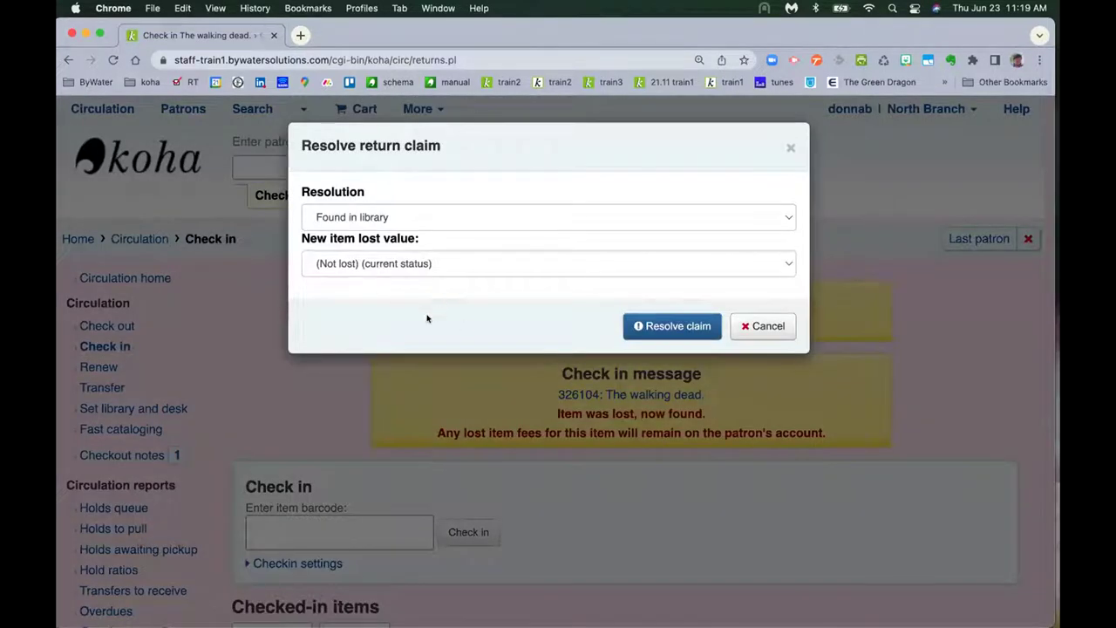
{"action": "left_click", "coordinate": [407, 217]}
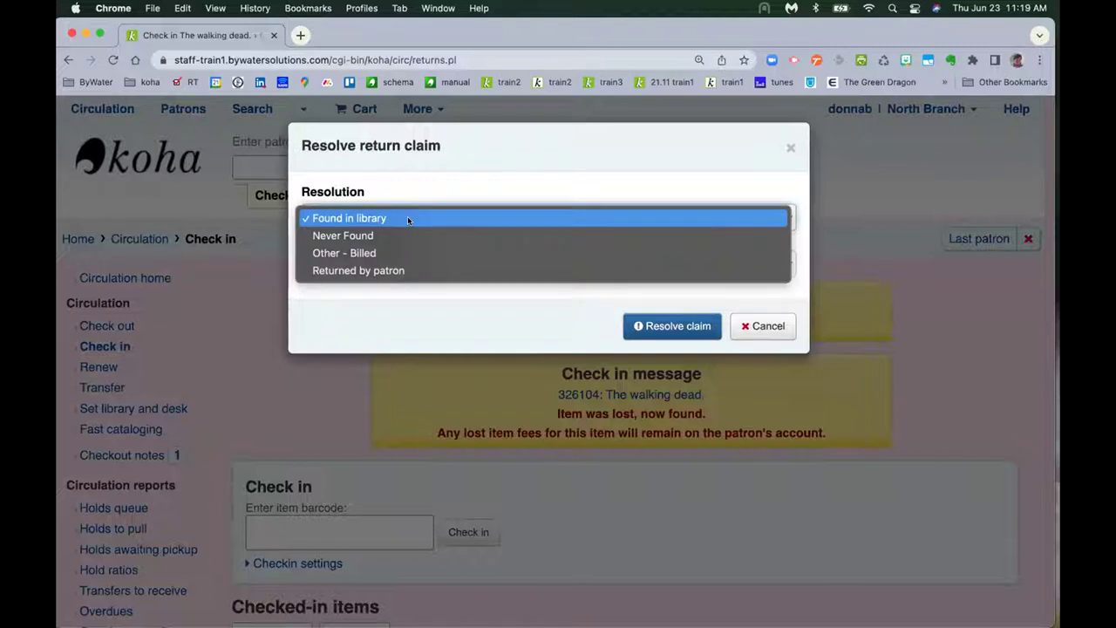
{"action": "left_click", "coordinate": [416, 270]}
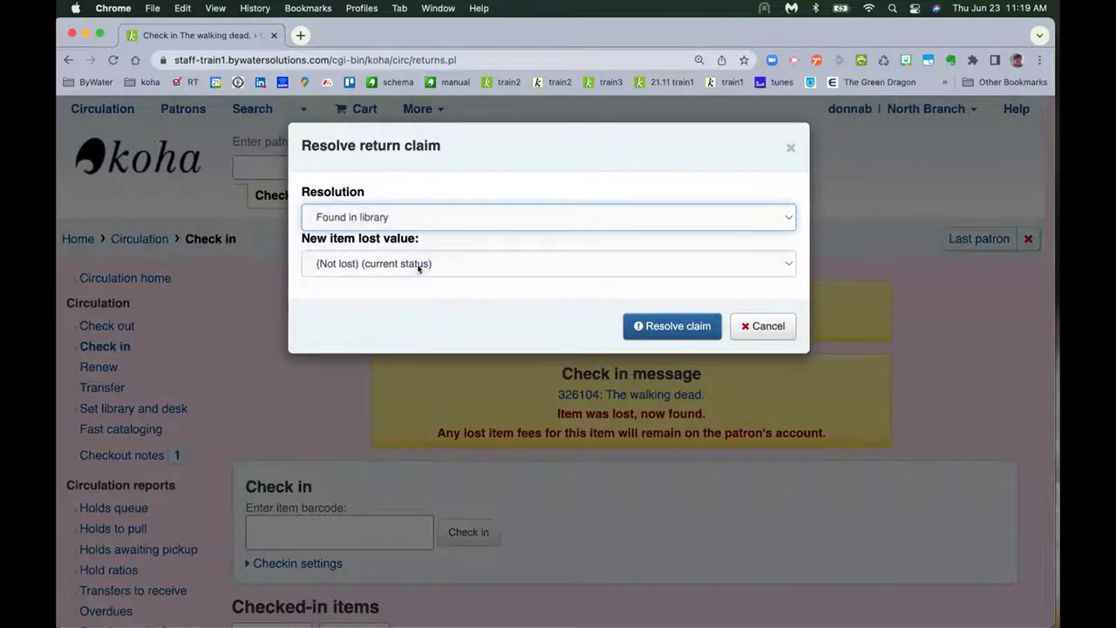
{"action": "left_click", "coordinate": [658, 329]}
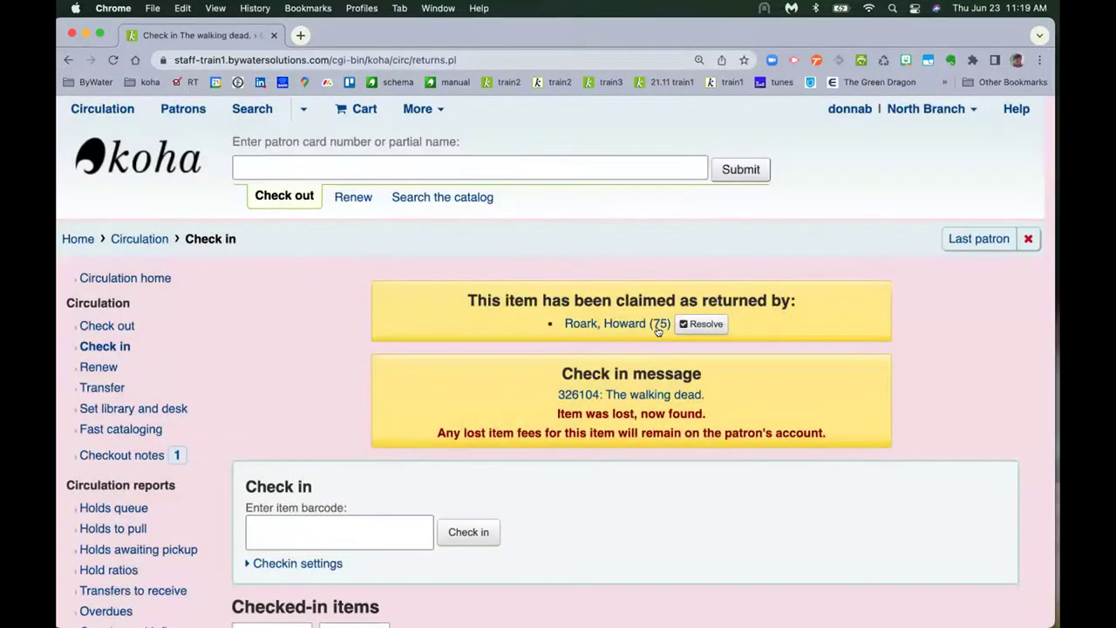
- Open the claiming patron's record in a separate browser tab and view the resolved claim among the patron's claims
{"action": "left_click", "coordinate": [601, 325], "text": "super"}
{"action": "key", "text": "ctrl+Tab"}
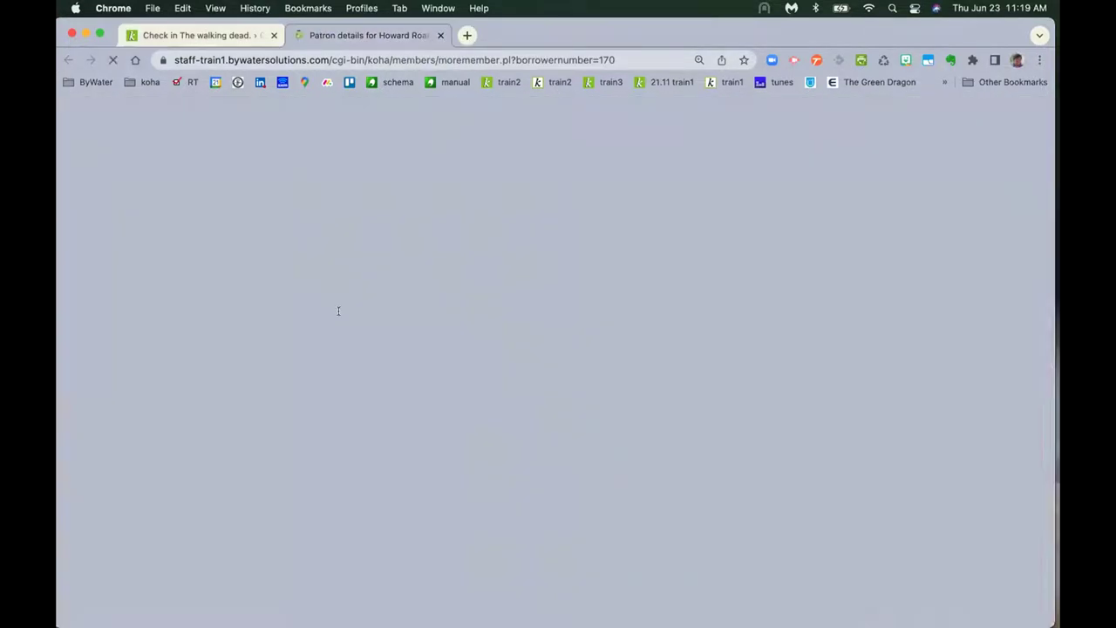
{"action": "scroll", "coordinate": [330, 340], "scroll_direction": "down", "scroll_amount": 10}
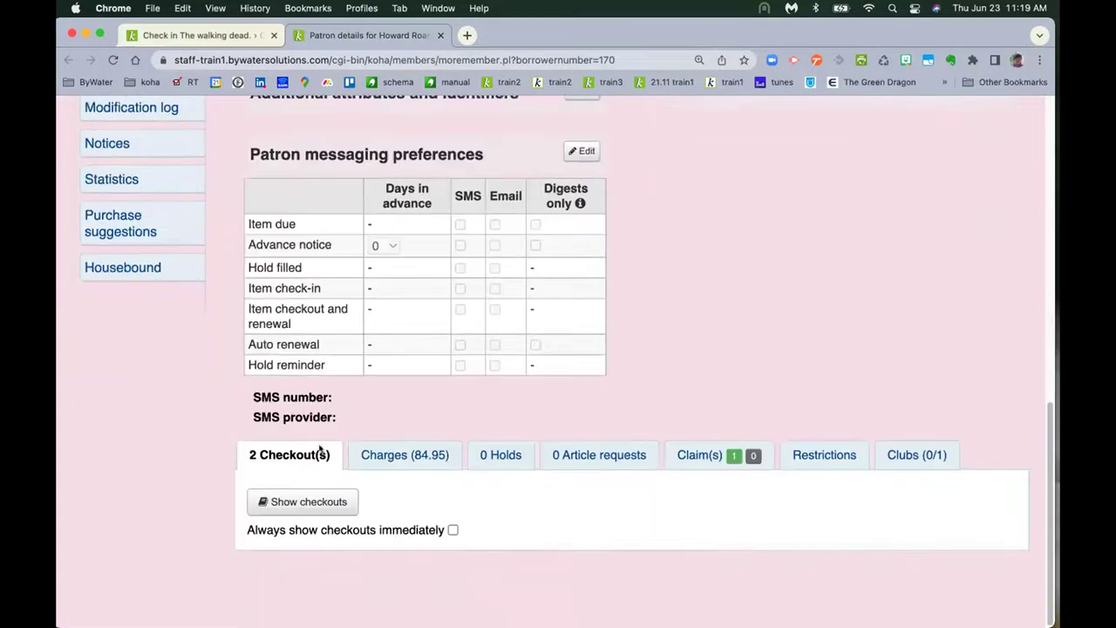
{"action": "left_click", "coordinate": [698, 460]}
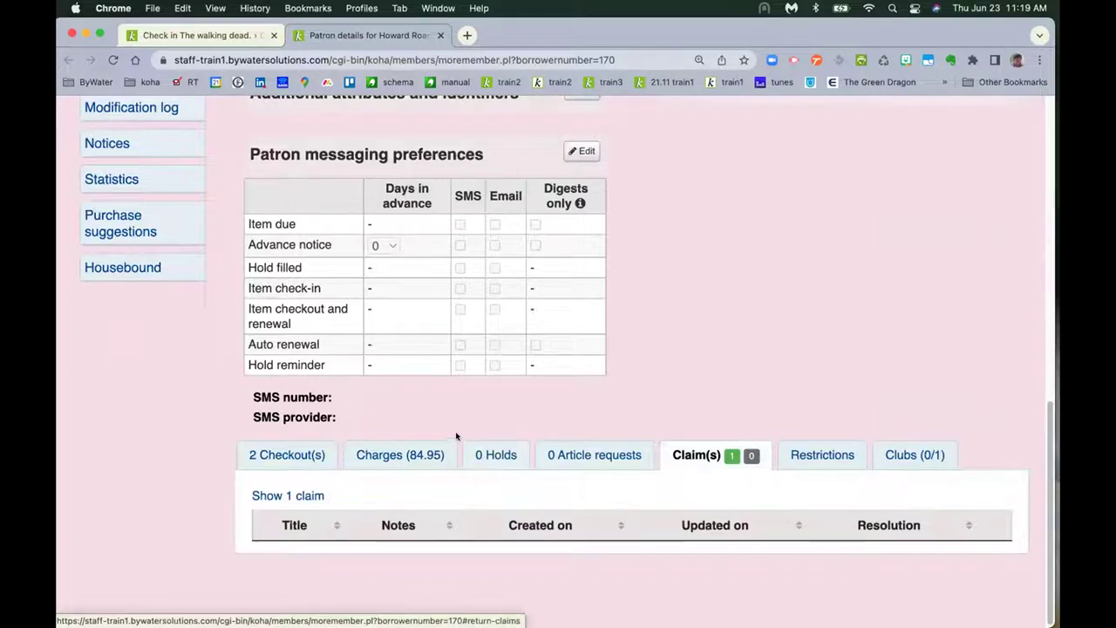
{"action": "scroll", "coordinate": [392, 462], "scroll_direction": "down", "scroll_amount": 1}
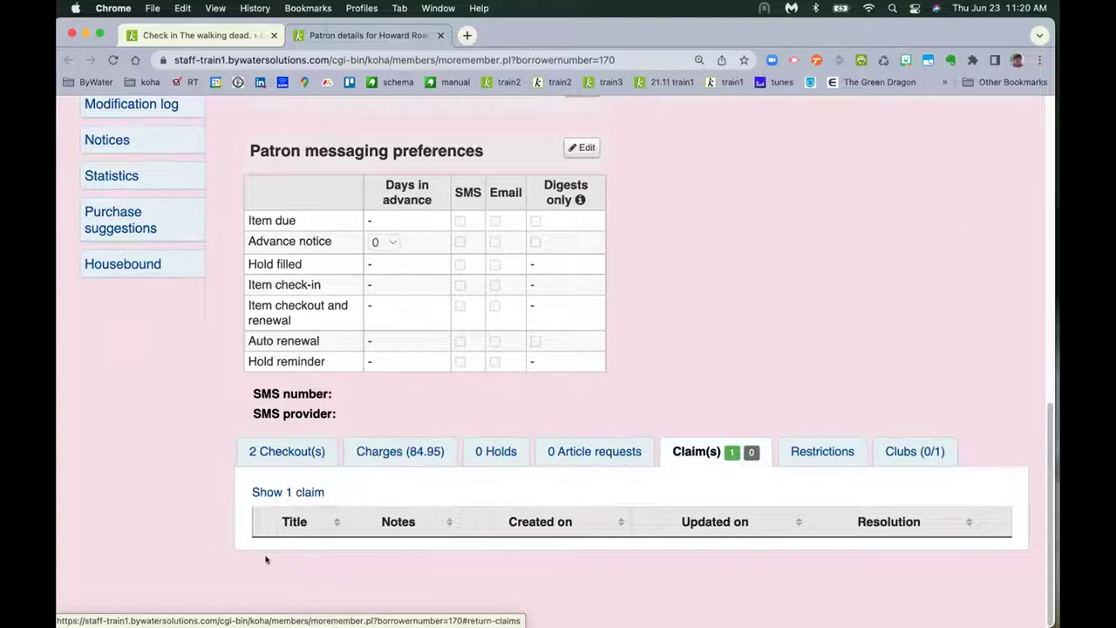
{"action": "left_click", "coordinate": [282, 493]}
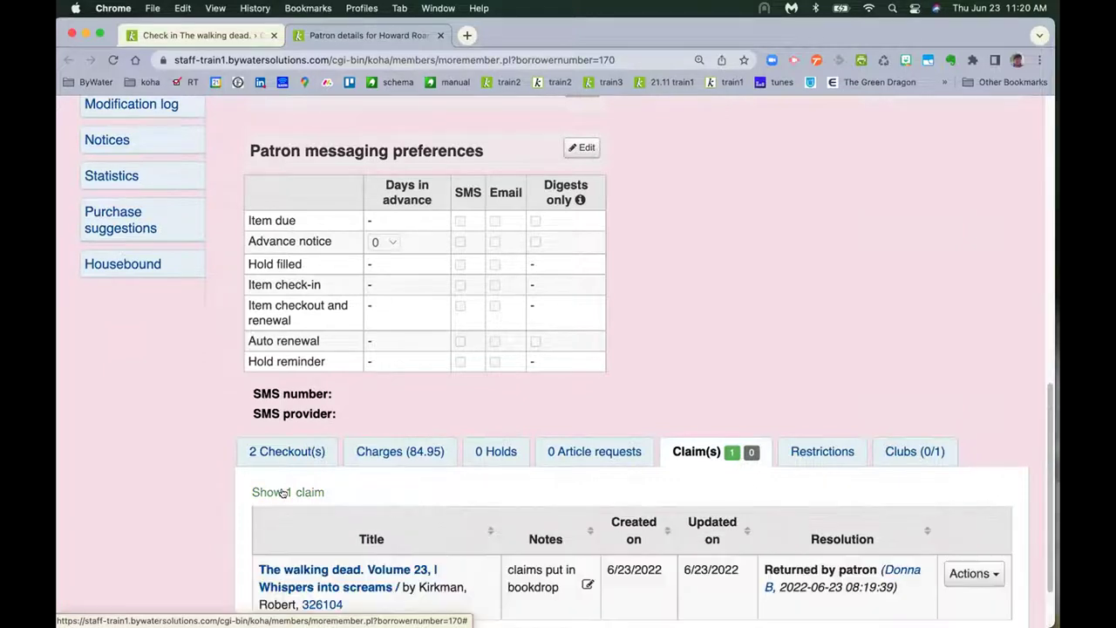
{"action": "scroll", "coordinate": [270, 498], "scroll_direction": "down", "scroll_amount": 2}
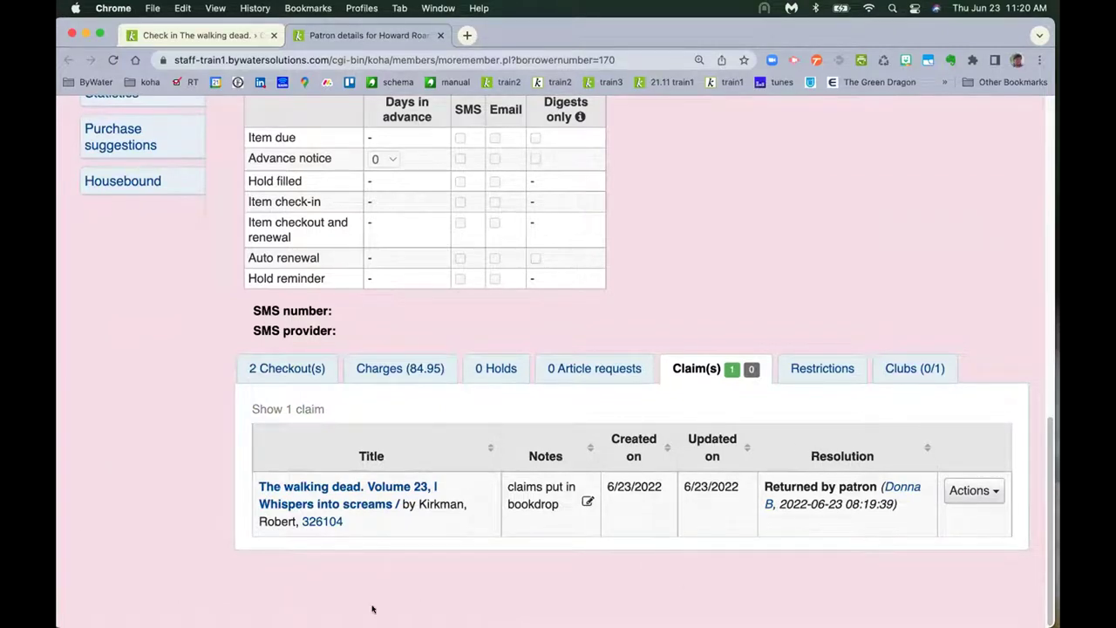
- Show the patron's checkouts and examine the table's columns, including the return claims options
{"action": "left_click", "coordinate": [285, 366]}
{"action": "left_click", "coordinate": [262, 503]}
{"action": "scroll", "coordinate": [214, 497], "scroll_direction": "down", "scroll_amount": 5}
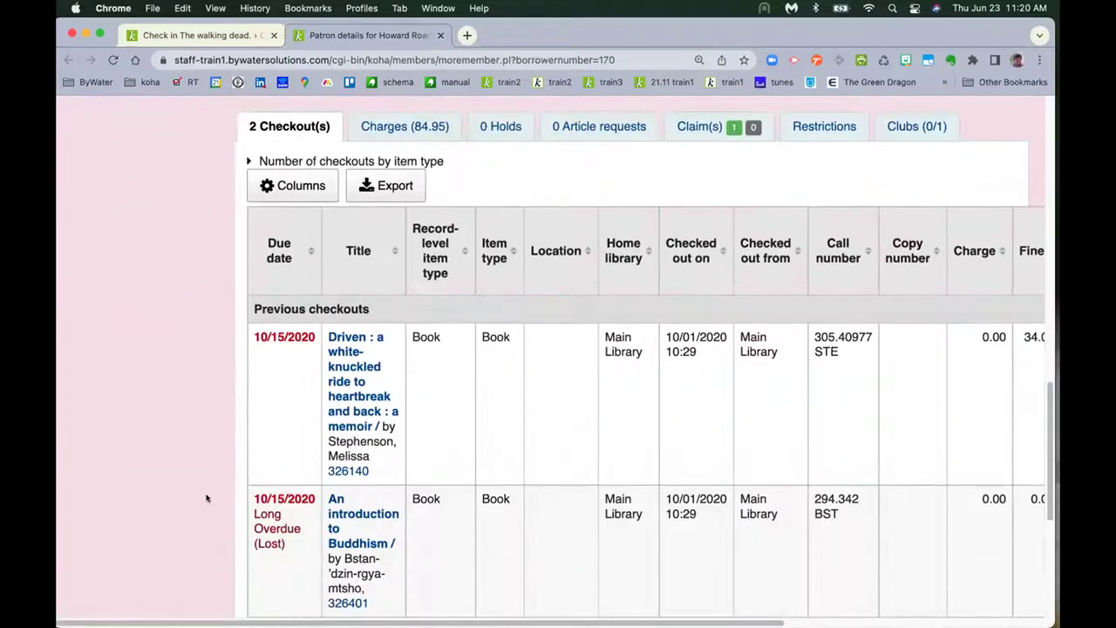
{"action": "scroll", "coordinate": [551, 357], "scroll_direction": "right", "scroll_amount": 5}
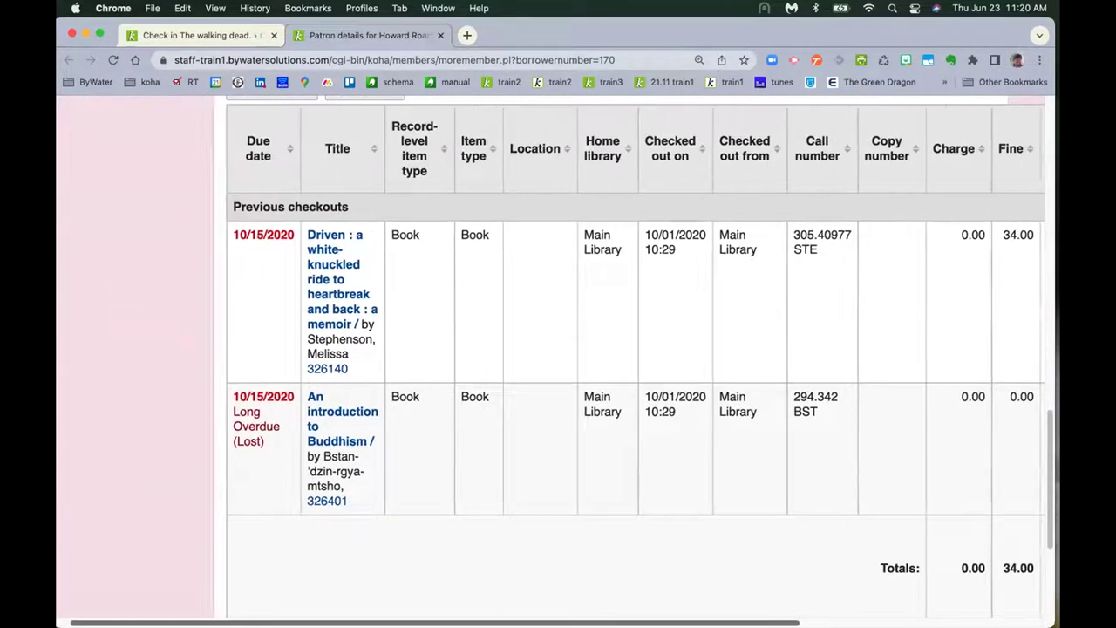
{"action": "scroll", "coordinate": [588, 406], "scroll_direction": "right", "scroll_amount": 2}
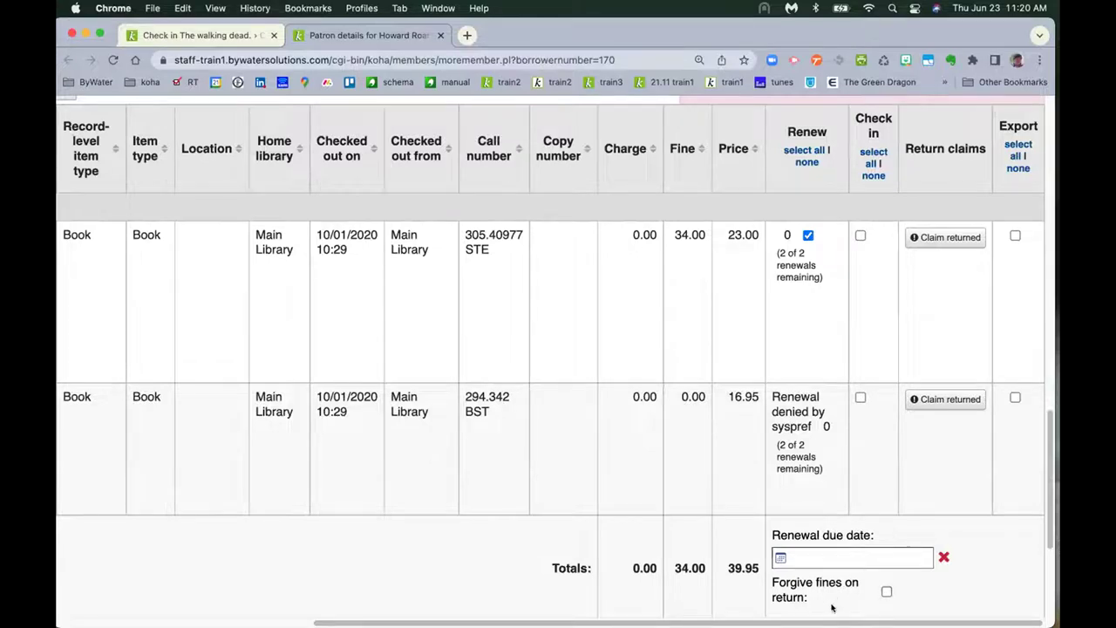
{"action": "scroll", "coordinate": [598, 600], "scroll_direction": "left", "scroll_amount": 8}
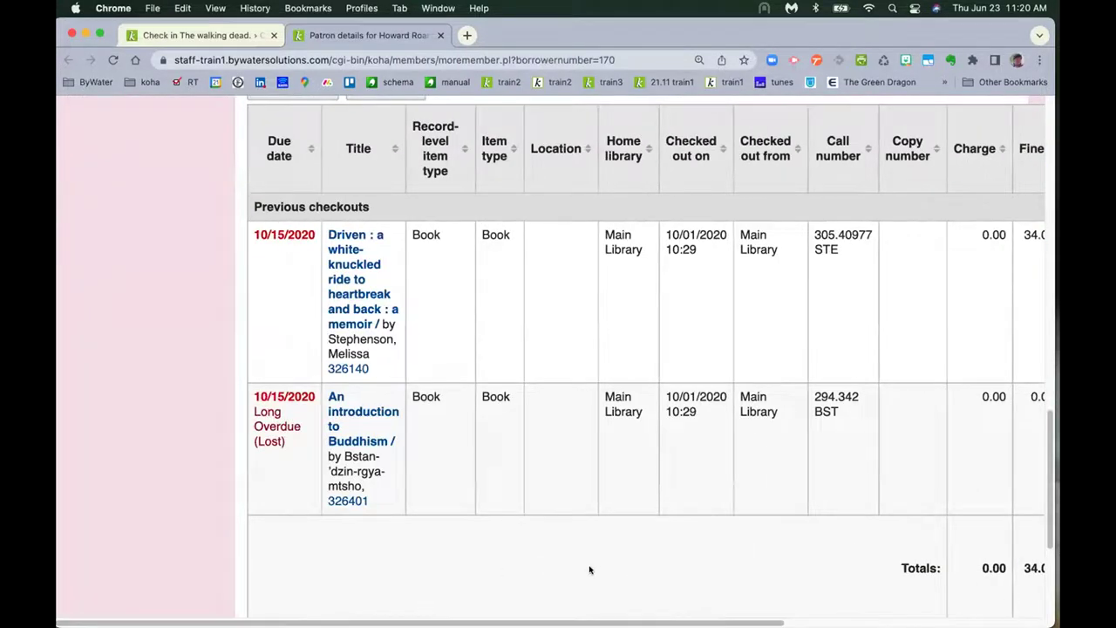
{"action": "scroll", "coordinate": [587, 568], "scroll_direction": "up", "scroll_amount": 15}
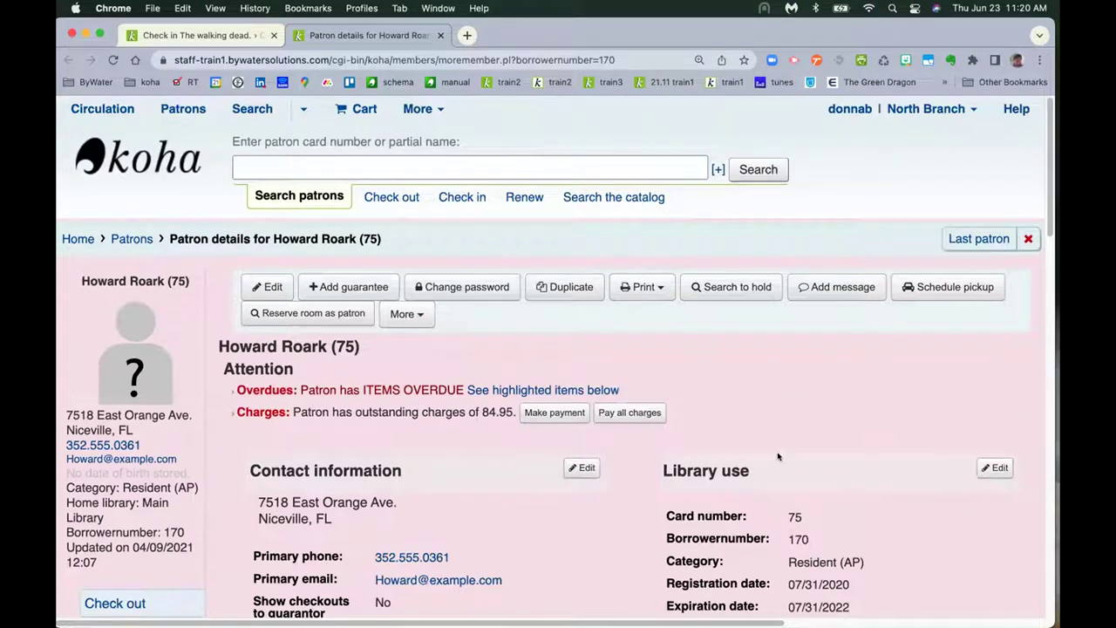
- Claim the checkout "Driven : a white-knuckled ride to heartbreak and back" as returned and check its status
{"action": "scroll", "coordinate": [577, 456], "scroll_direction": "down", "scroll_amount": 5}
{"action": "scroll", "coordinate": [577, 456], "scroll_direction": "down", "scroll_amount": 15}
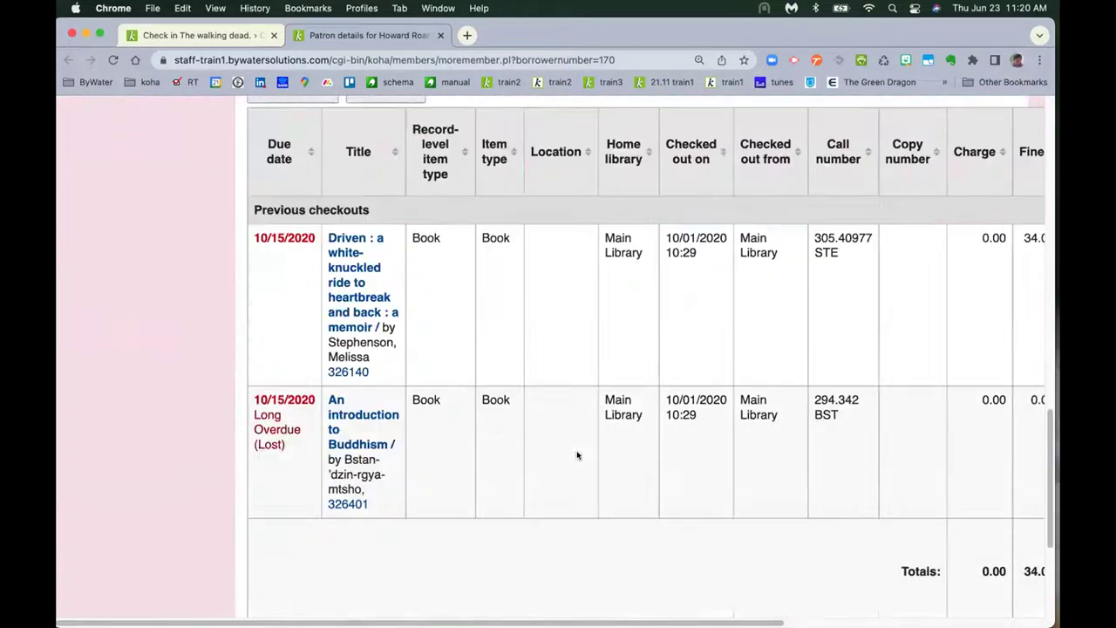
{"action": "scroll", "coordinate": [933, 237], "scroll_direction": "right", "scroll_amount": 8}
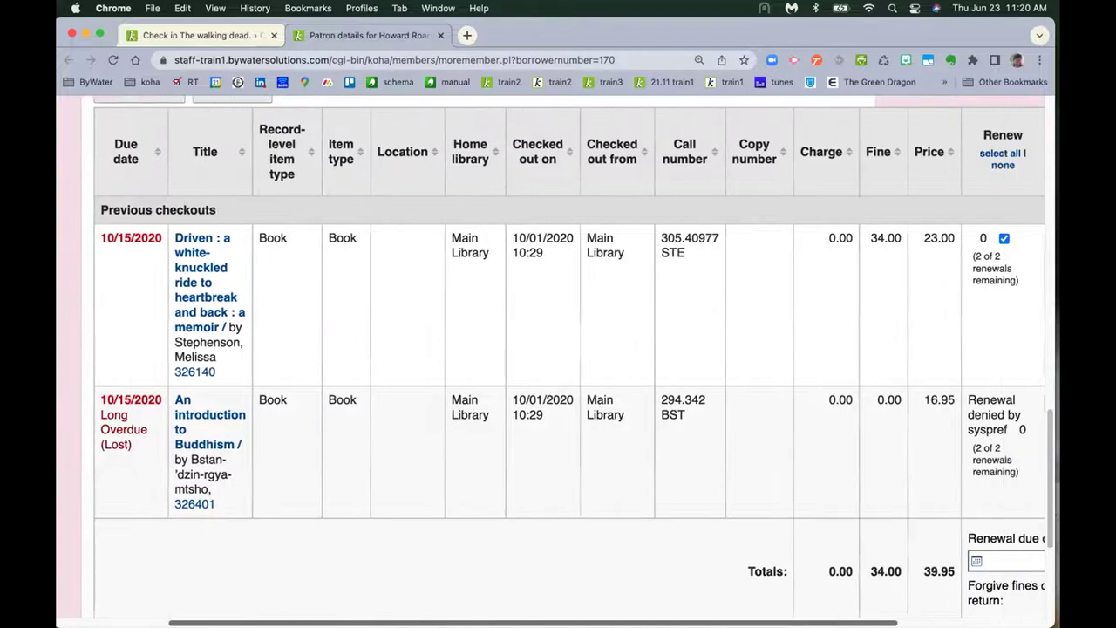
{"action": "left_click", "coordinate": [933, 237]}
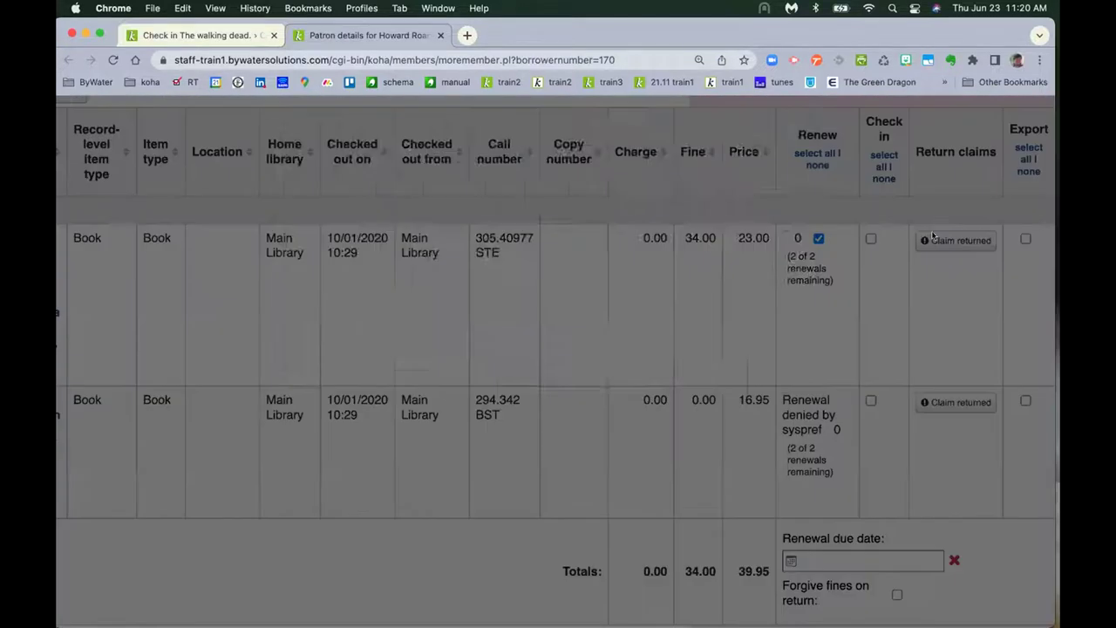
{"action": "left_click", "coordinate": [641, 344]}
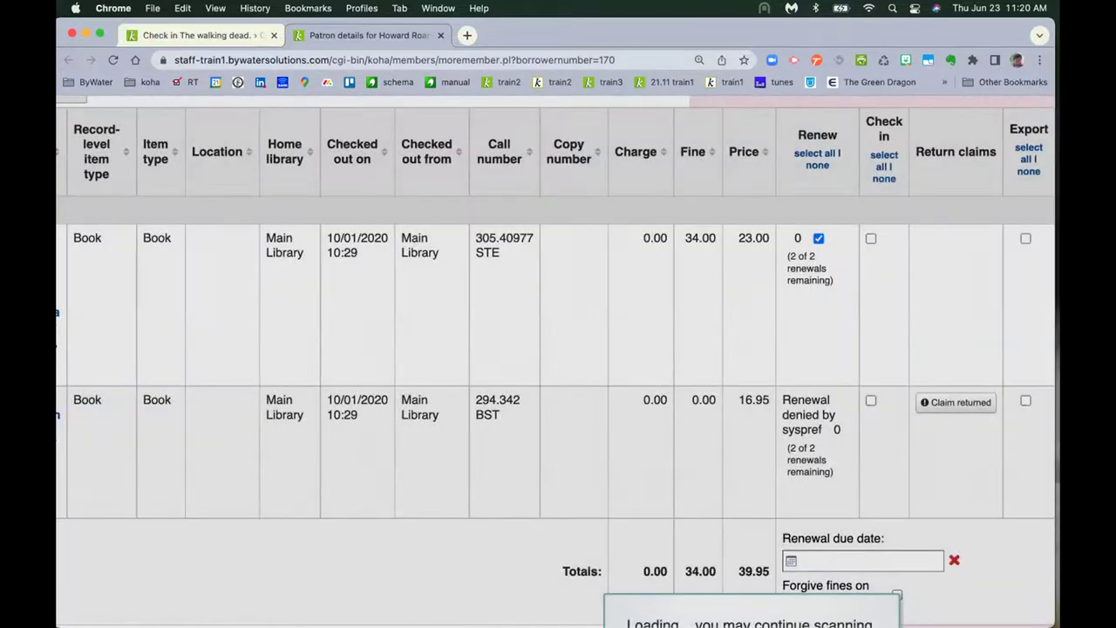
{"action": "scroll", "coordinate": [361, 601], "scroll_direction": "left", "scroll_amount": 8}
{"action": "scroll", "coordinate": [361, 600], "scroll_direction": "left", "scroll_amount": 3}
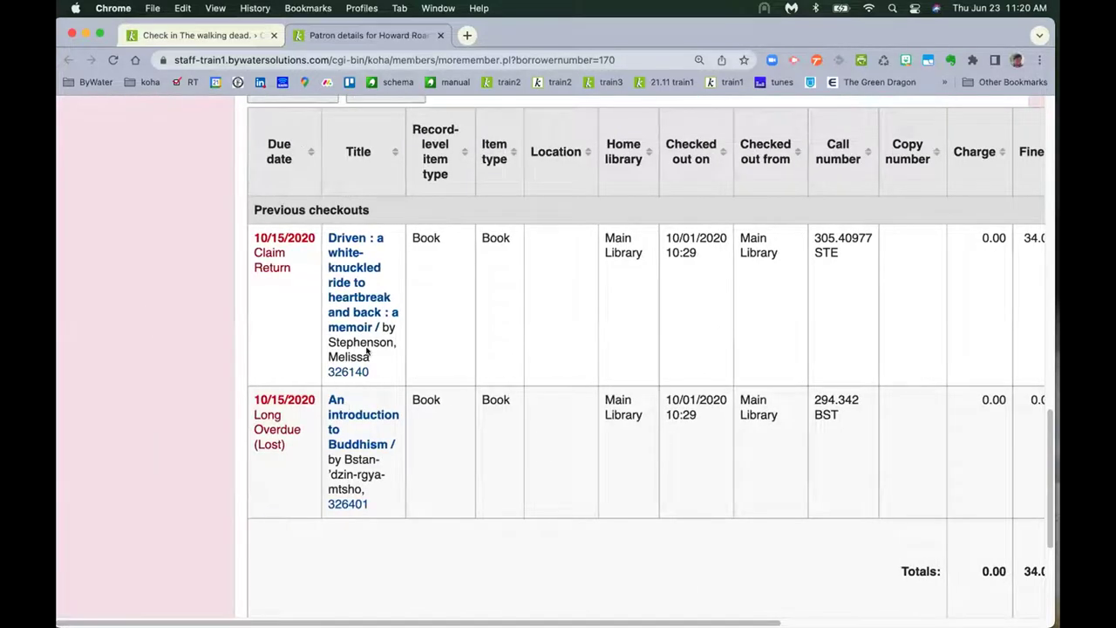
- Copy the barcode 326140 of the claimed item from the checkouts table and check the item in
{"action": "left_click_drag", "start_coordinate": [378, 371], "coordinate": [322, 374]}
{"action": "key", "text": "super+c"}
{"action": "scroll", "coordinate": [392, 288], "scroll_direction": "up", "scroll_amount": 10}
{"action": "left_click", "coordinate": [471, 199]}
{"action": "key", "text": "super+v"}
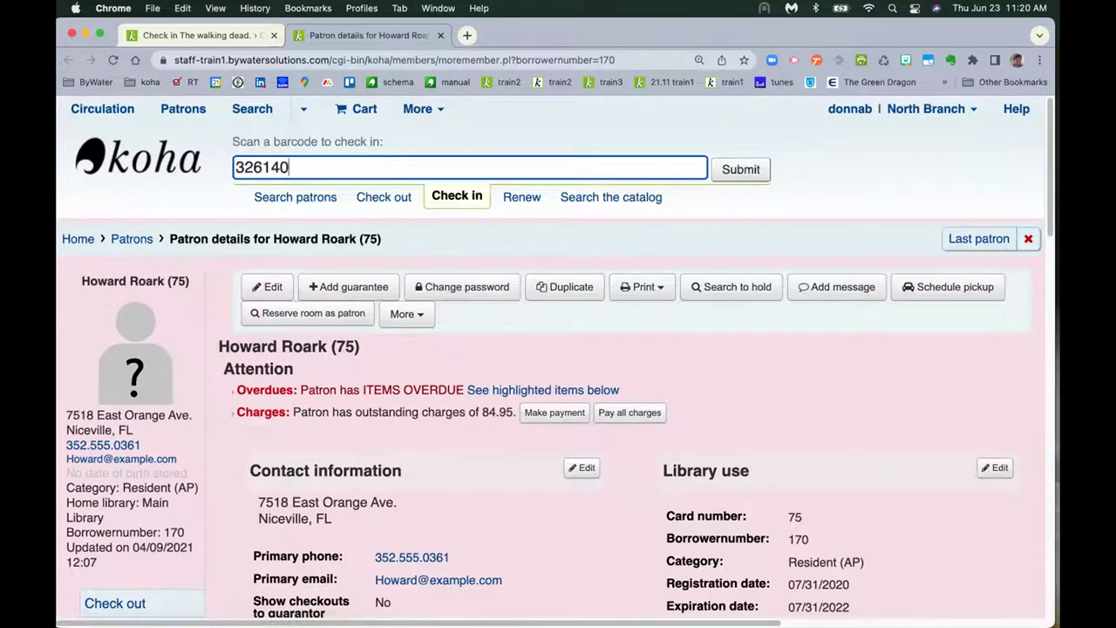
{"action": "key", "text": "Return"}
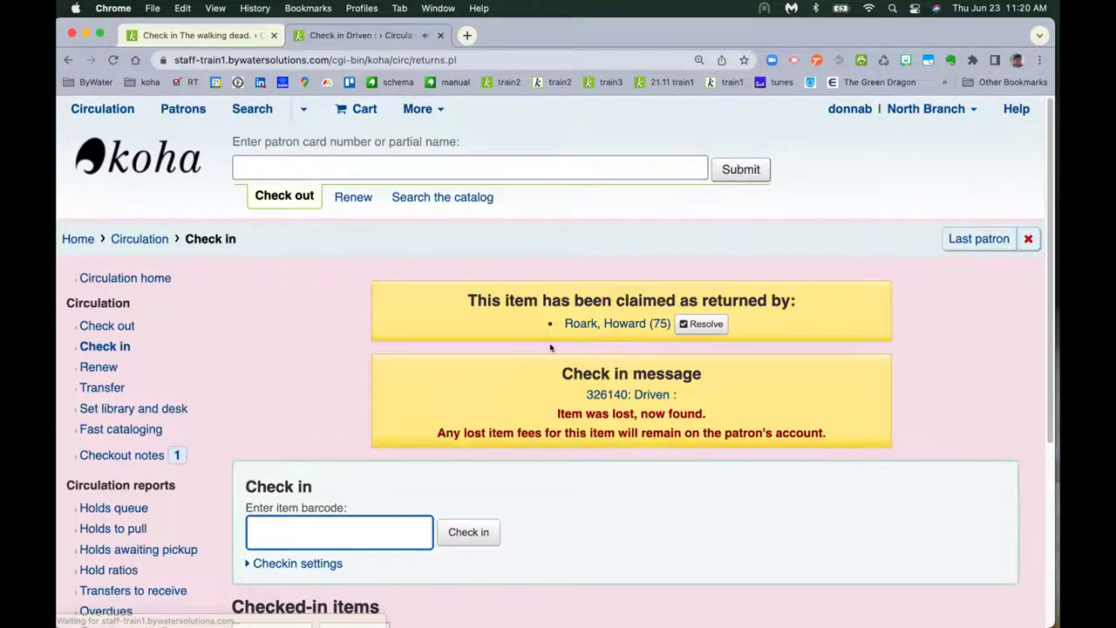
{"action": "scroll", "coordinate": [566, 432], "scroll_direction": "down", "scroll_amount": 4}
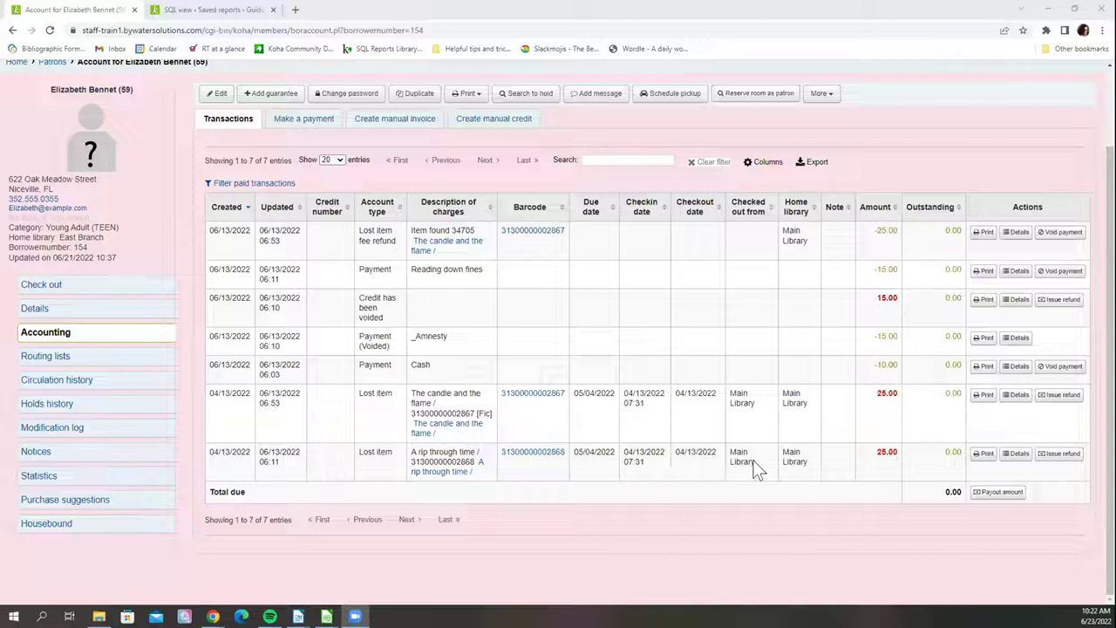
- Examine the debit details of the lost item charge for "A rip through time" and its related voided payment 137
{"action": "left_click", "coordinate": [1018, 454]}
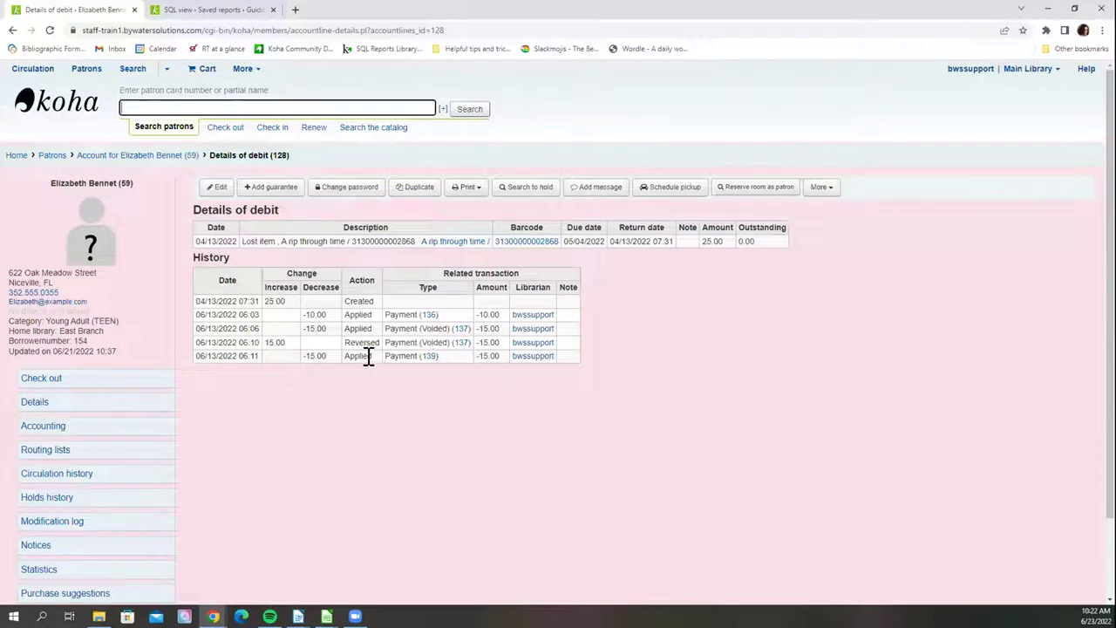
{"action": "left_click", "coordinate": [460, 343]}
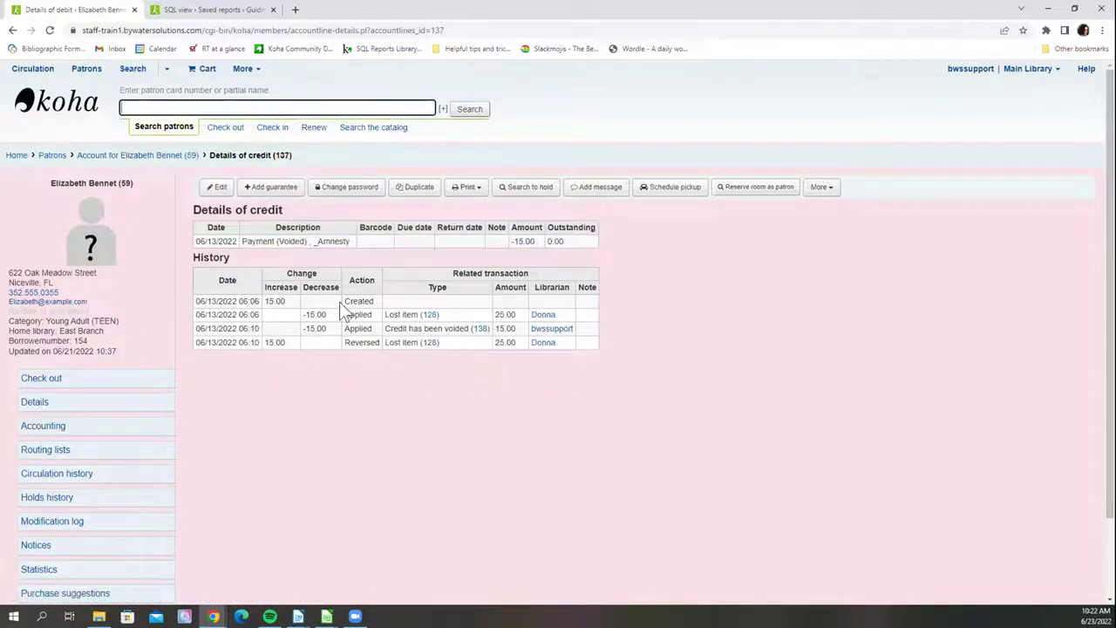
{"action": "left_click", "coordinate": [12, 29]}
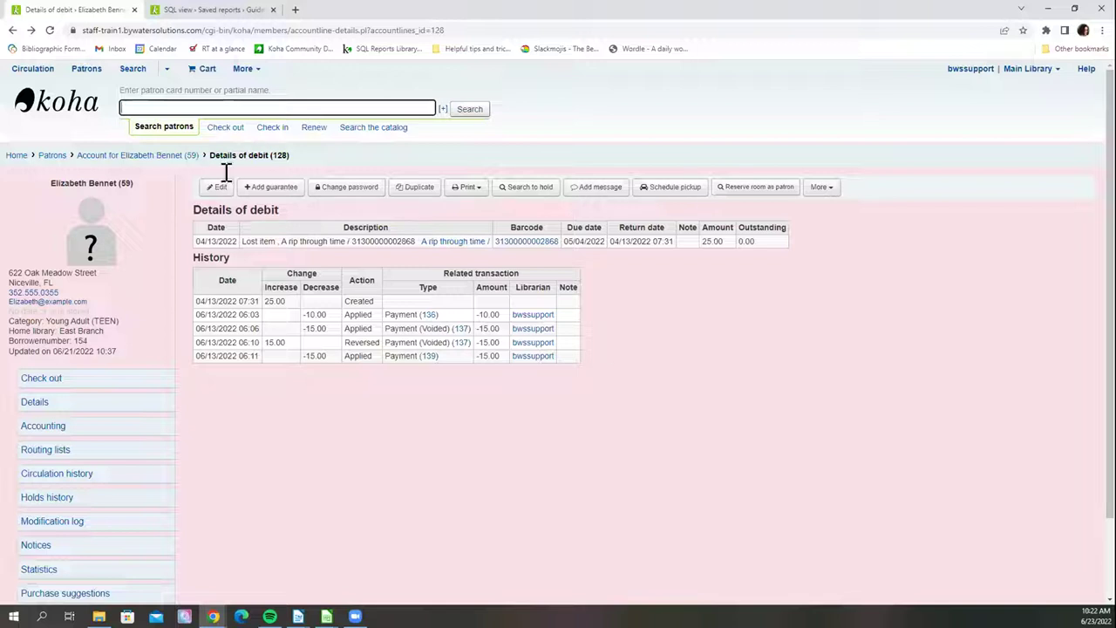
- View the SQL of the Cash register report and highlight the condition ao.type='APPLY'
{"action": "left_click", "coordinate": [199, 12]}
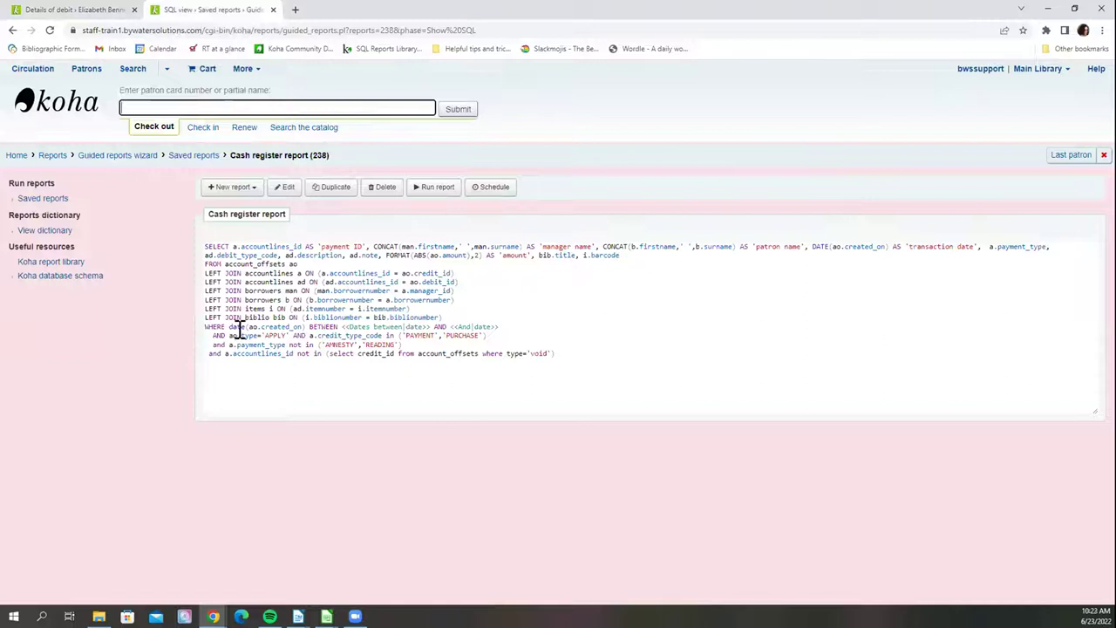
{"action": "left_click_drag", "start_coordinate": [229, 334], "coordinate": [286, 336]}
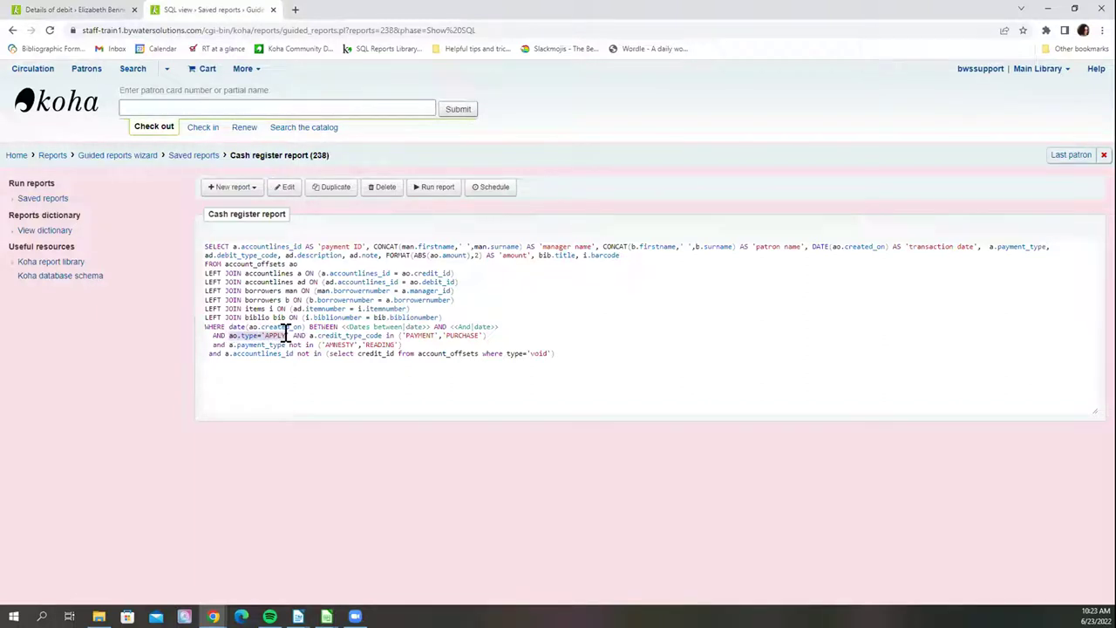
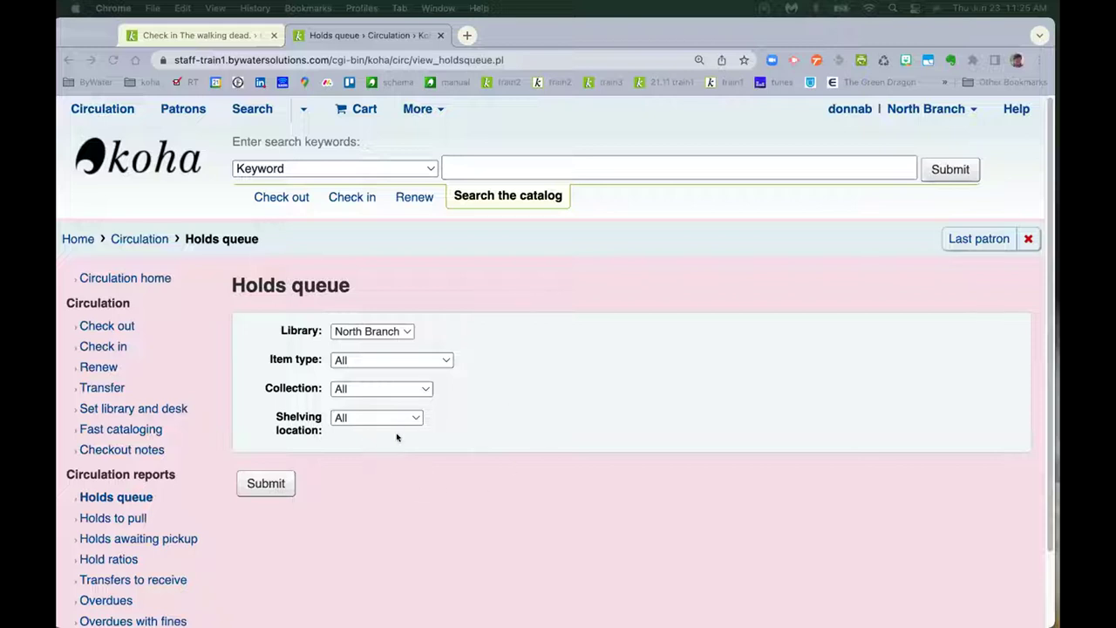
- Run the holds queue for North Branch limited to the Fiction collection and review the results
{"action": "left_click", "coordinate": [355, 389]}
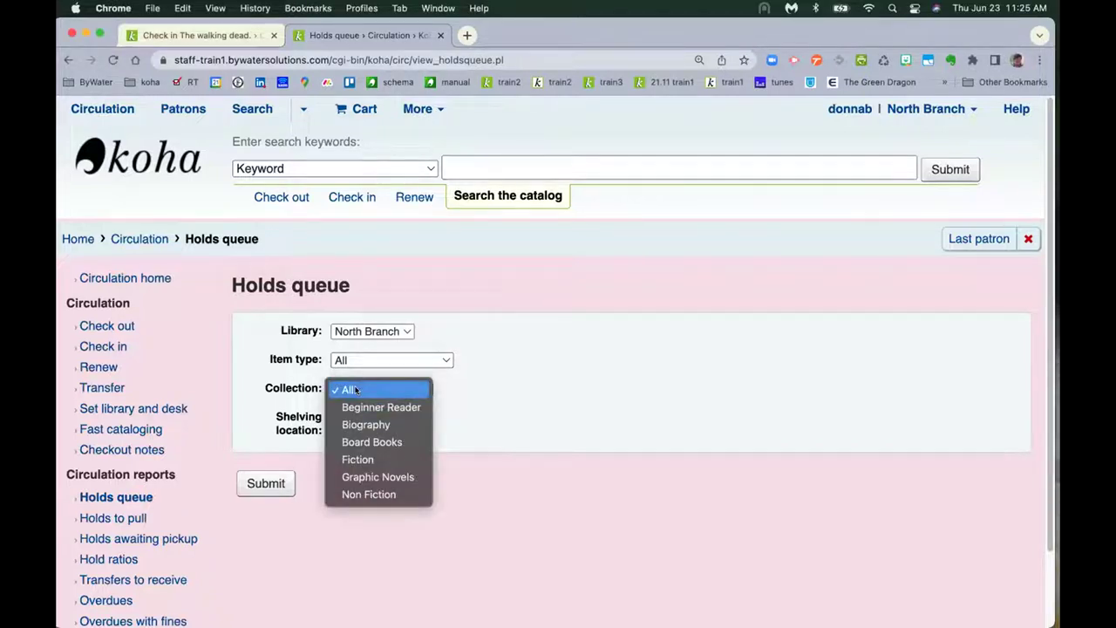
{"action": "left_click", "coordinate": [360, 460]}
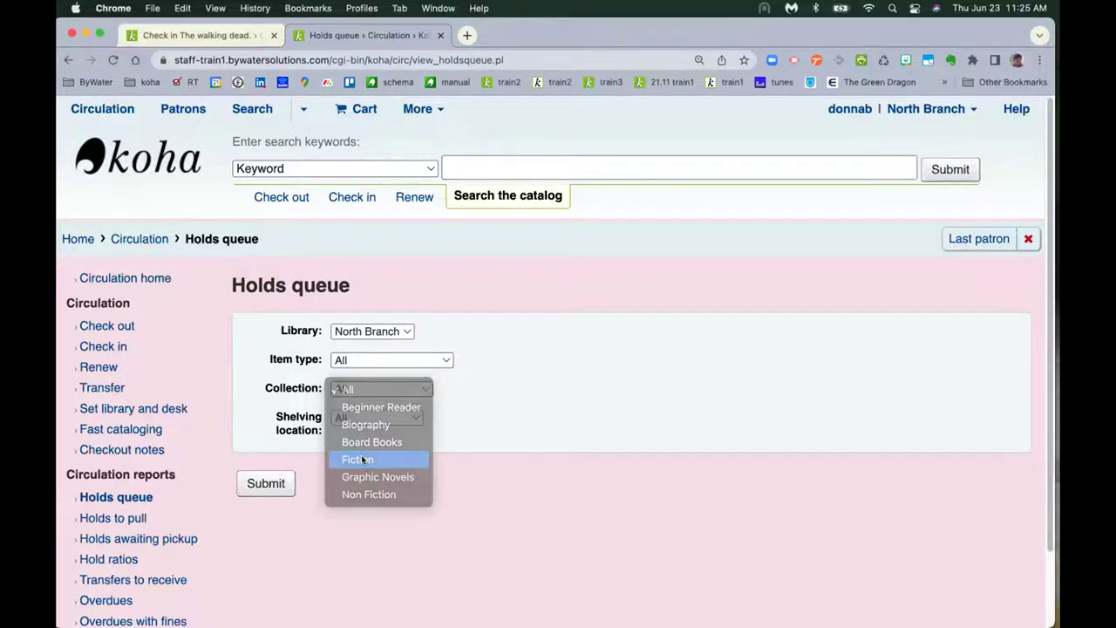
{"action": "left_click", "coordinate": [265, 483]}
{"action": "scroll", "coordinate": [264, 480], "scroll_direction": "down", "scroll_amount": 2}
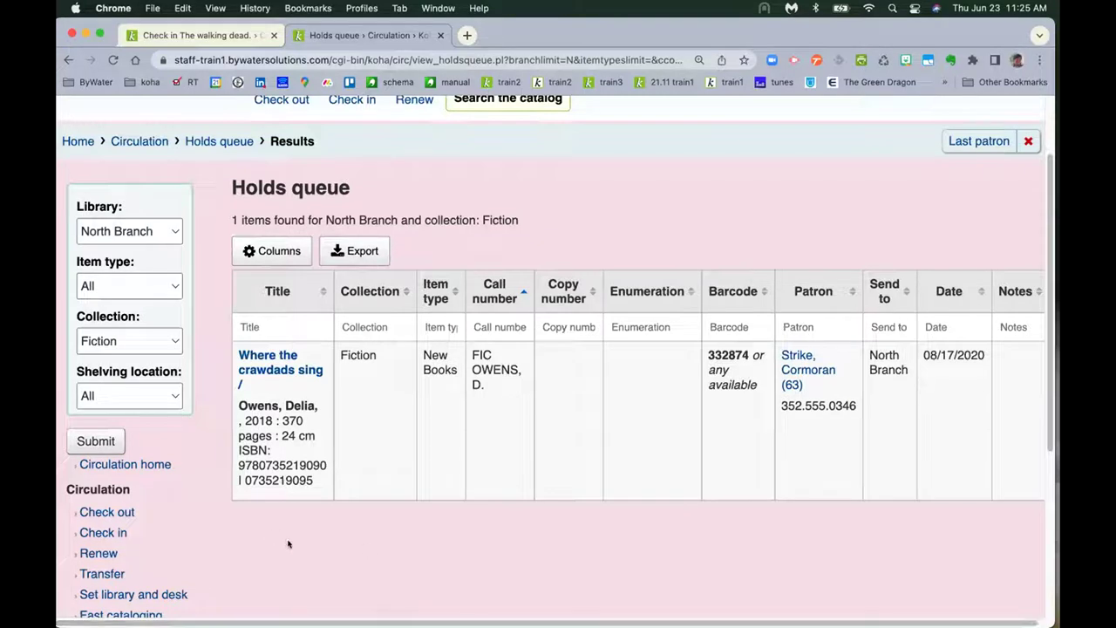
{"action": "scroll", "coordinate": [348, 436], "scroll_direction": "up", "scroll_amount": 2}
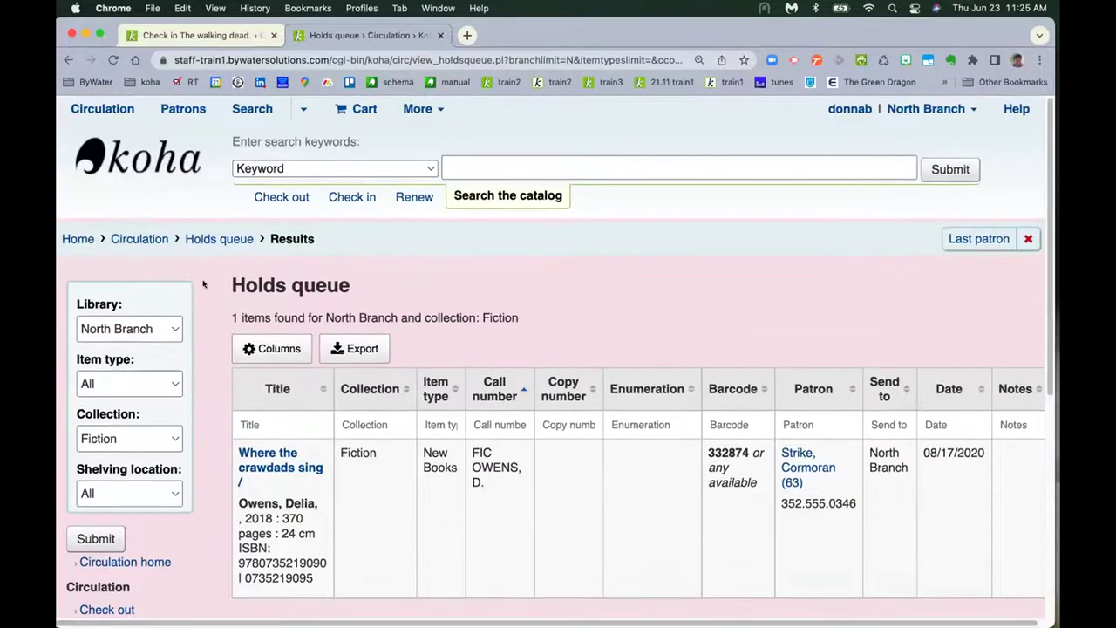
- Return to the holds queue filters, run them for Main Library with the Fiction collection, and review the listed items
{"action": "left_click", "coordinate": [224, 237]}
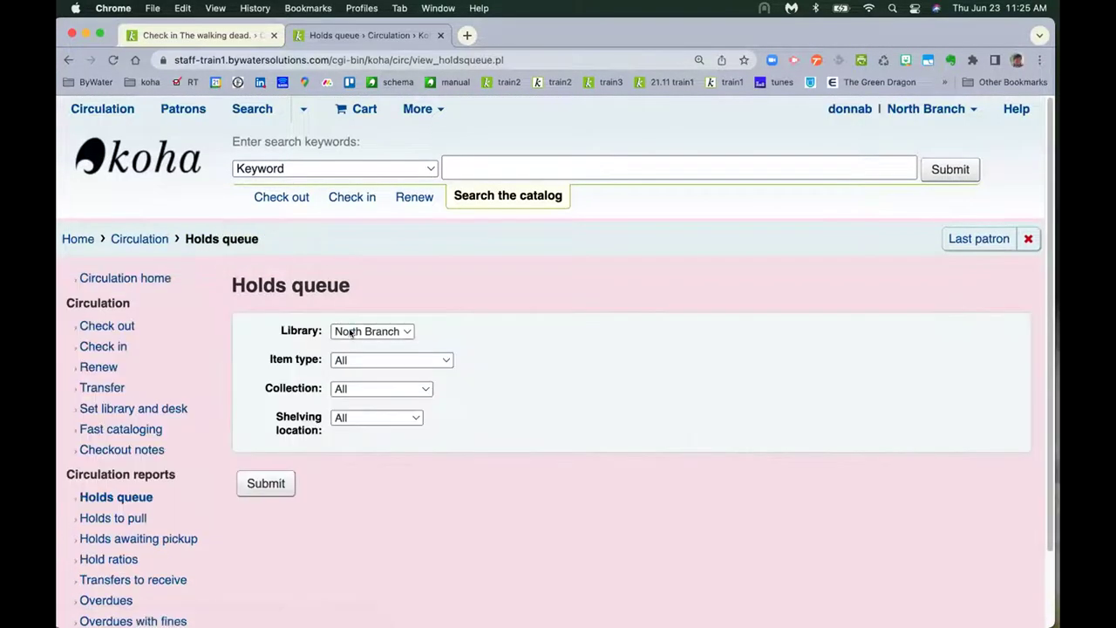
{"action": "left_click", "coordinate": [350, 332]}
{"action": "left_click", "coordinate": [360, 315]}
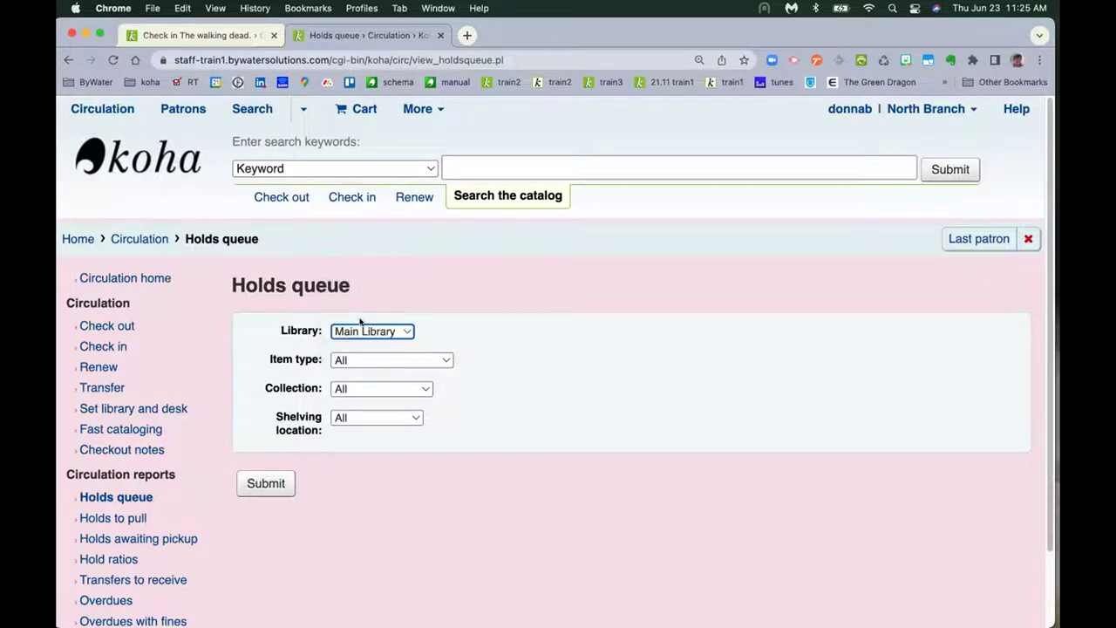
{"action": "left_click", "coordinate": [364, 388]}
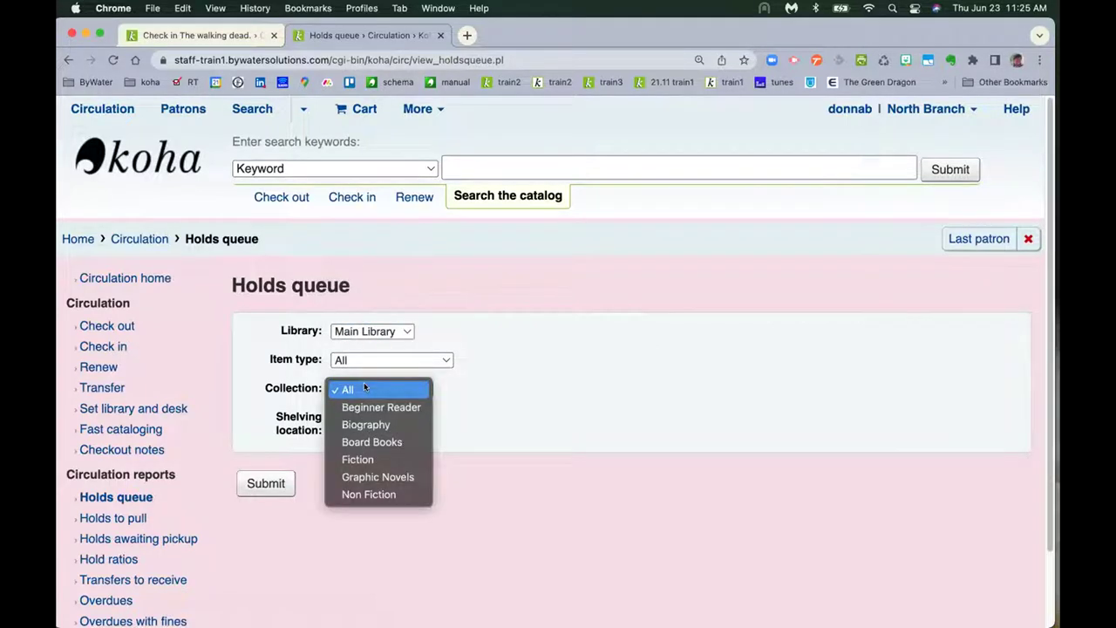
{"action": "left_click", "coordinate": [357, 460]}
{"action": "left_click", "coordinate": [250, 483]}
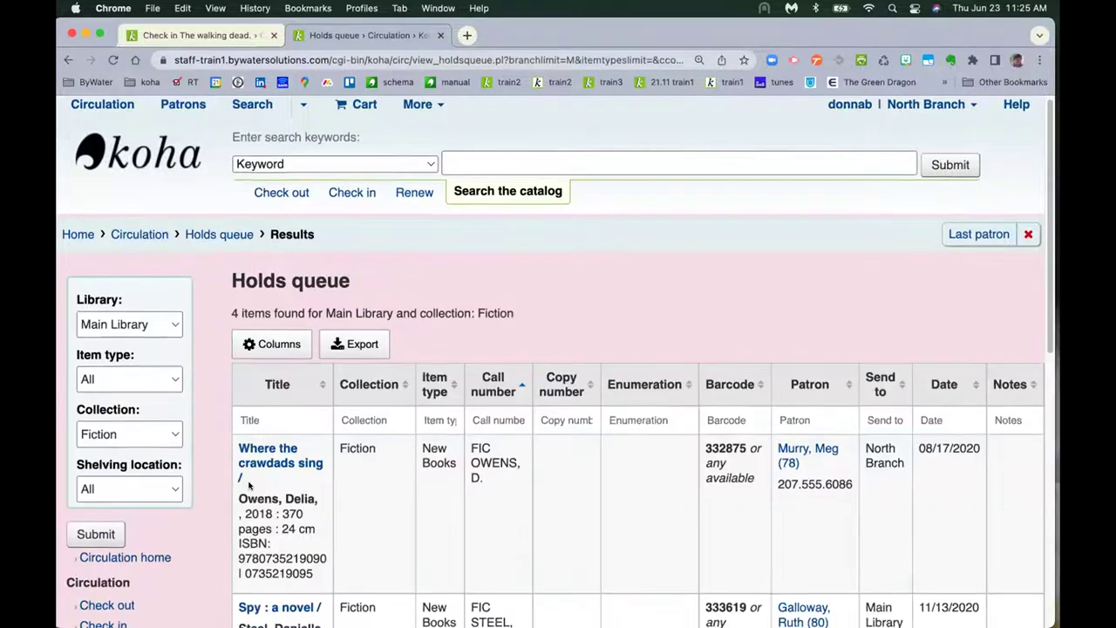
{"action": "scroll", "coordinate": [249, 485], "scroll_direction": "down", "scroll_amount": 5}
{"action": "scroll", "coordinate": [248, 484], "scroll_direction": "down", "scroll_amount": 5}
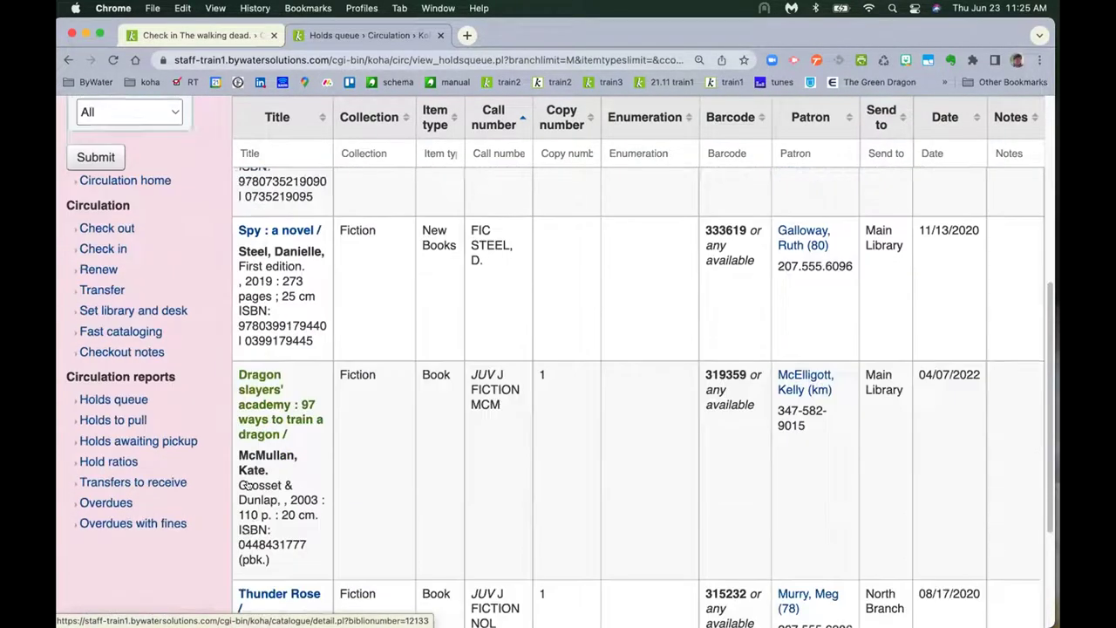
{"action": "scroll", "coordinate": [248, 484], "scroll_direction": "up", "scroll_amount": 4}
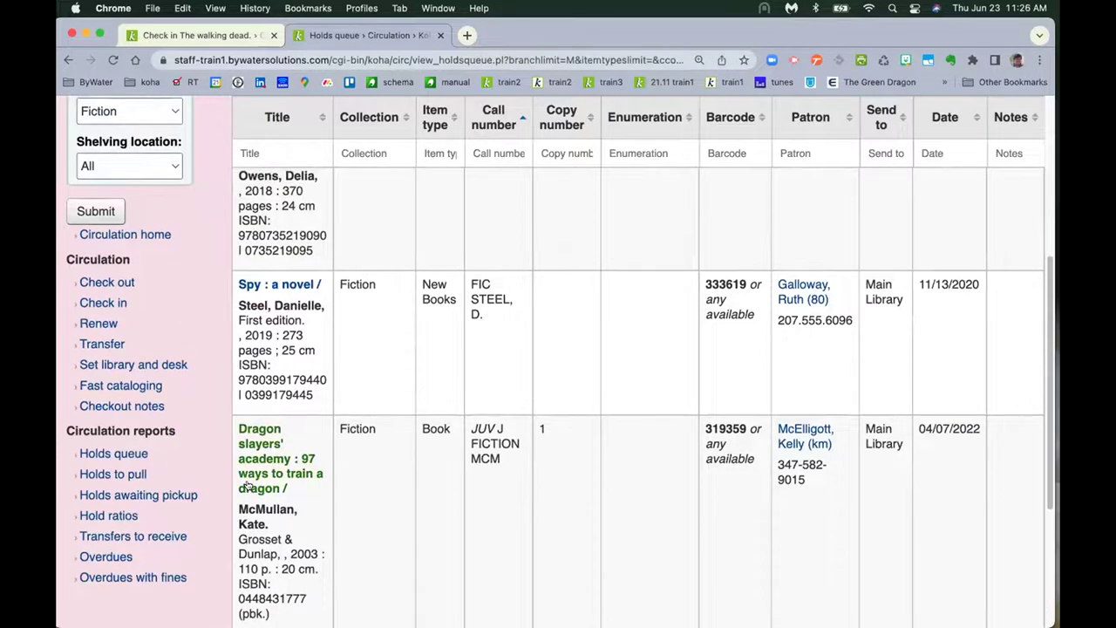
{"action": "scroll", "coordinate": [248, 482], "scroll_direction": "up", "scroll_amount": 8}
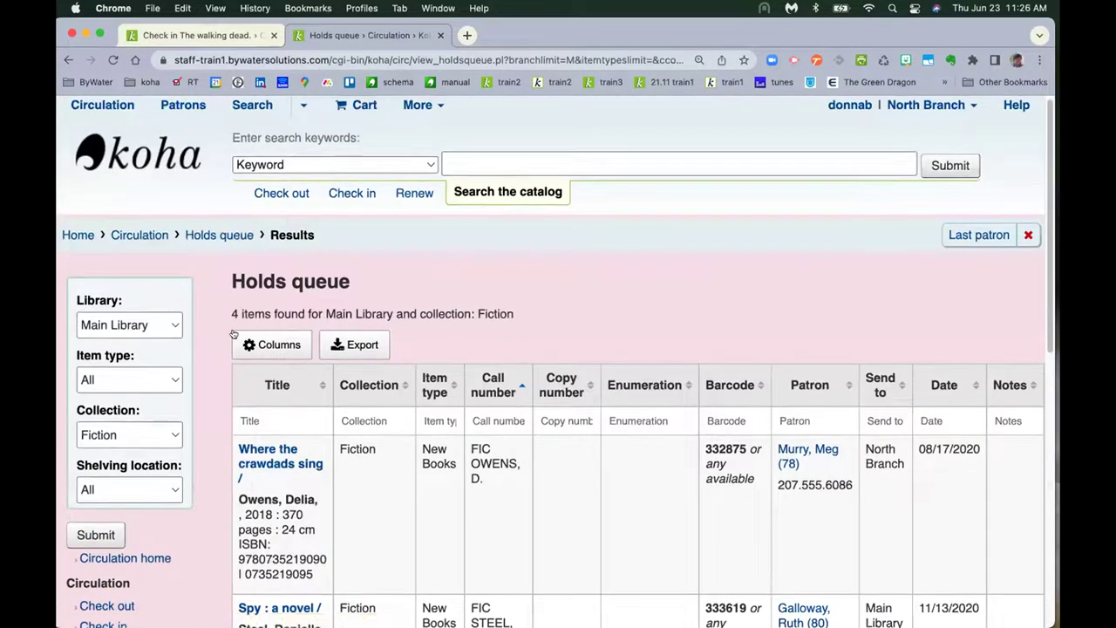
- Reopen the holds queue filters, set the library to Main Library, and look at the item type options
{"action": "left_click", "coordinate": [207, 234]}
{"action": "left_click", "coordinate": [376, 330]}
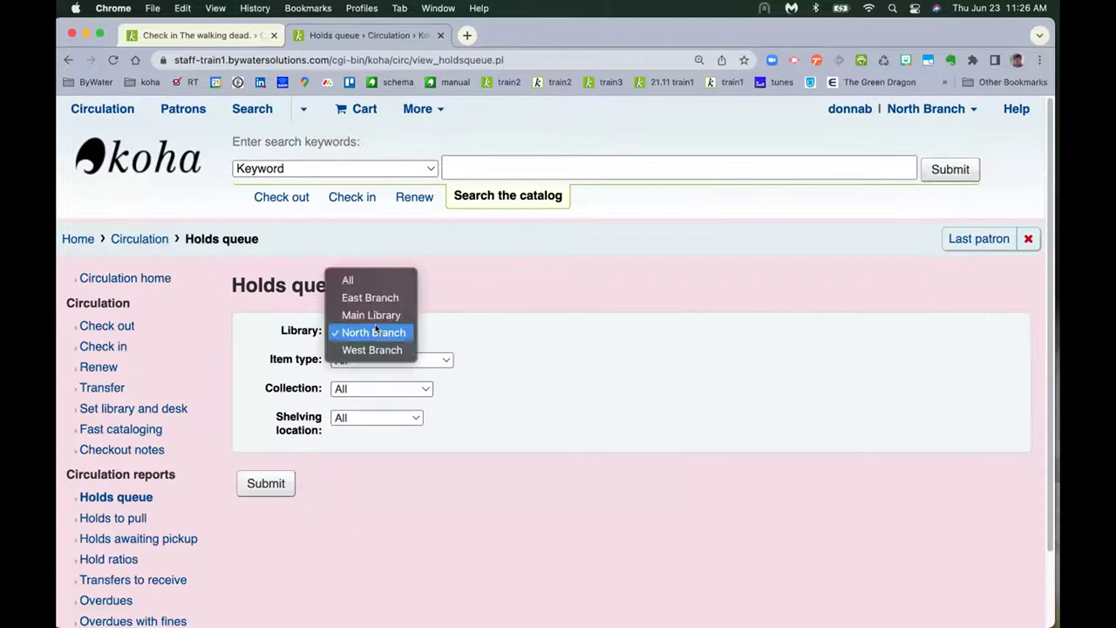
{"action": "left_click", "coordinate": [355, 386]}
{"action": "left_click", "coordinate": [357, 360]}
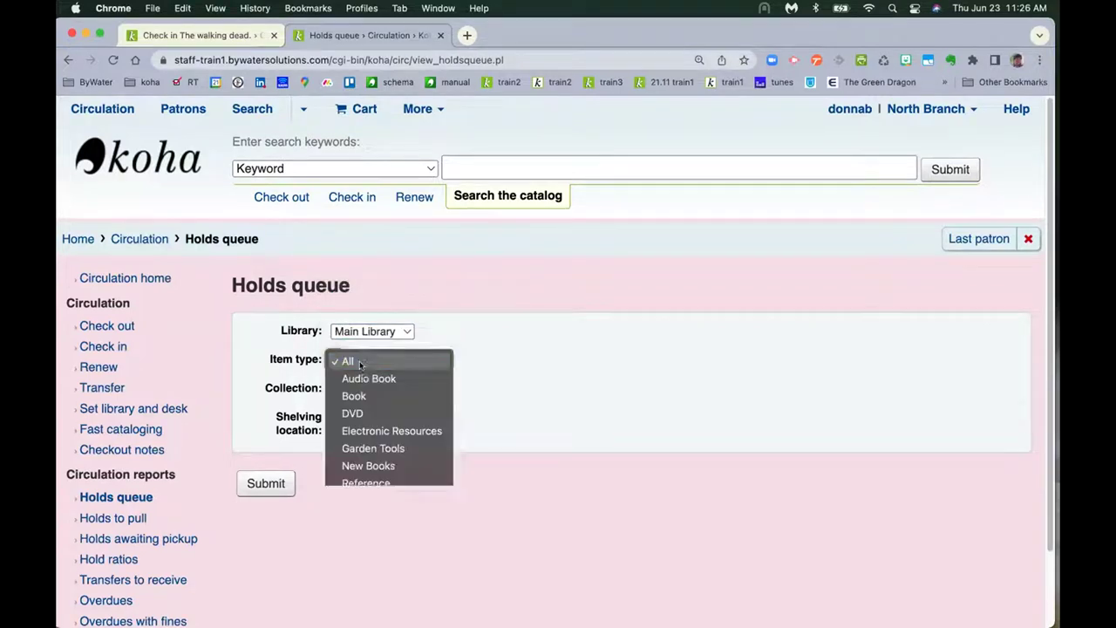
{"action": "left_click", "coordinate": [542, 407]}
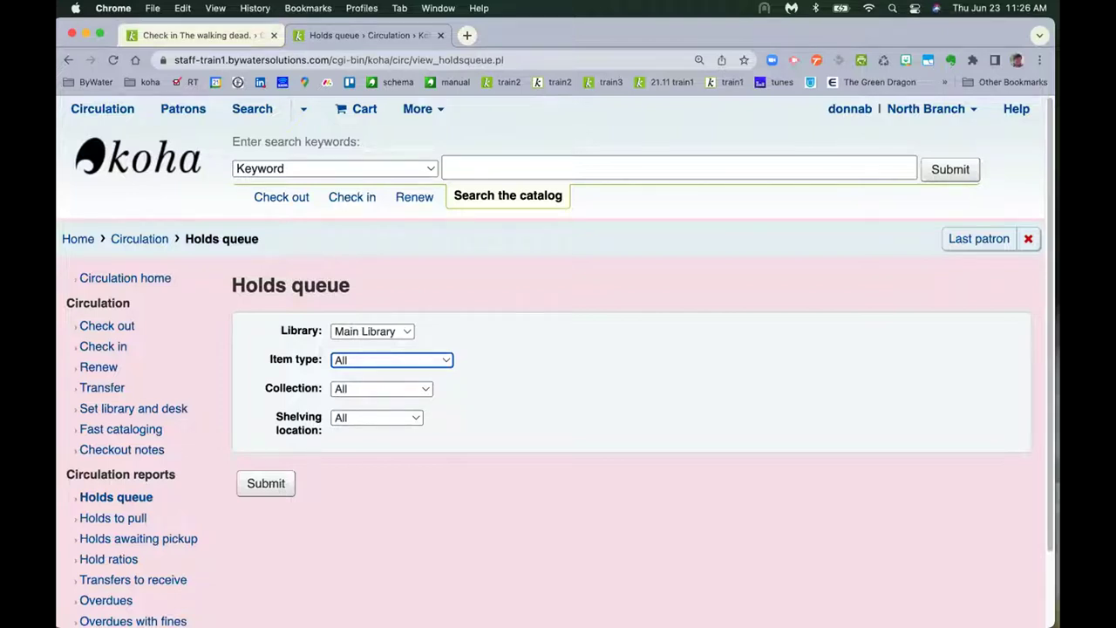
- From the staff home page, search the catalog for "madness crowds" and open the record "The madness of crowds" by Louise Penny
{"action": "left_click", "coordinate": [123, 159]}
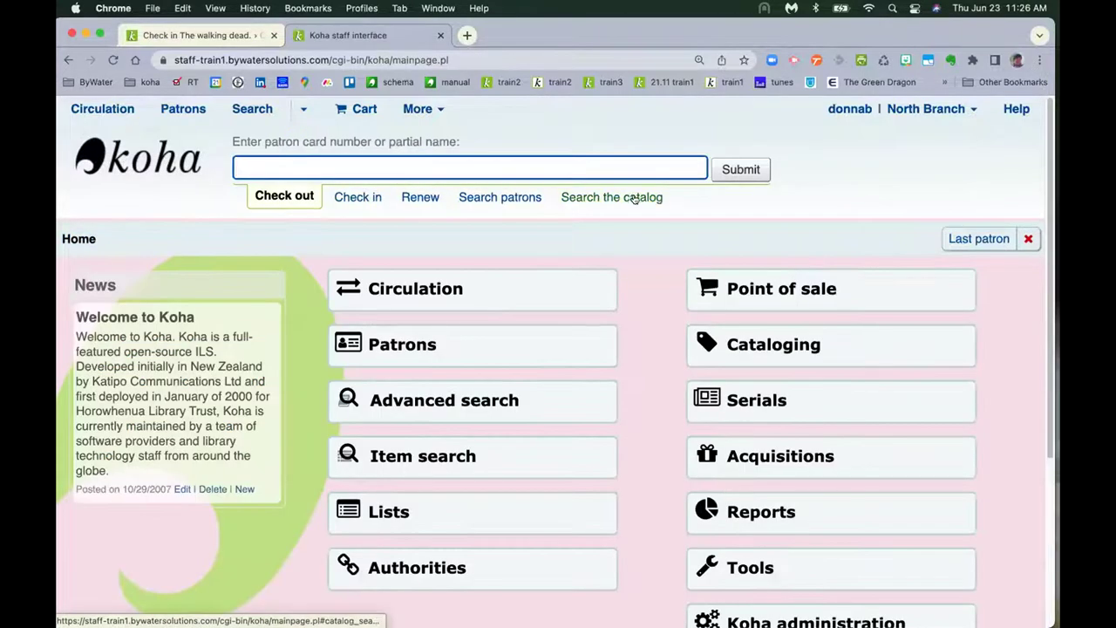
{"action": "left_click", "coordinate": [611, 194]}
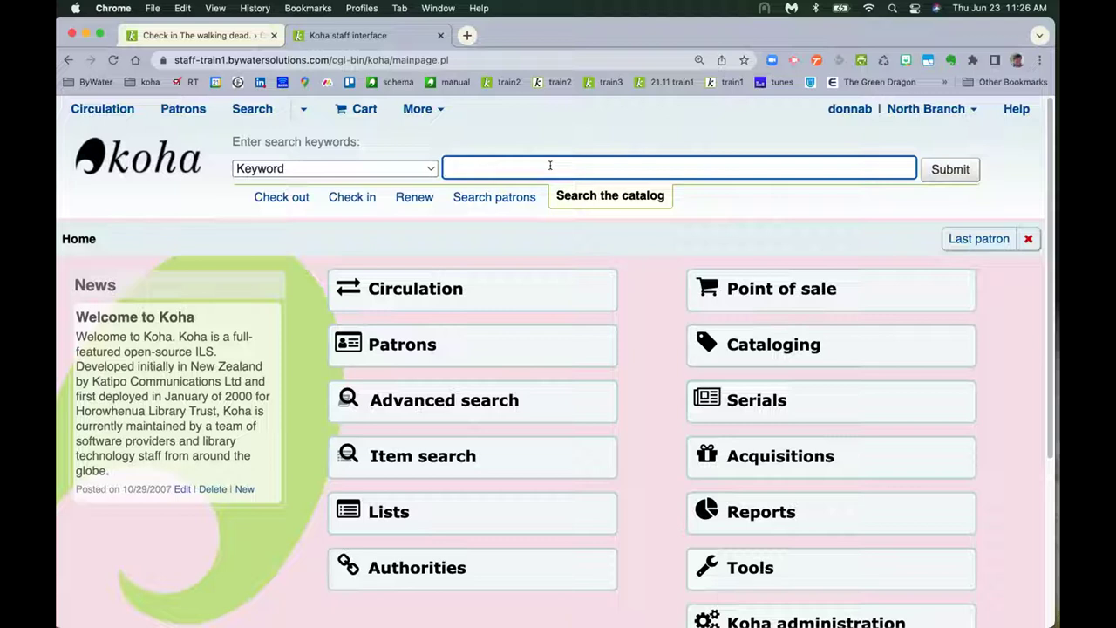
{"action": "type", "text": "madness cr"}
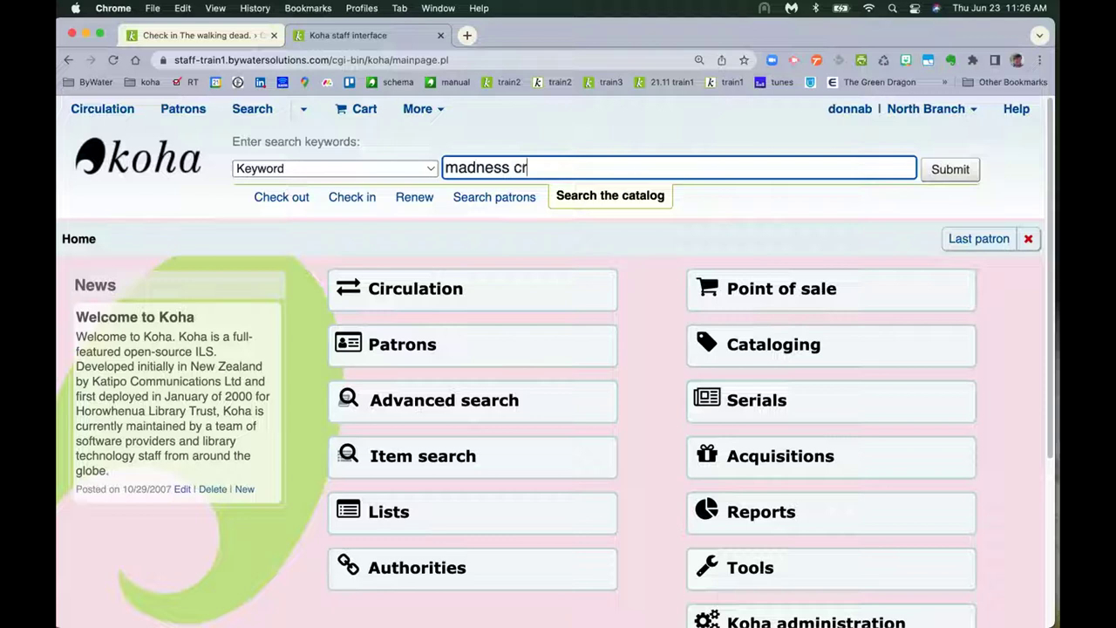
{"action": "type", "text": "owds"}
{"action": "key", "text": "Return"}
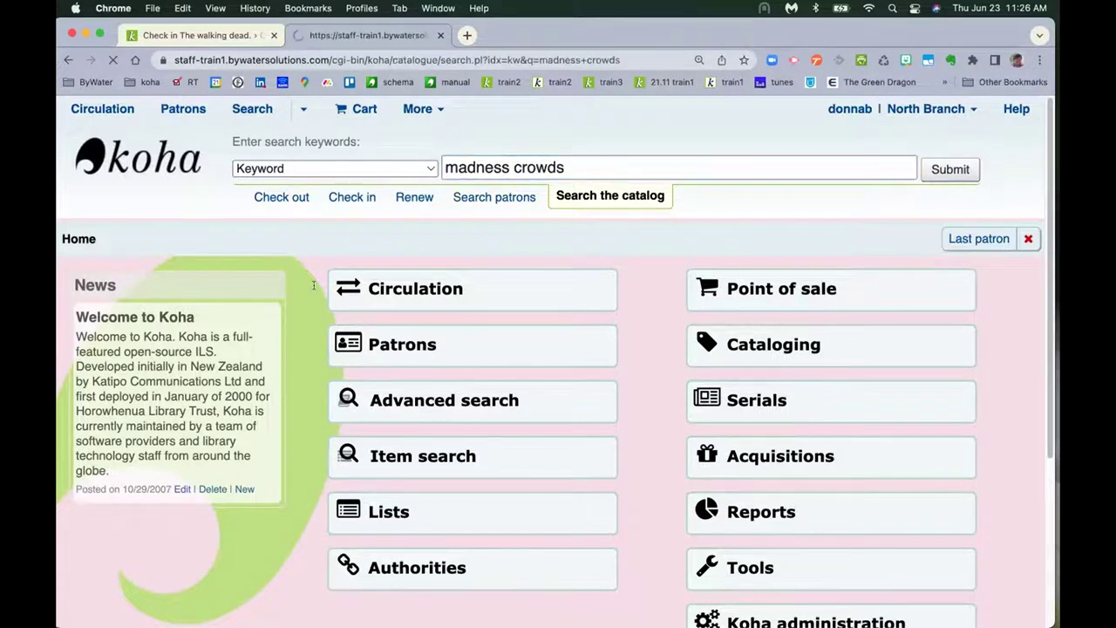
{"action": "scroll", "coordinate": [454, 305], "scroll_direction": "down", "scroll_amount": 2}
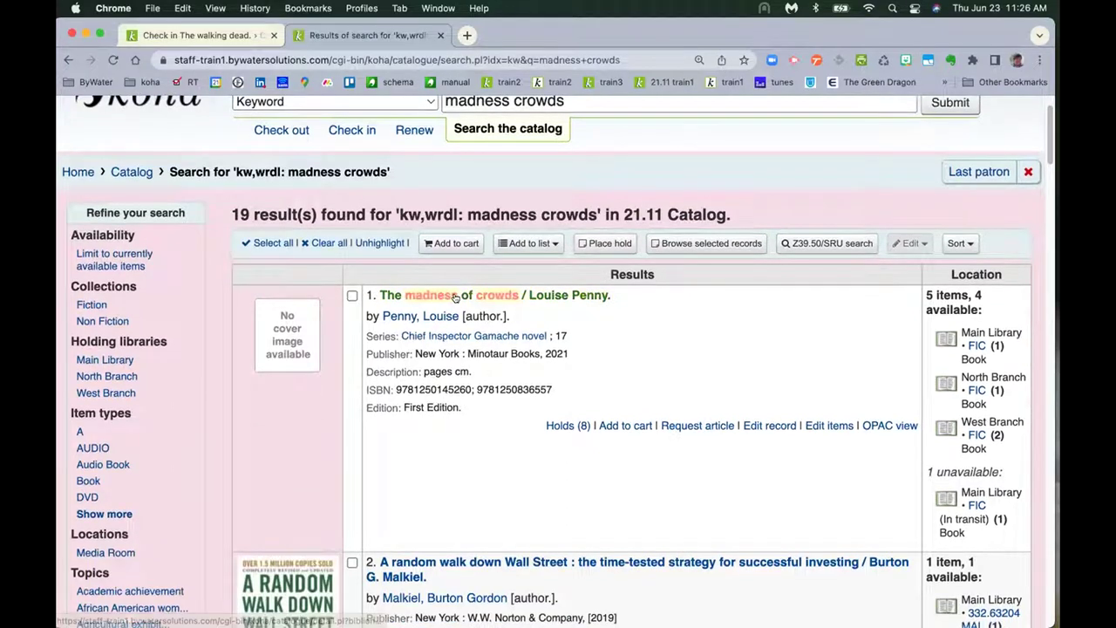
{"action": "left_click", "coordinate": [454, 298]}
- Open the holds of "The madness of crowds" and review the existing holds with their priorities and pickup libraries
{"action": "scroll", "coordinate": [122, 243], "scroll_direction": "down", "scroll_amount": 5}
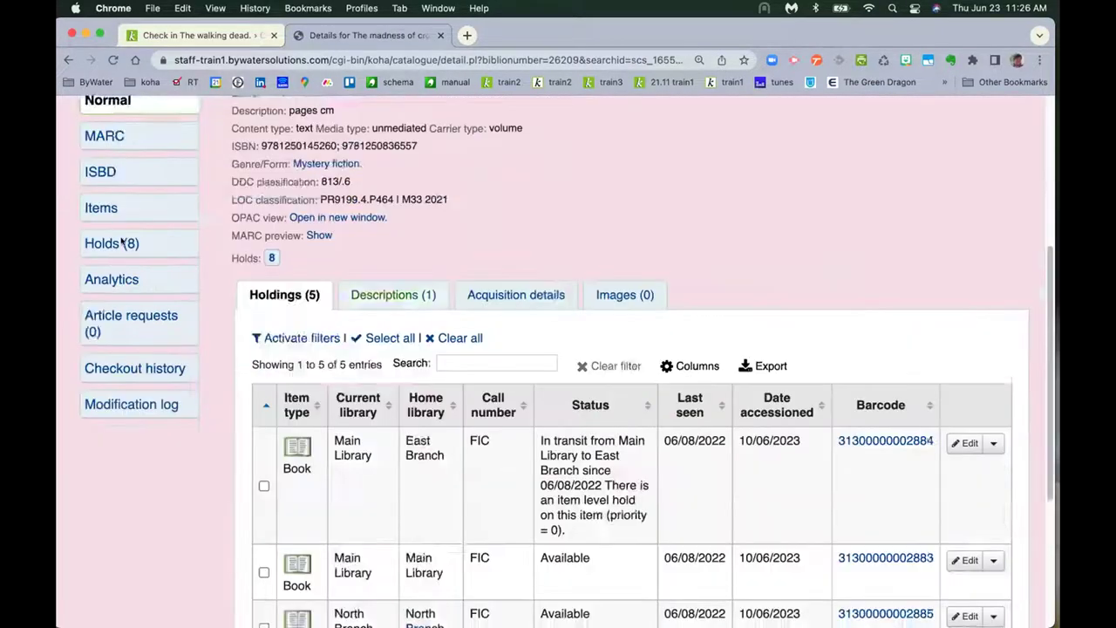
{"action": "scroll", "coordinate": [122, 243], "scroll_direction": "down", "scroll_amount": 2}
{"action": "left_click", "coordinate": [133, 139]}
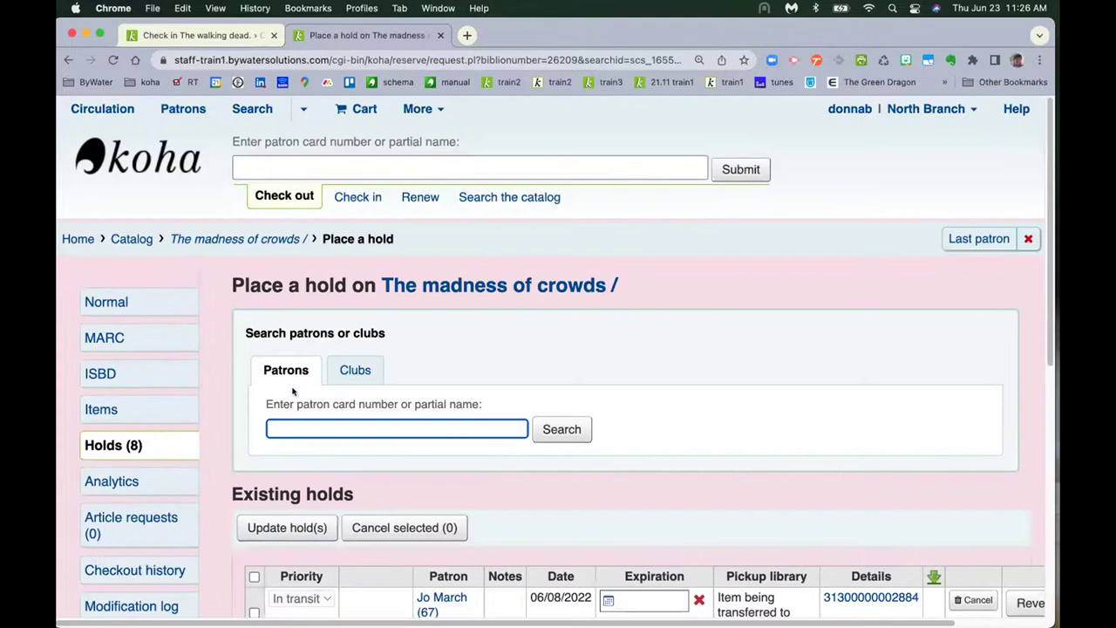
{"action": "scroll", "coordinate": [293, 391], "scroll_direction": "down", "scroll_amount": 10}
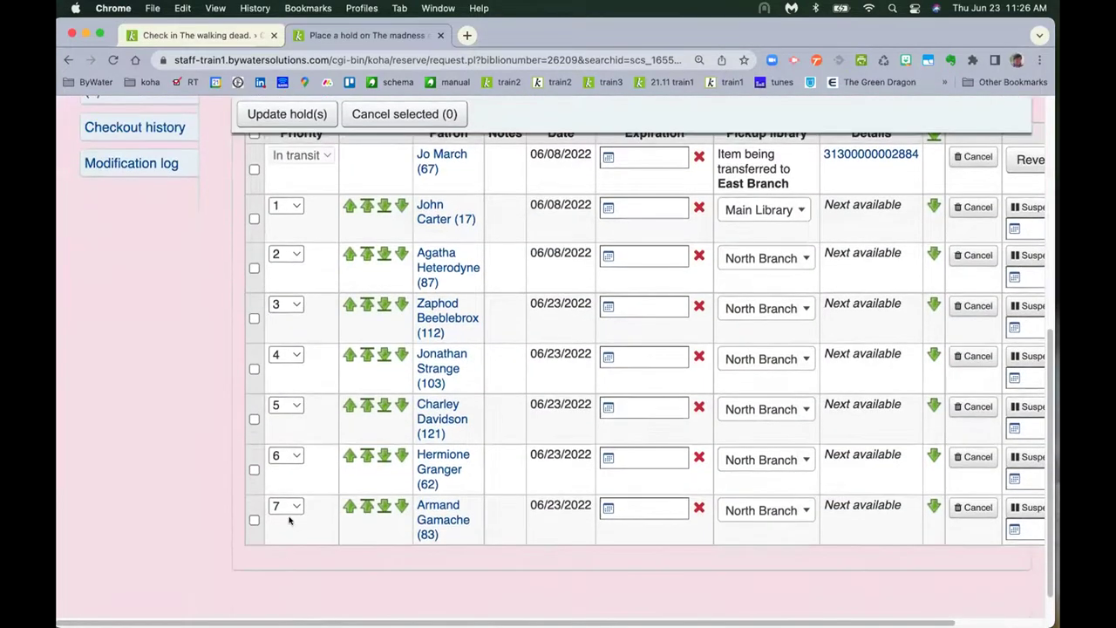
{"action": "scroll", "coordinate": [290, 520], "scroll_direction": "up", "scroll_amount": 5}
{"action": "scroll", "coordinate": [377, 217], "scroll_direction": "down", "scroll_amount": 2}
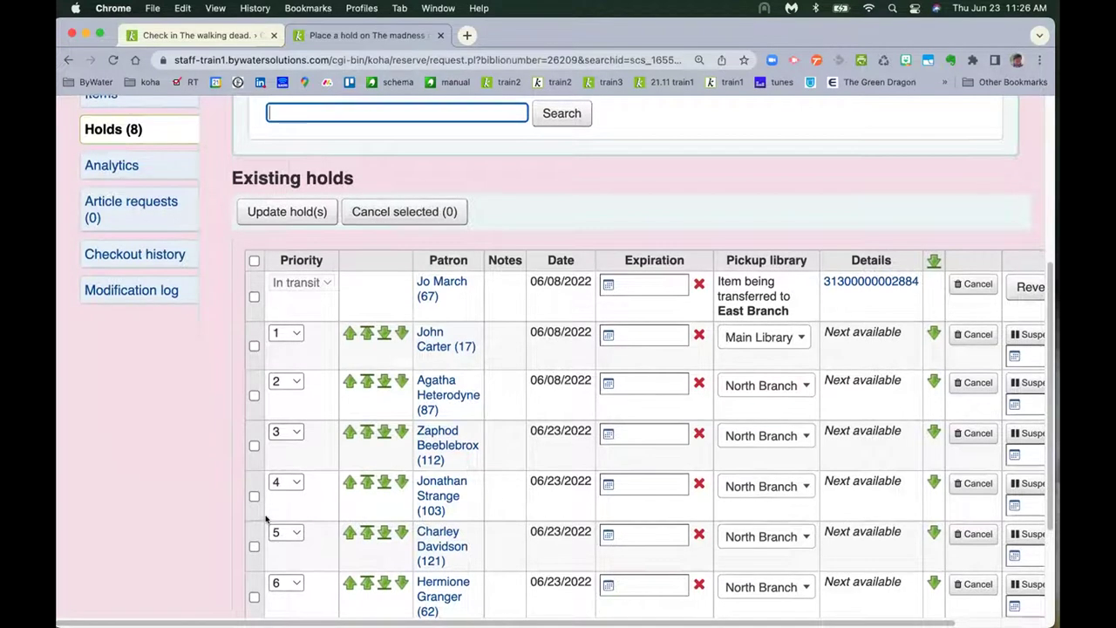
{"action": "scroll", "coordinate": [266, 515], "scroll_direction": "down", "scroll_amount": 3}
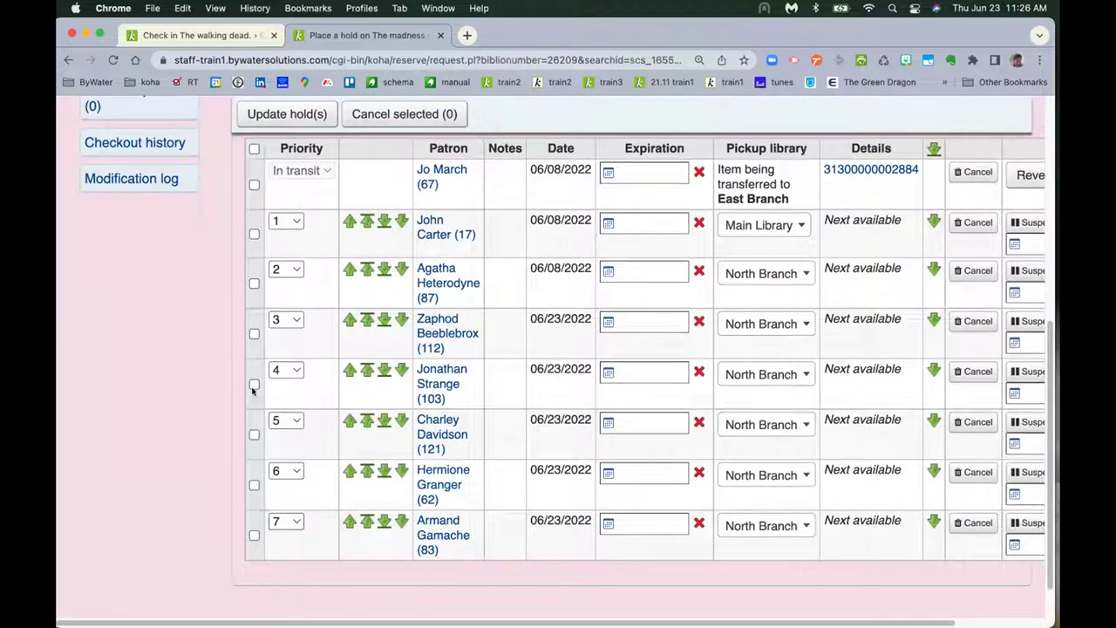
- Select the existing holds with priorities 2, 3 and 4 and cancel them together, confirming the cancellation
{"action": "left_click", "coordinate": [254, 282]}
{"action": "left_click", "coordinate": [253, 335]}
{"action": "left_click", "coordinate": [254, 385]}
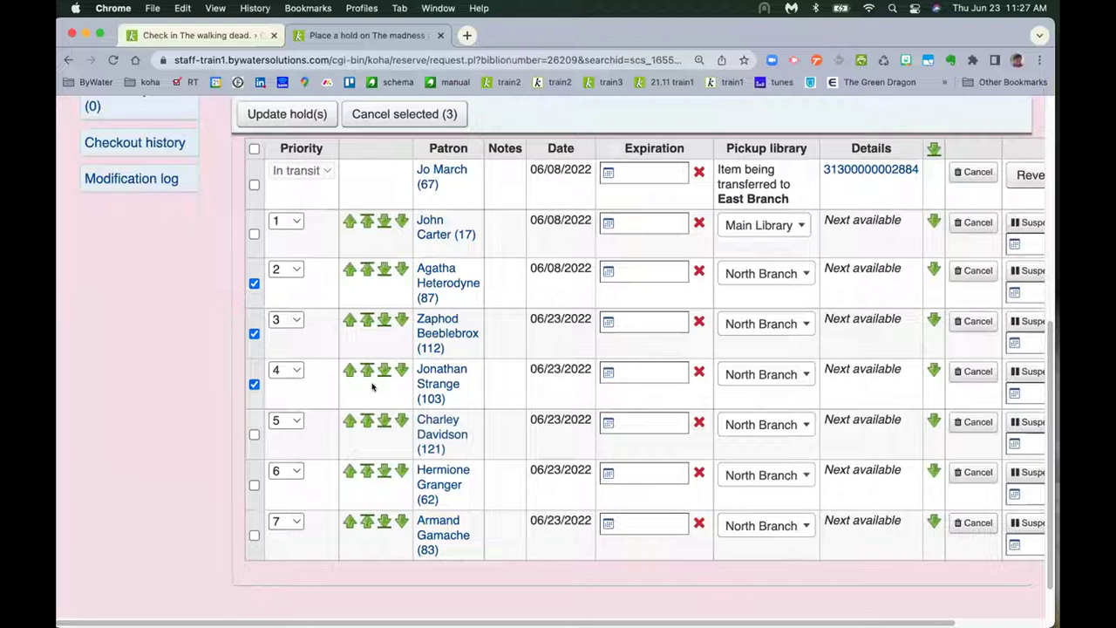
{"action": "scroll", "coordinate": [361, 399], "scroll_direction": "up", "scroll_amount": 1}
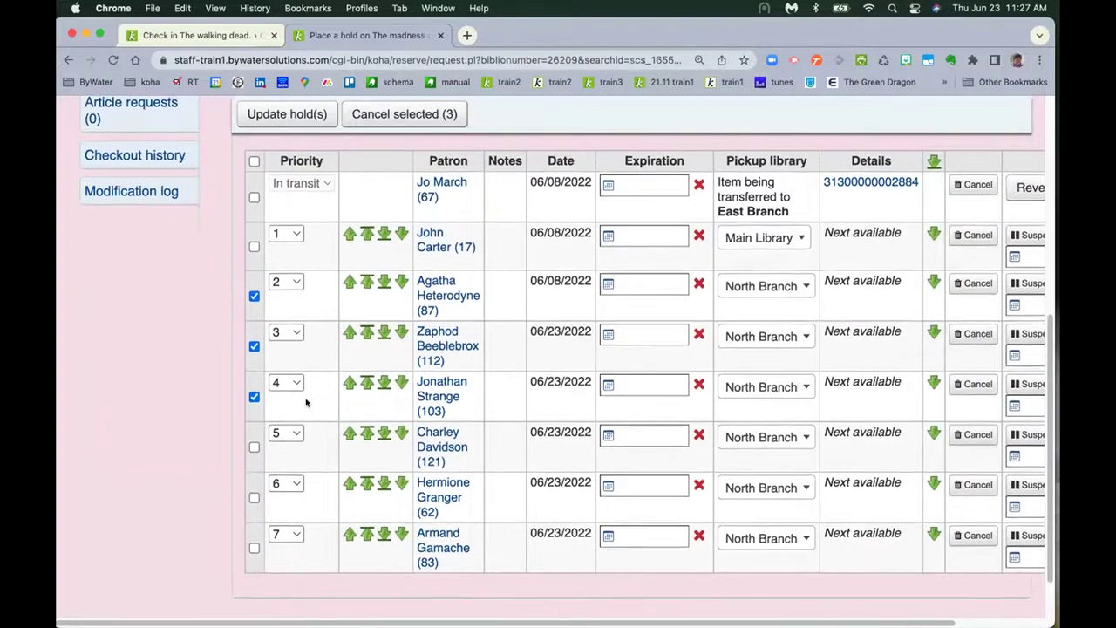
{"action": "scroll", "coordinate": [306, 402], "scroll_direction": "up", "scroll_amount": 3}
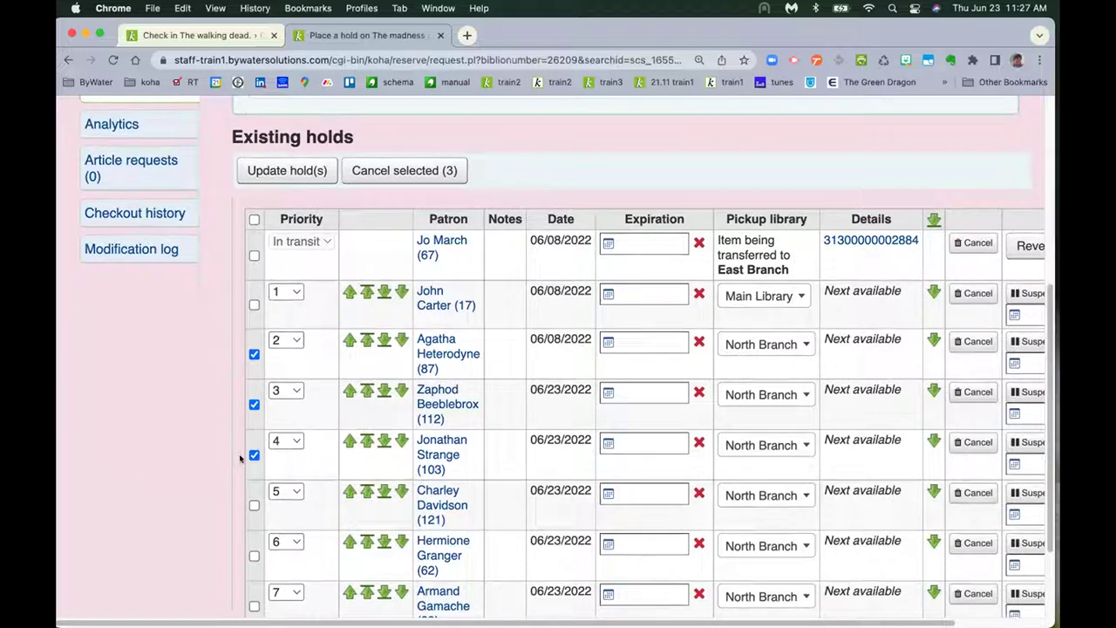
{"action": "left_click", "coordinate": [414, 171]}
{"action": "left_click", "coordinate": [665, 256]}
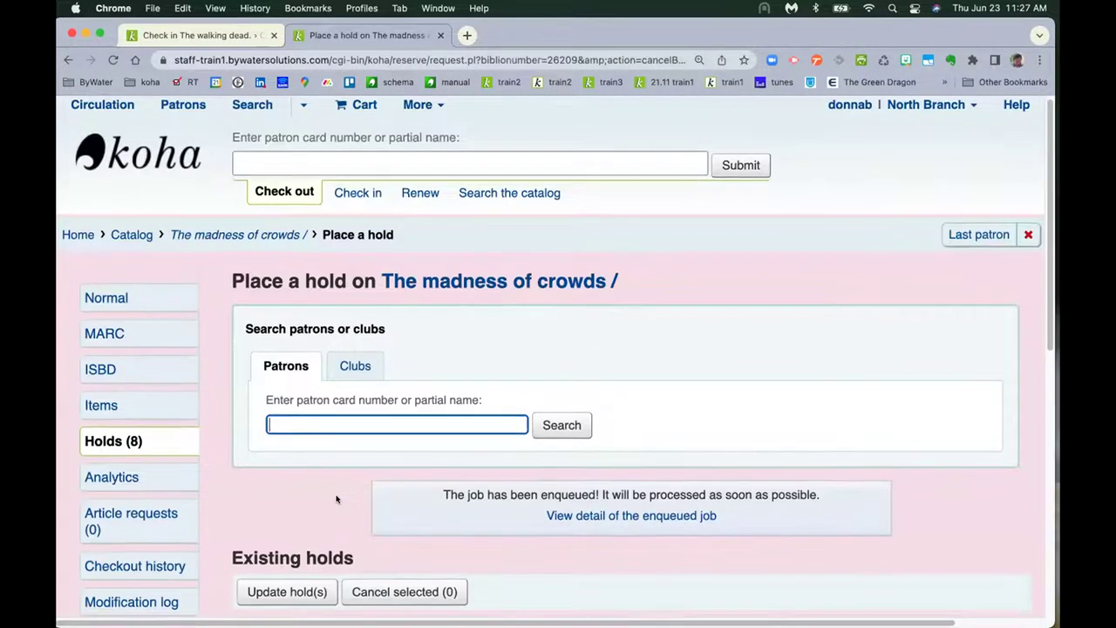
- Check the existing holds table and the enqueued job notice for the bulk hold cancellation
{"action": "scroll", "coordinate": [336, 499], "scroll_direction": "down", "scroll_amount": 10}
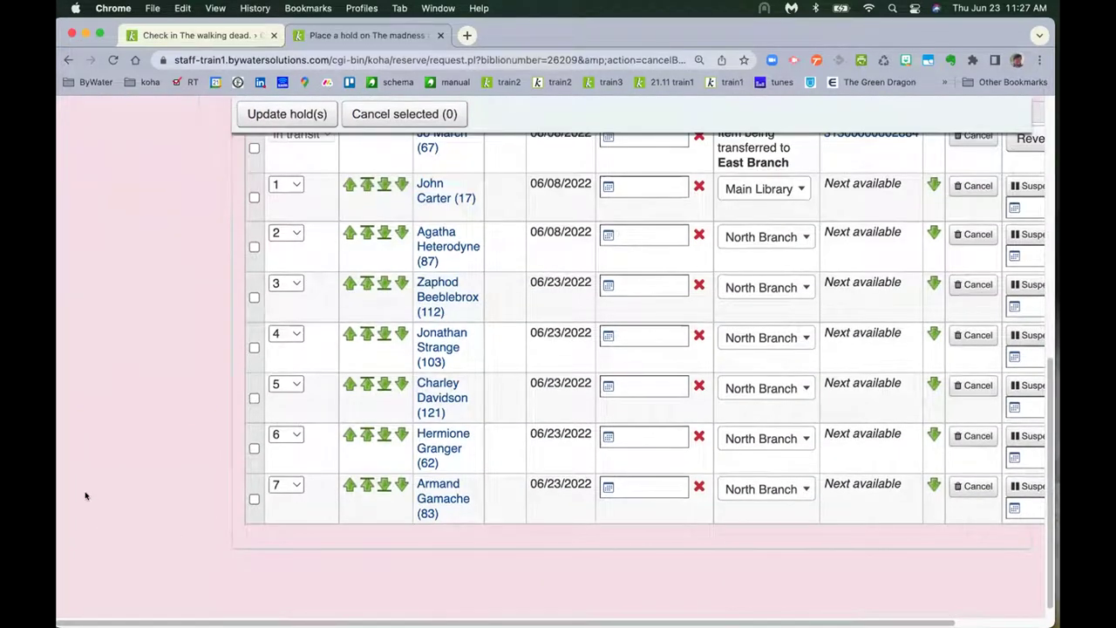
{"action": "scroll", "coordinate": [85, 495], "scroll_direction": "up", "scroll_amount": 3}
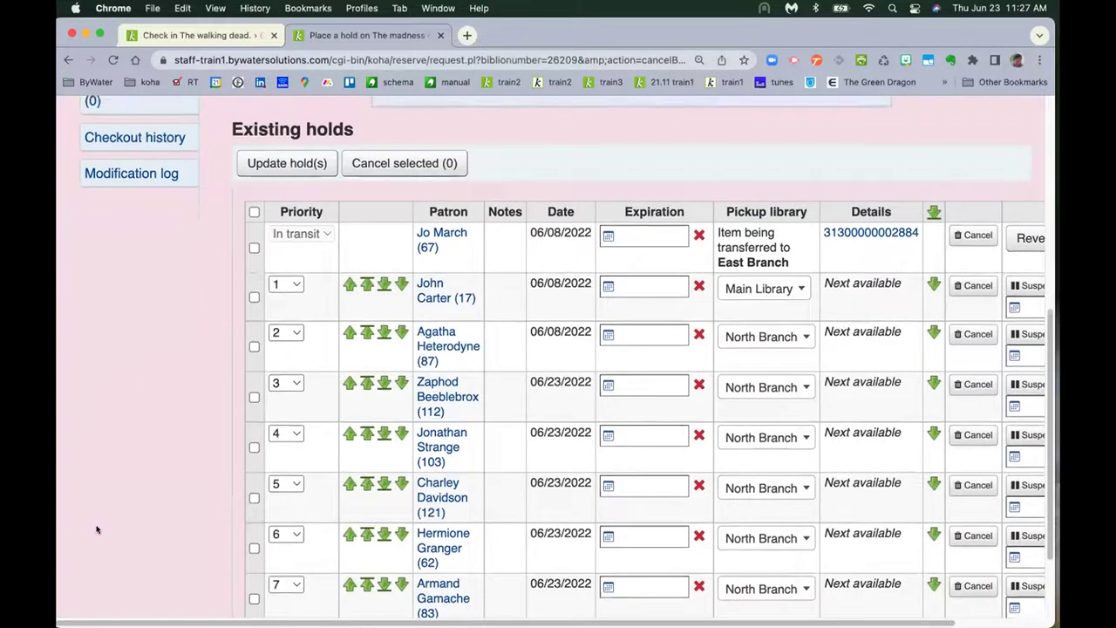
{"action": "scroll", "coordinate": [96, 530], "scroll_direction": "up", "scroll_amount": 4}
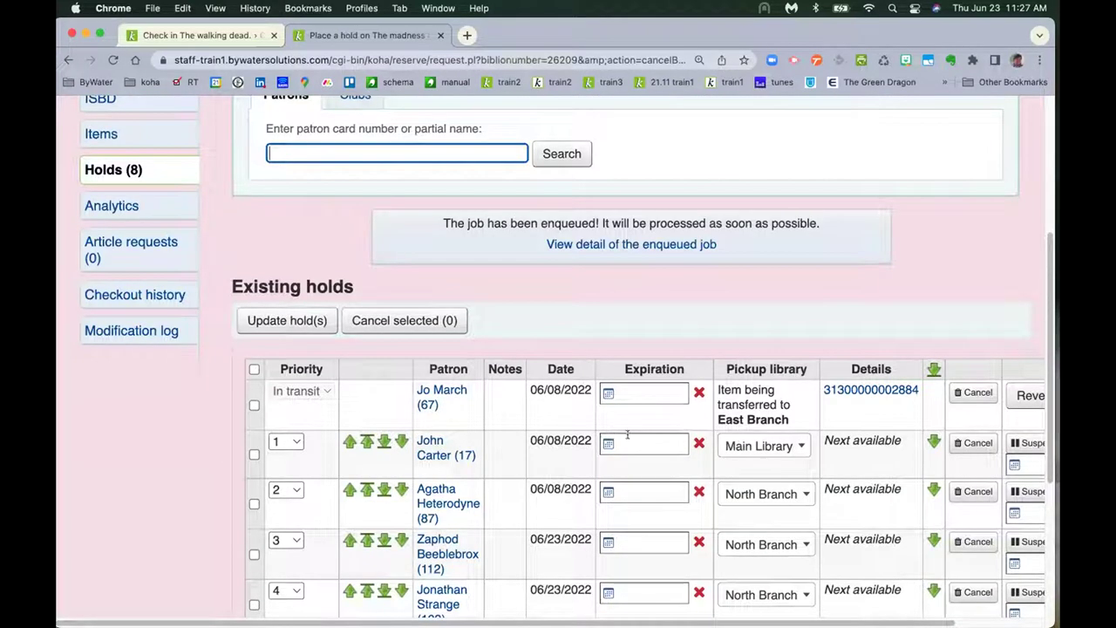
{"action": "scroll", "coordinate": [629, 431], "scroll_direction": "down", "scroll_amount": 6}
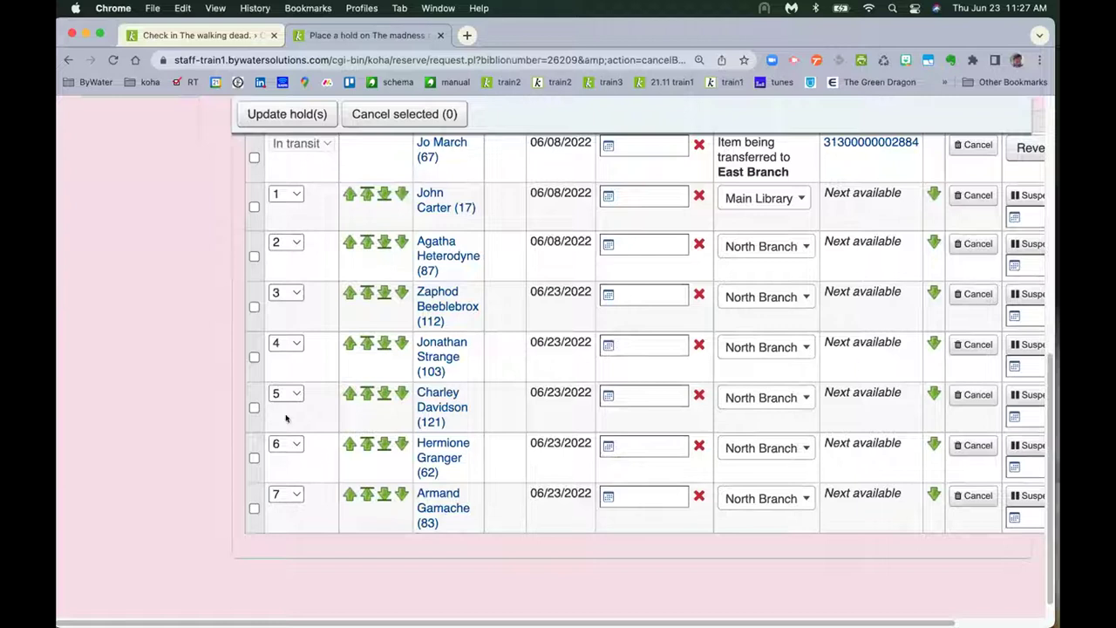
{"action": "scroll", "coordinate": [204, 542], "scroll_direction": "up", "scroll_amount": 7}
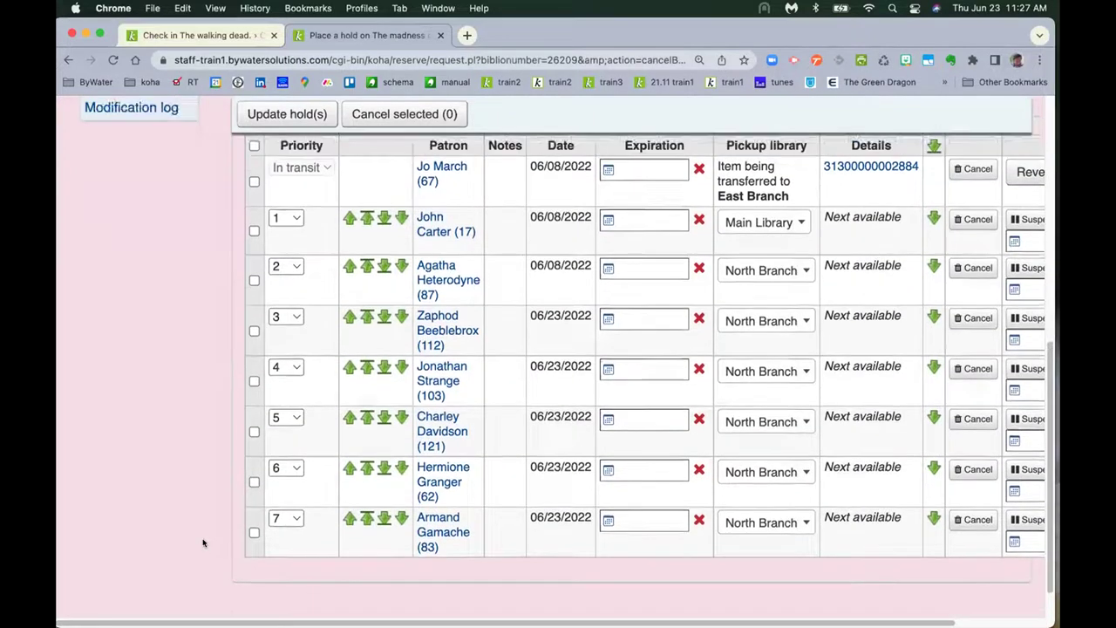
{"action": "scroll", "coordinate": [204, 542], "scroll_direction": "up", "scroll_amount": 1}
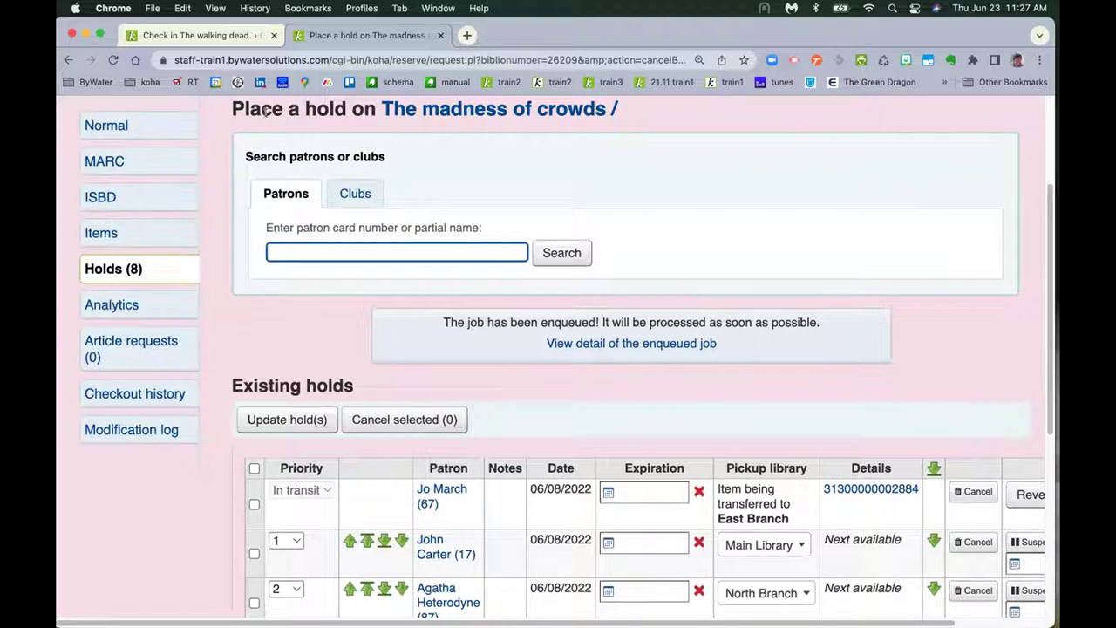
- Return to the staff home page and look over its module links and the advanced search and item search options
{"action": "scroll", "coordinate": [209, 222], "scroll_direction": "up", "scroll_amount": 3}
{"action": "left_click", "coordinate": [70, 241]}
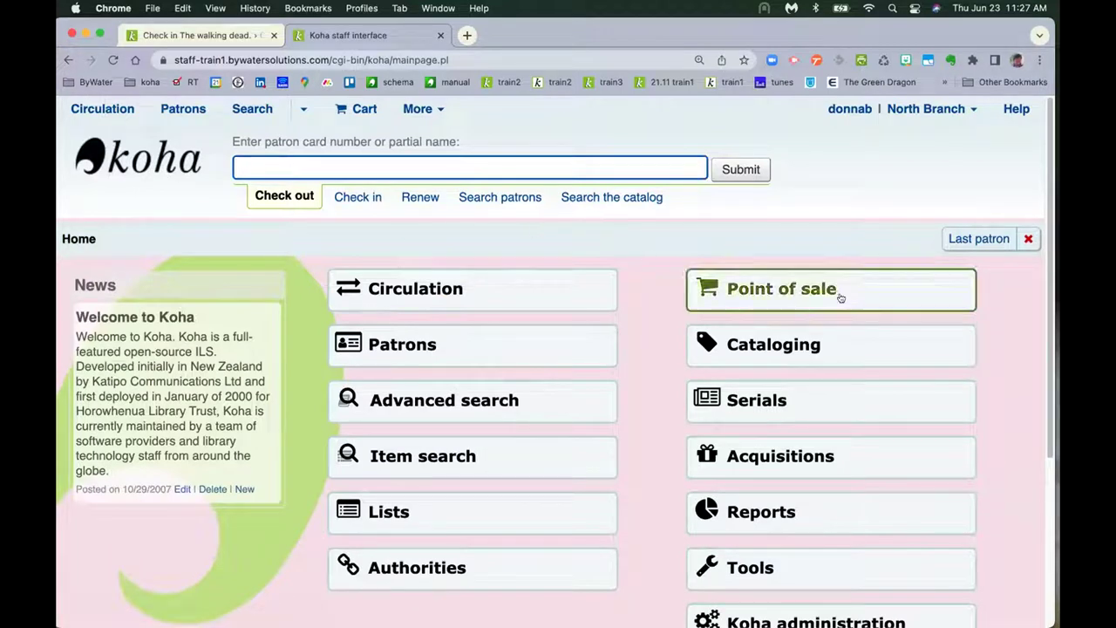
{"action": "scroll", "coordinate": [677, 298], "scroll_direction": "down", "scroll_amount": 1}
{"action": "scroll", "coordinate": [677, 298], "scroll_direction": "down", "scroll_amount": 3}
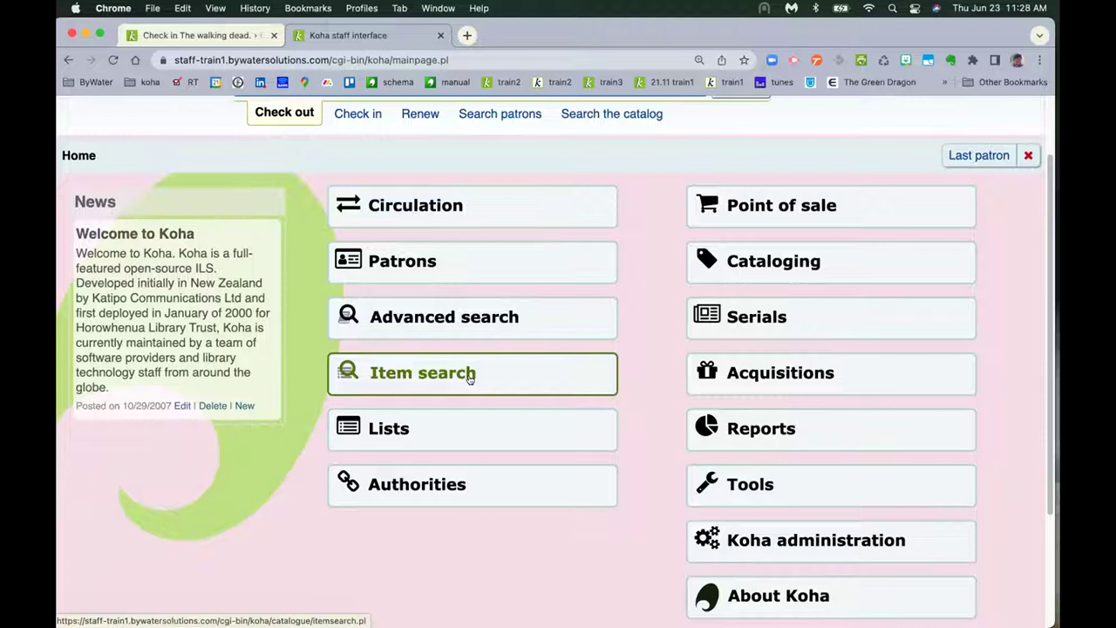
{"action": "scroll", "coordinate": [424, 366], "scroll_direction": "up", "scroll_amount": 2}
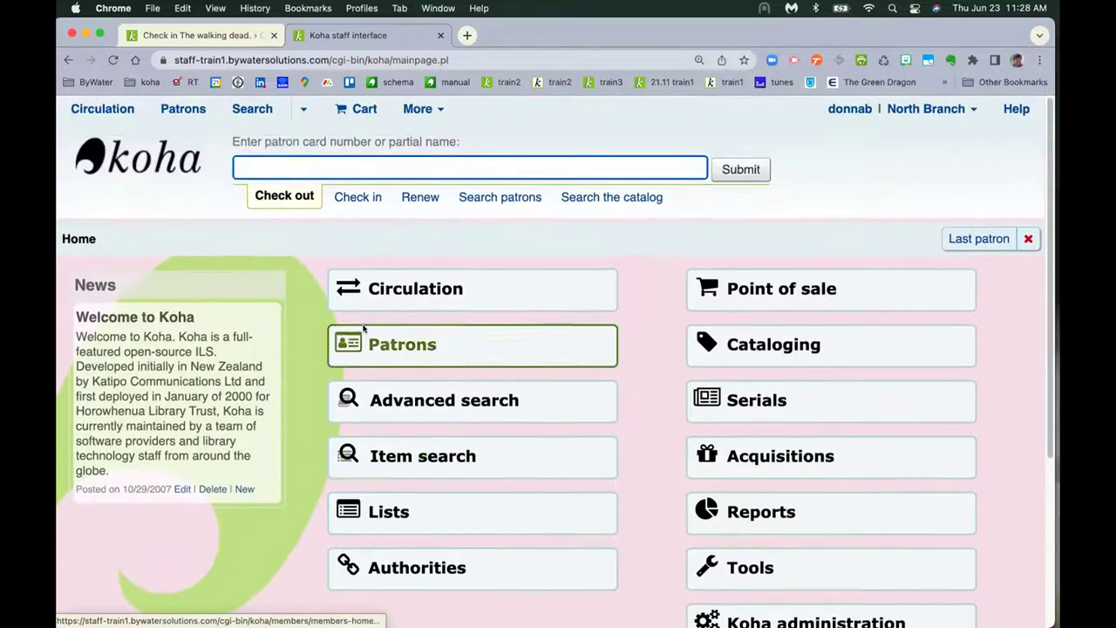
{"action": "left_click", "coordinate": [303, 109]}
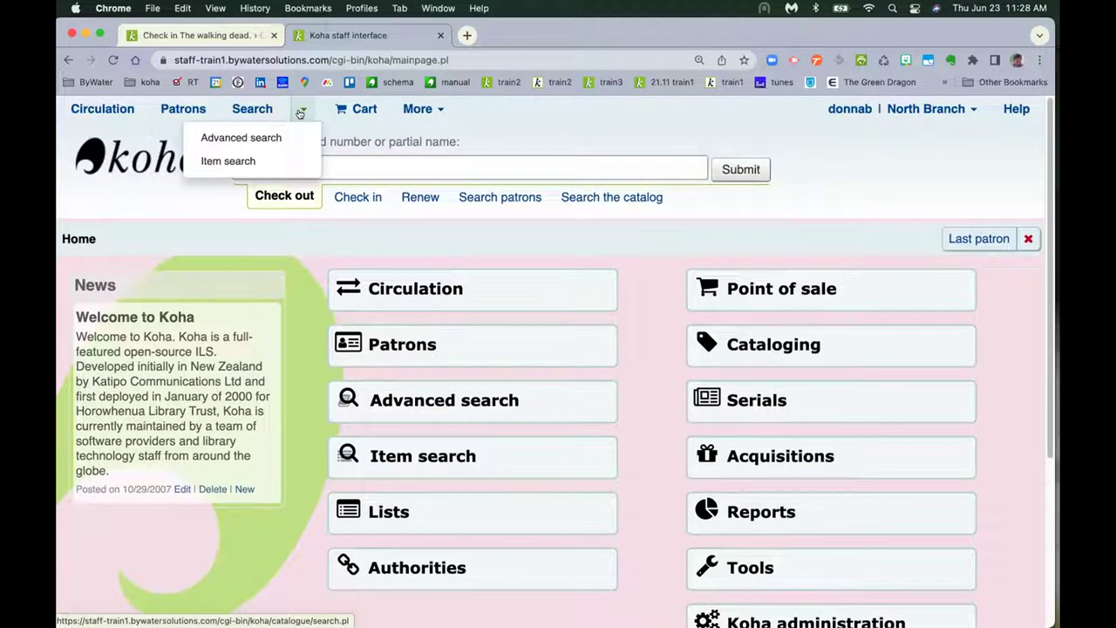
{"action": "left_click", "coordinate": [300, 271]}
{"action": "scroll", "coordinate": [300, 269], "scroll_direction": "down", "scroll_amount": 3}
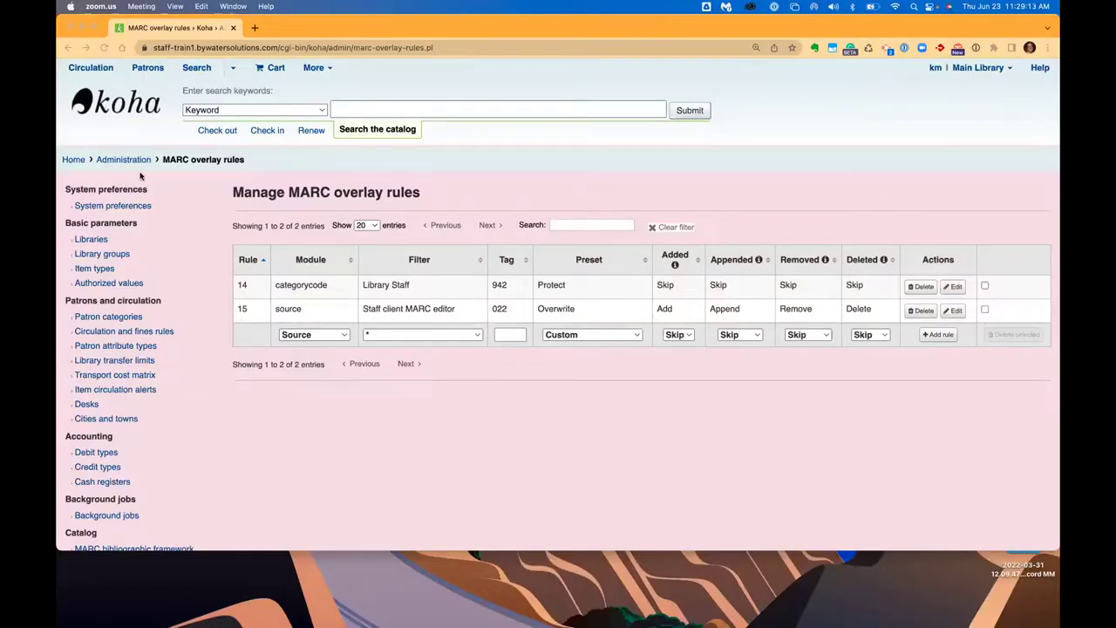
- From the staff home page, go to the tools and open the News tool
{"action": "left_click", "coordinate": [73, 159]}
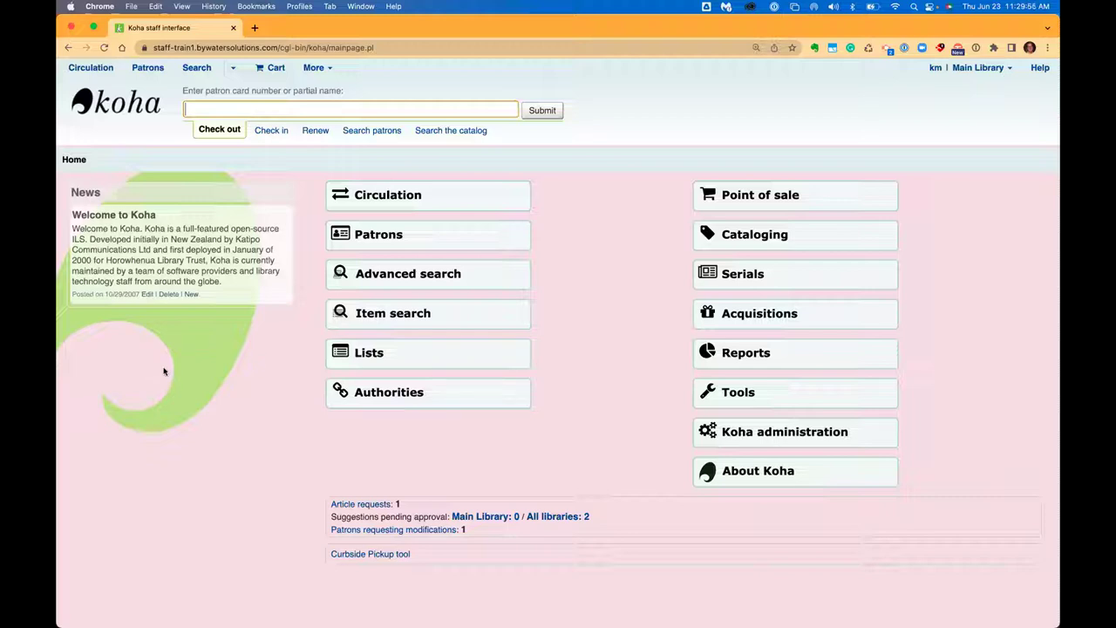
{"action": "left_click", "coordinate": [764, 394]}
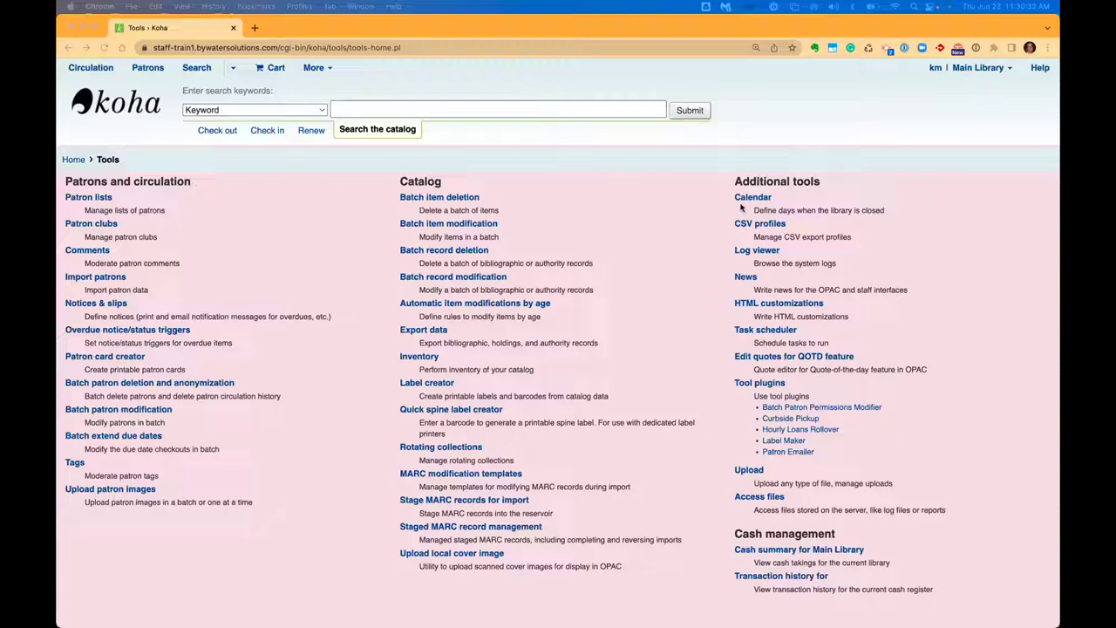
{"action": "left_click", "coordinate": [783, 279]}
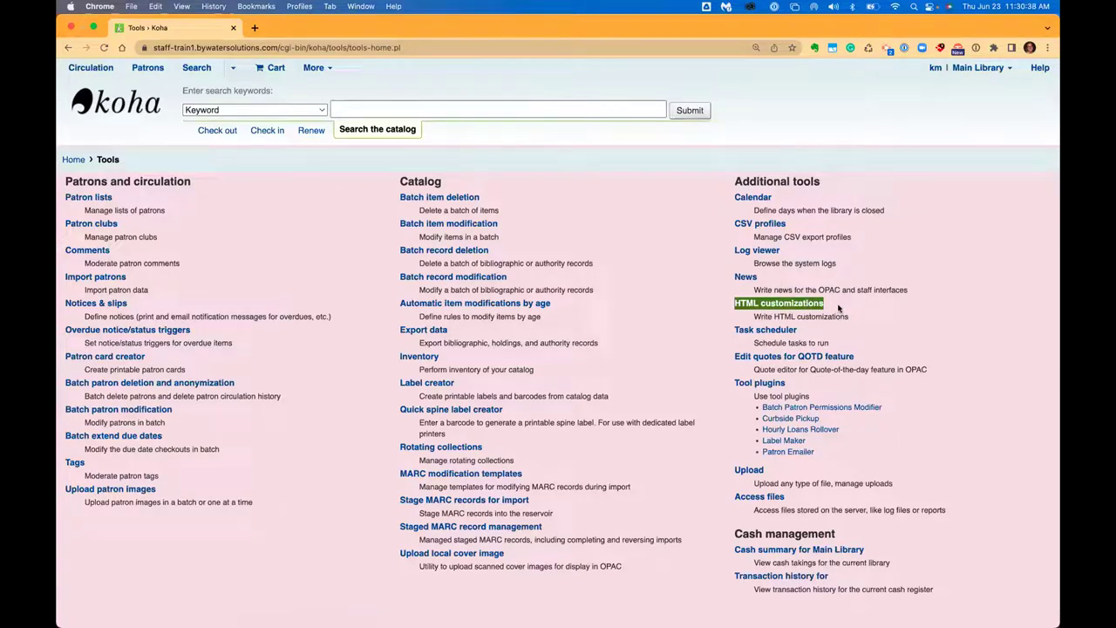
{"action": "left_click", "coordinate": [748, 277]}
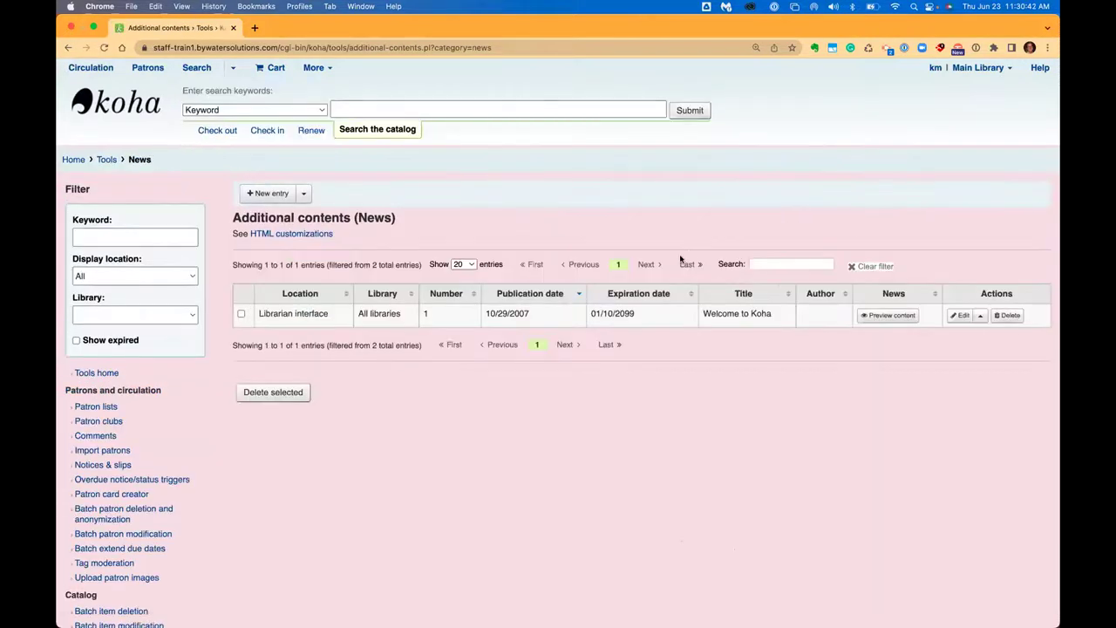
- Start a new news entry, review the available display locations, and cancel the entry
{"action": "left_click", "coordinate": [271, 194]}
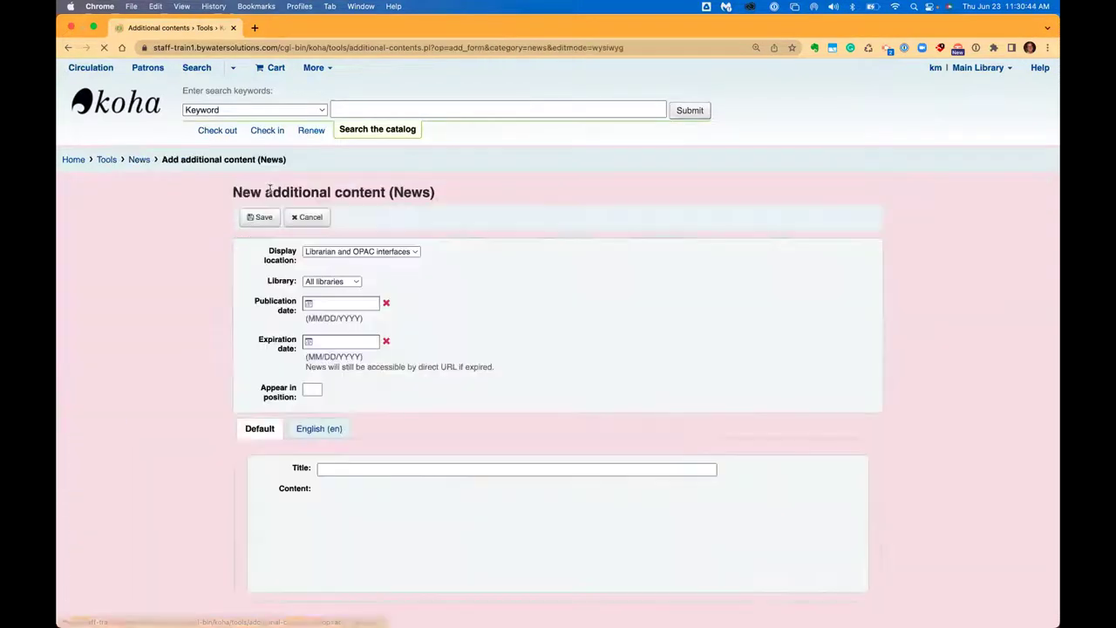
{"action": "left_click", "coordinate": [361, 251]}
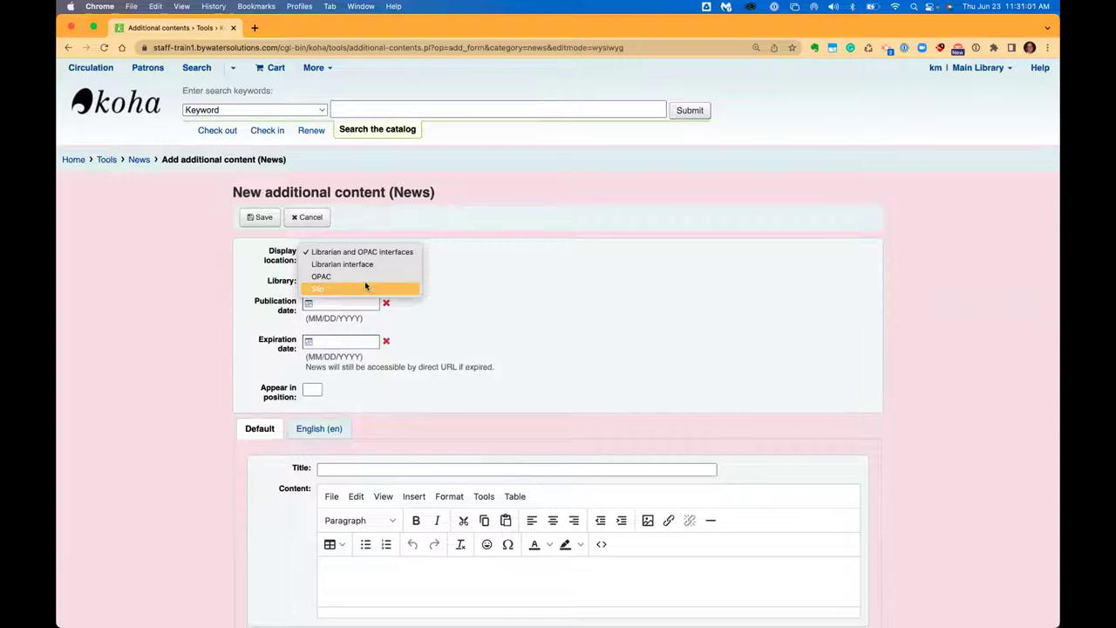
{"action": "left_click", "coordinate": [307, 218]}
{"action": "left_click", "coordinate": [307, 220]}
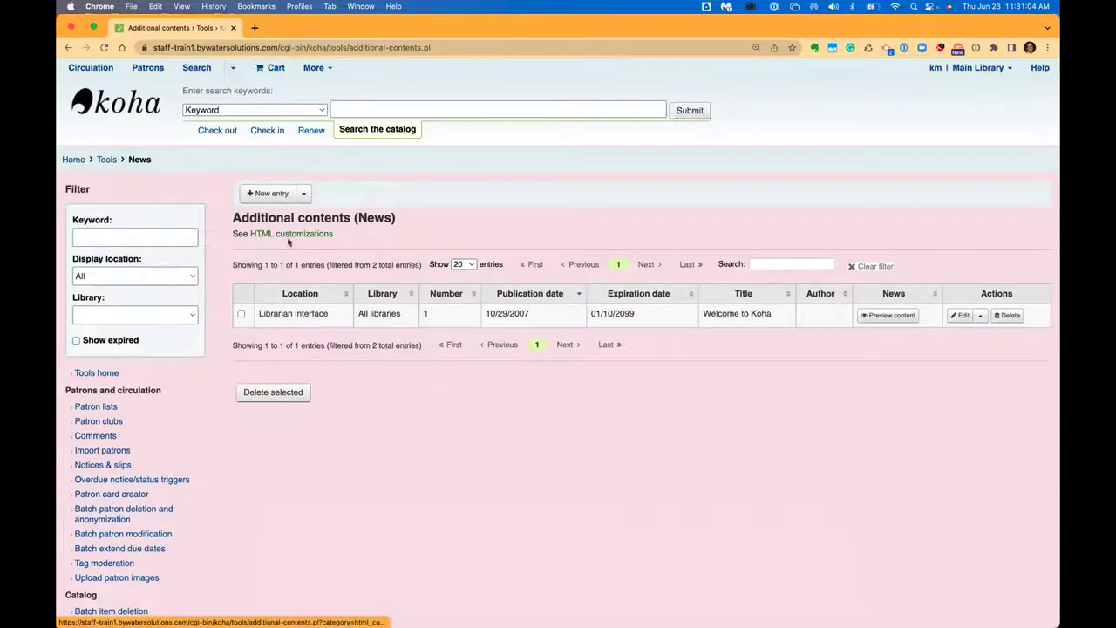
- Switch to HTML customizations, start a new entry to examine its display location setting, and cancel it
{"action": "left_click", "coordinate": [293, 235]}
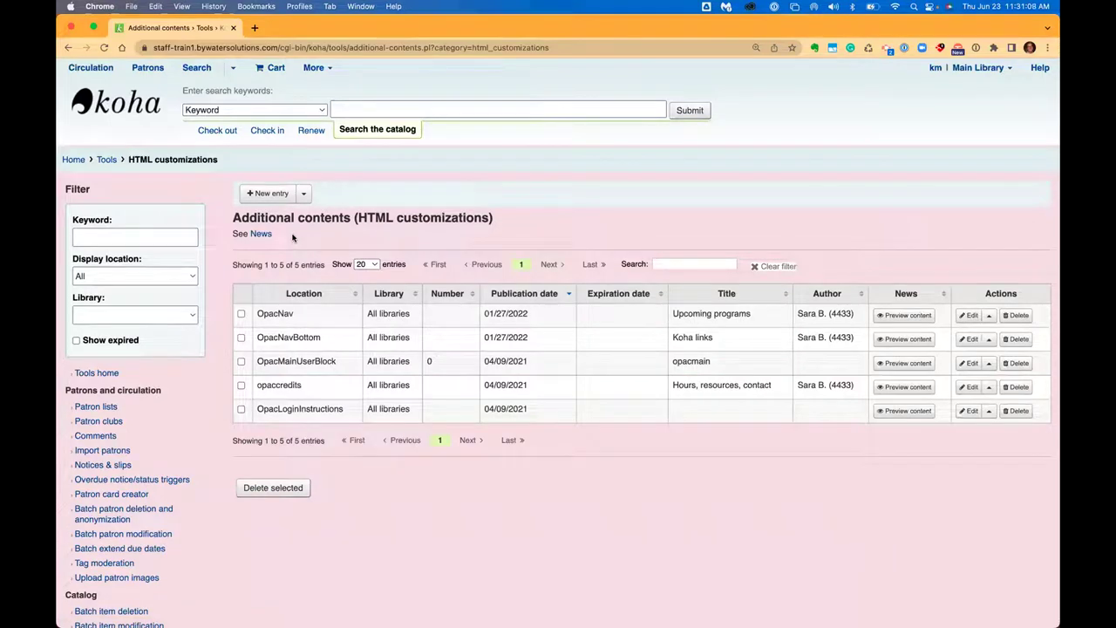
{"action": "left_click", "coordinate": [262, 193]}
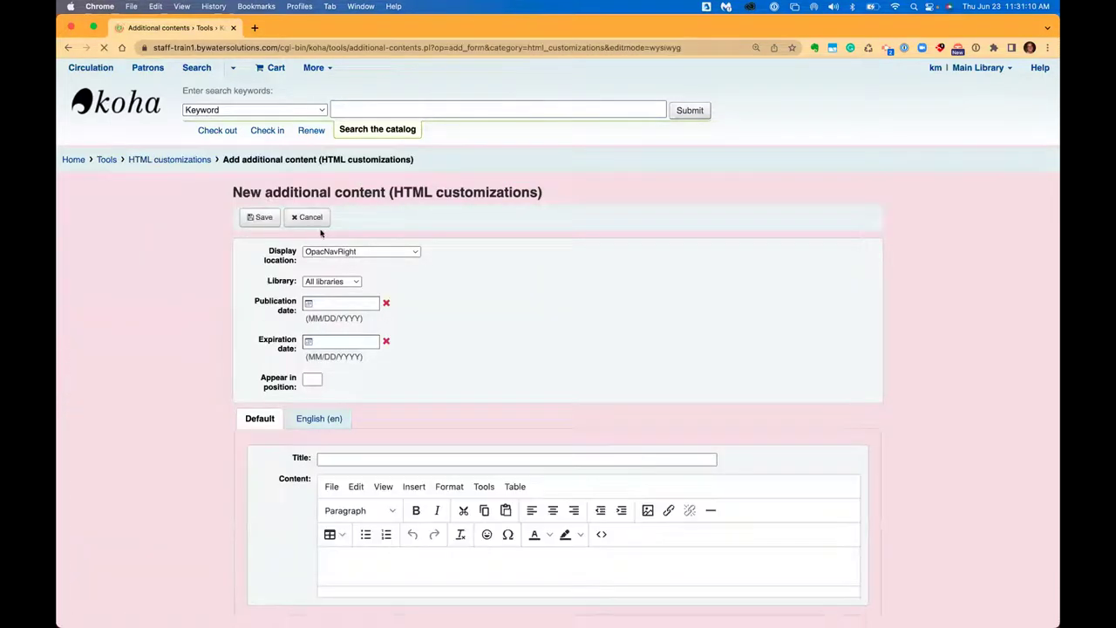
{"action": "left_click", "coordinate": [360, 251]}
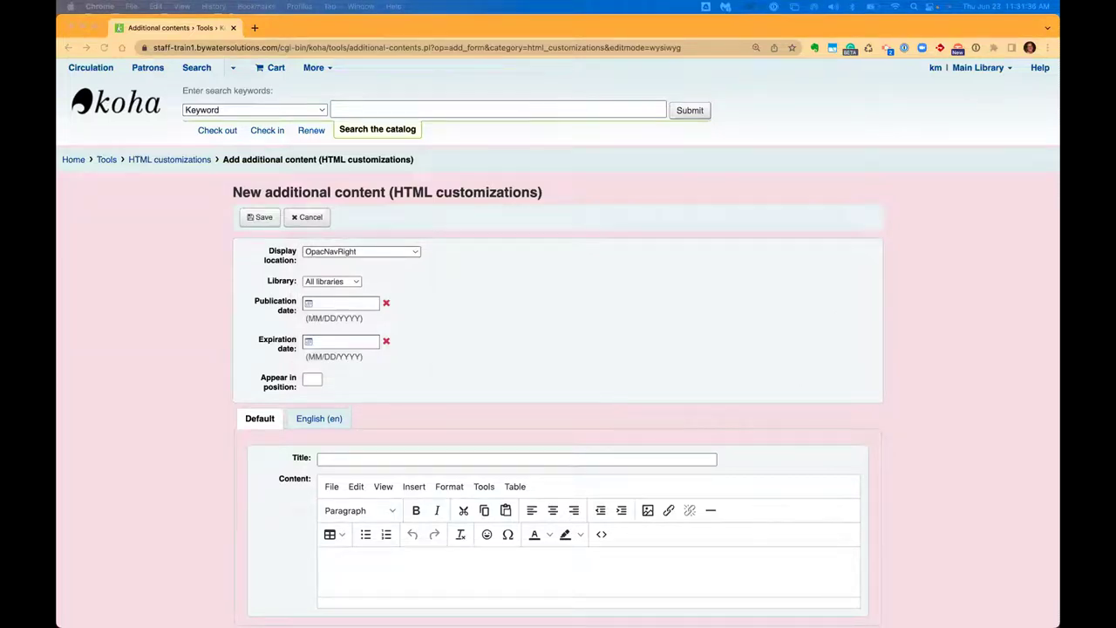
{"action": "left_click", "coordinate": [308, 218]}
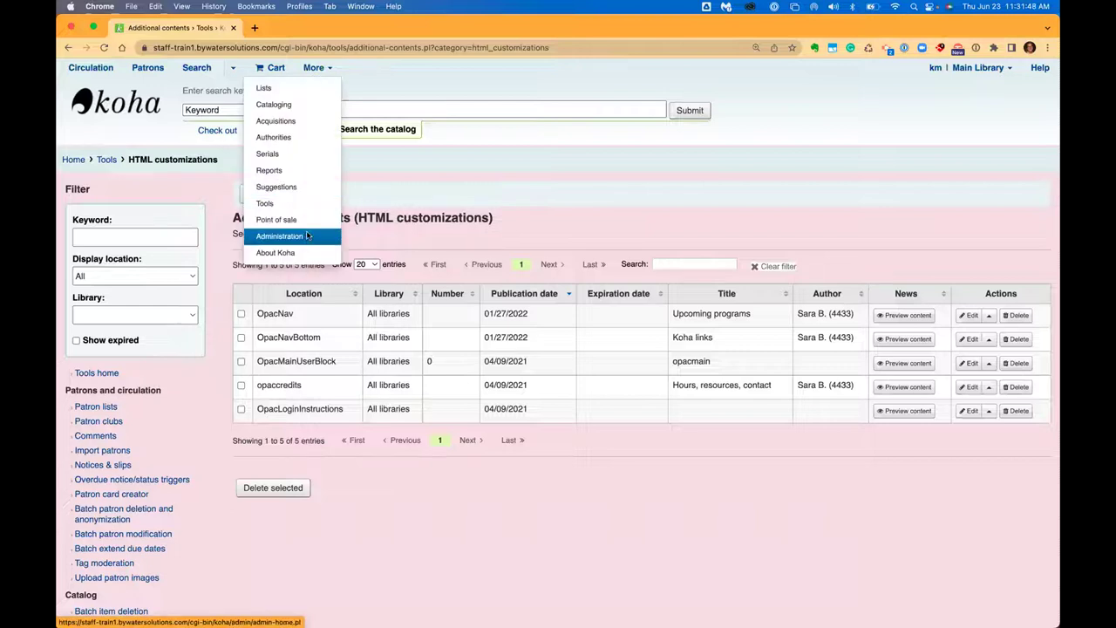
- Search the system preferences in Administration for "additionalcon" and review the editor choices of AdditionalContentsEditor
{"action": "left_click", "coordinate": [306, 234]}
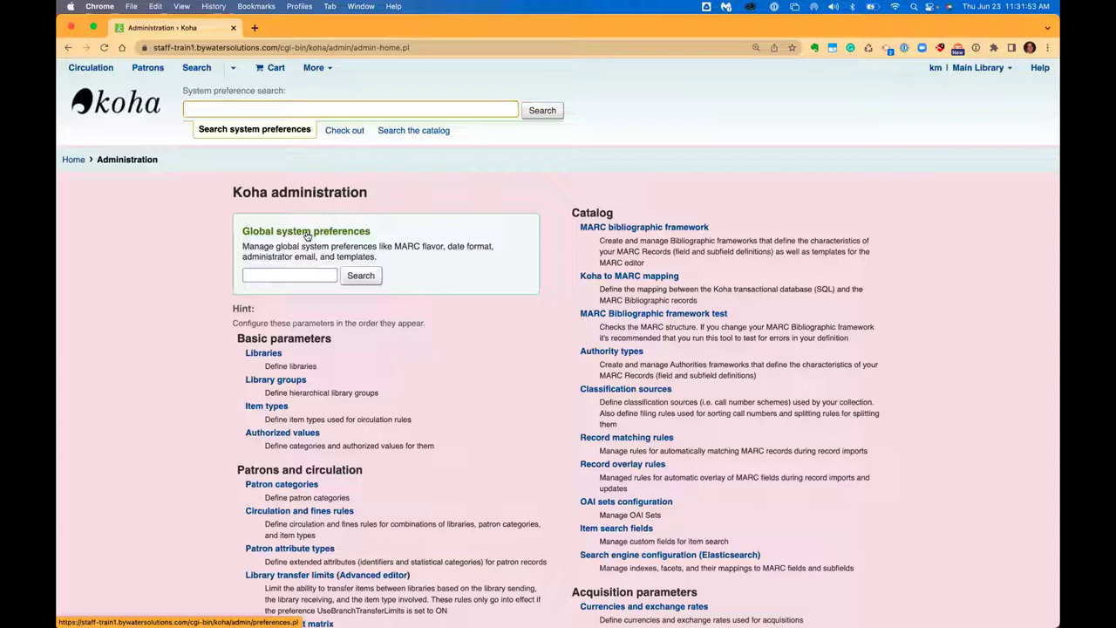
{"action": "left_click", "coordinate": [290, 275]}
{"action": "type", "text": "additionalcon"}
{"action": "key", "text": "Return"}
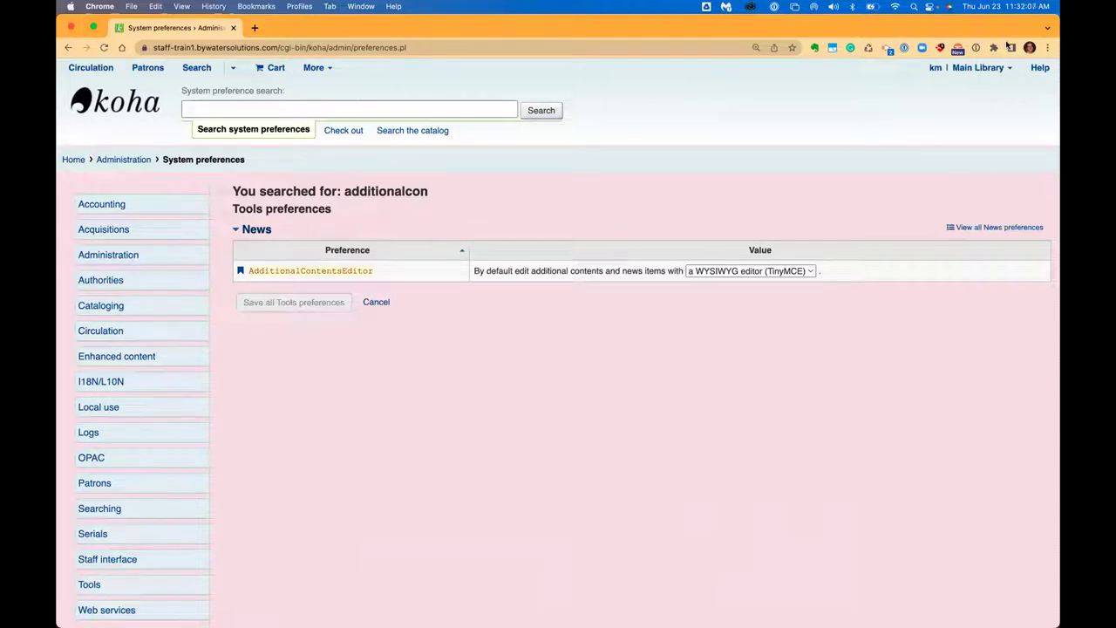
{"action": "left_click", "coordinate": [781, 271]}
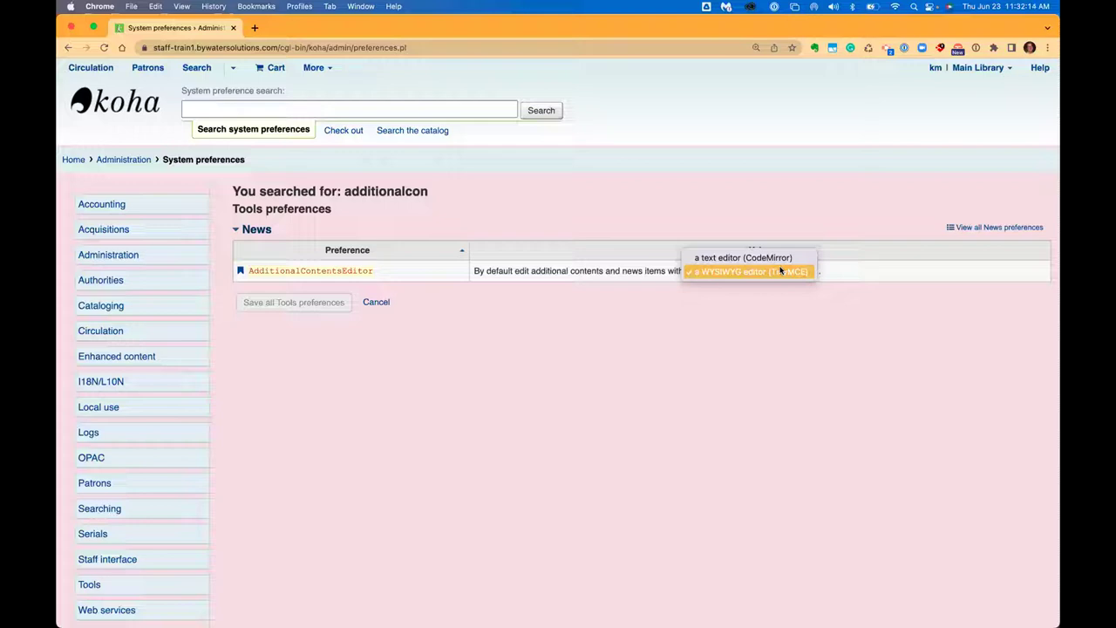
{"action": "left_click", "coordinate": [765, 311]}
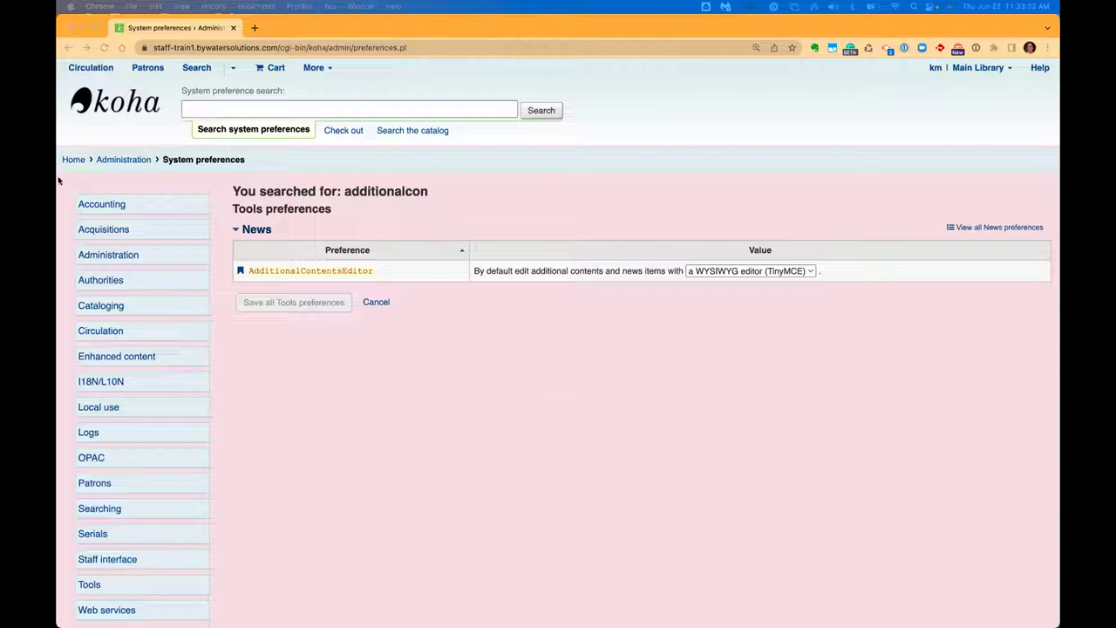
- Go back to the tools and open the patron import tool
{"action": "left_click", "coordinate": [315, 68]}
{"action": "left_click", "coordinate": [291, 204]}
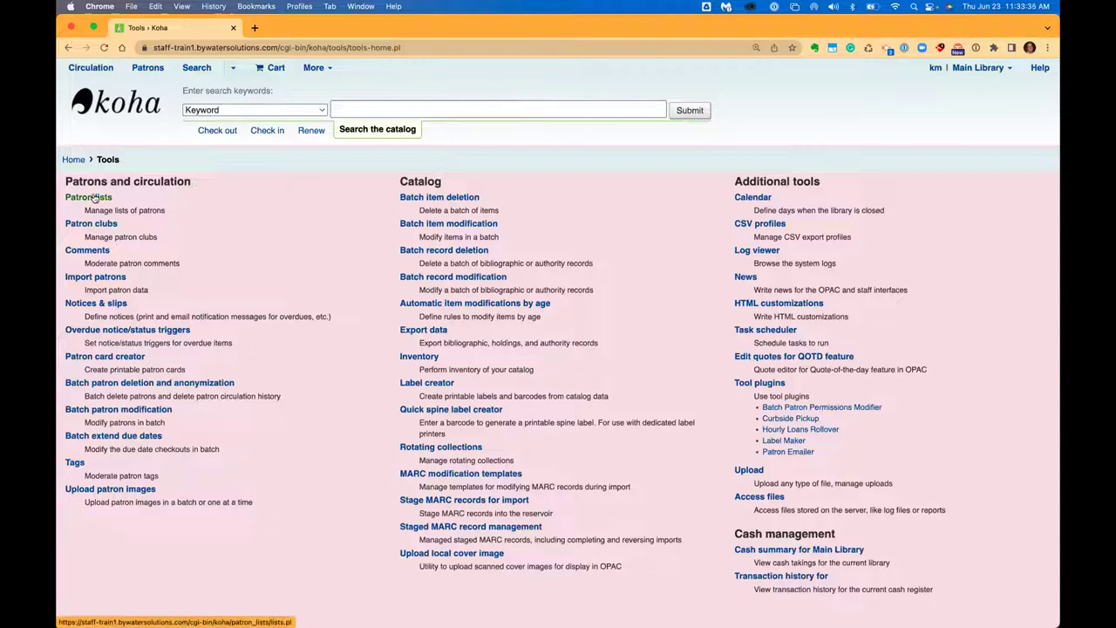
{"action": "left_click", "coordinate": [99, 278]}
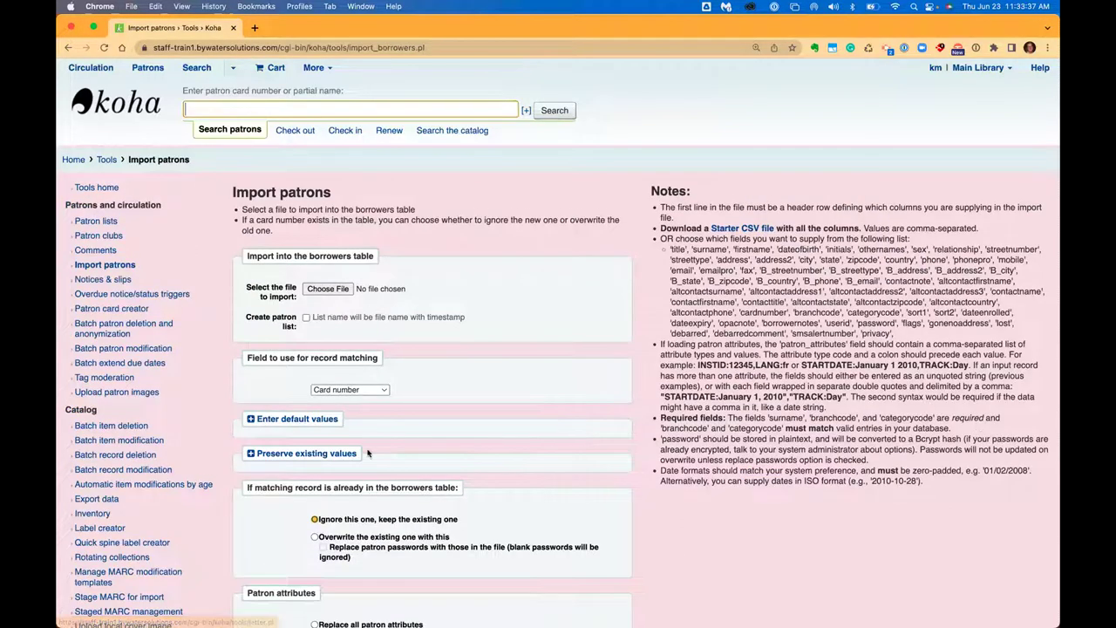
- Expand the preserve existing values section of the patron import form, review its fields, and collapse it again
{"action": "scroll", "coordinate": [427, 416], "scroll_direction": "down", "scroll_amount": 2}
{"action": "scroll", "coordinate": [427, 416], "scroll_direction": "down", "scroll_amount": 1}
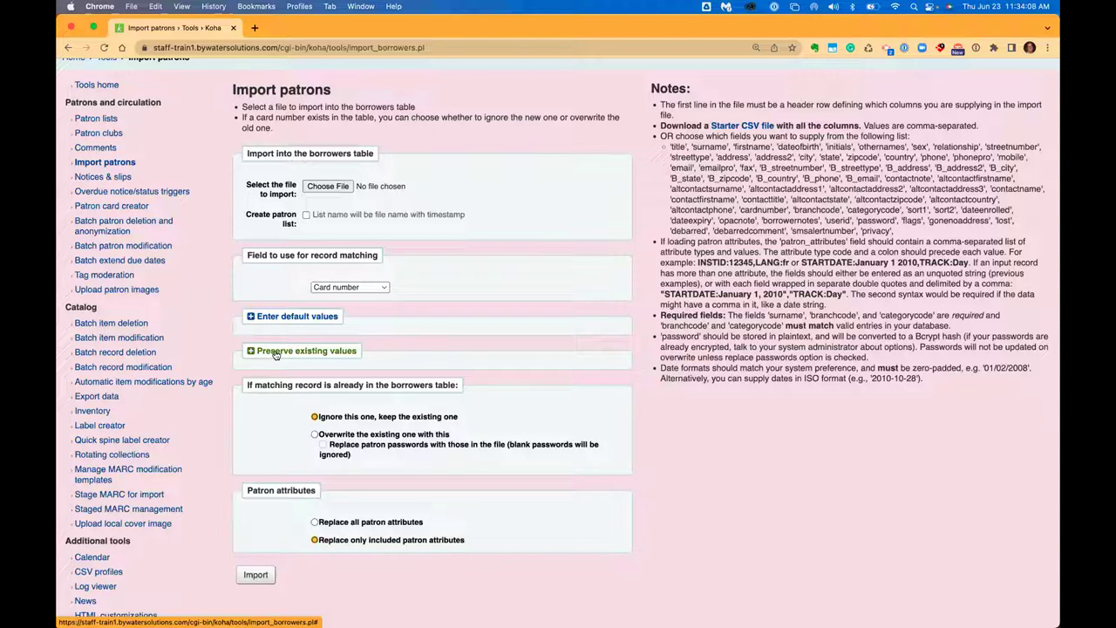
{"action": "left_click", "coordinate": [275, 353]}
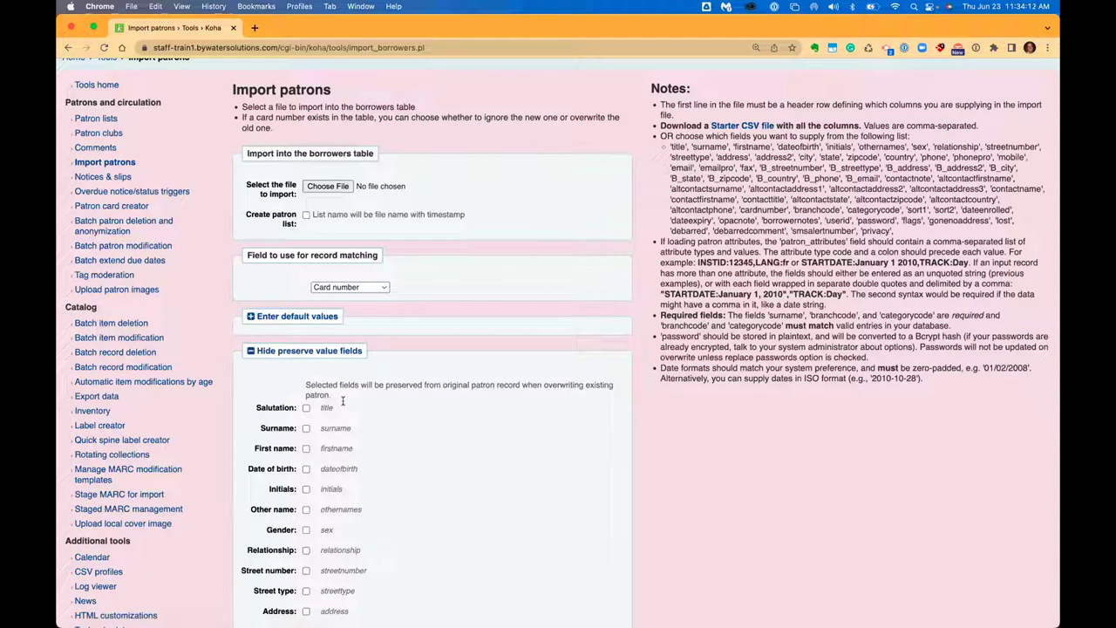
{"action": "left_click", "coordinate": [326, 354]}
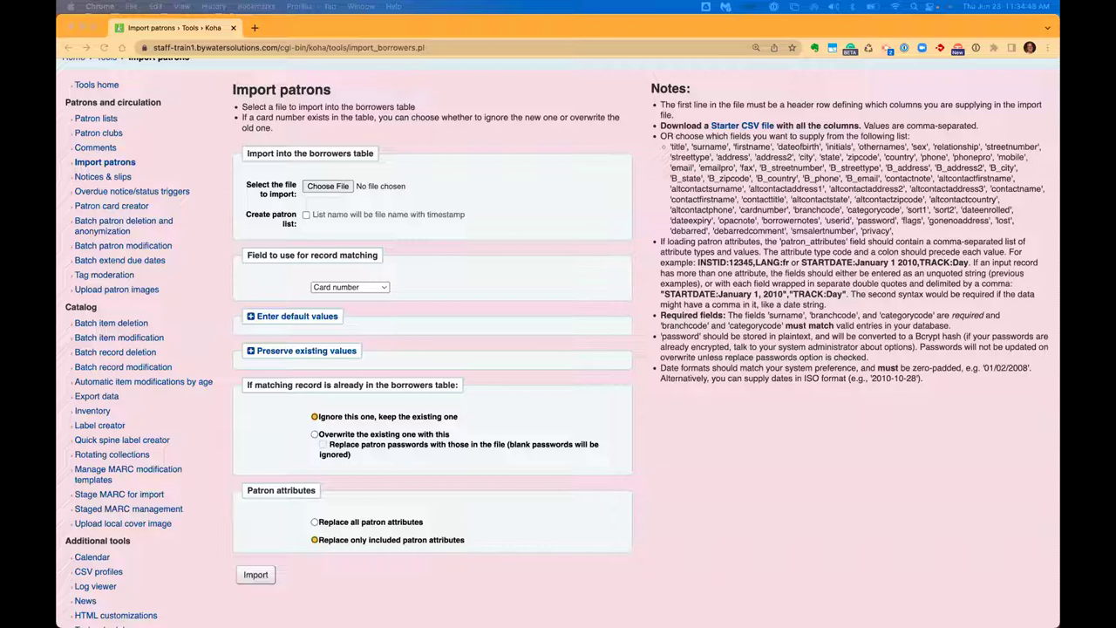
{"action": "left_click", "coordinate": [954, 494]}
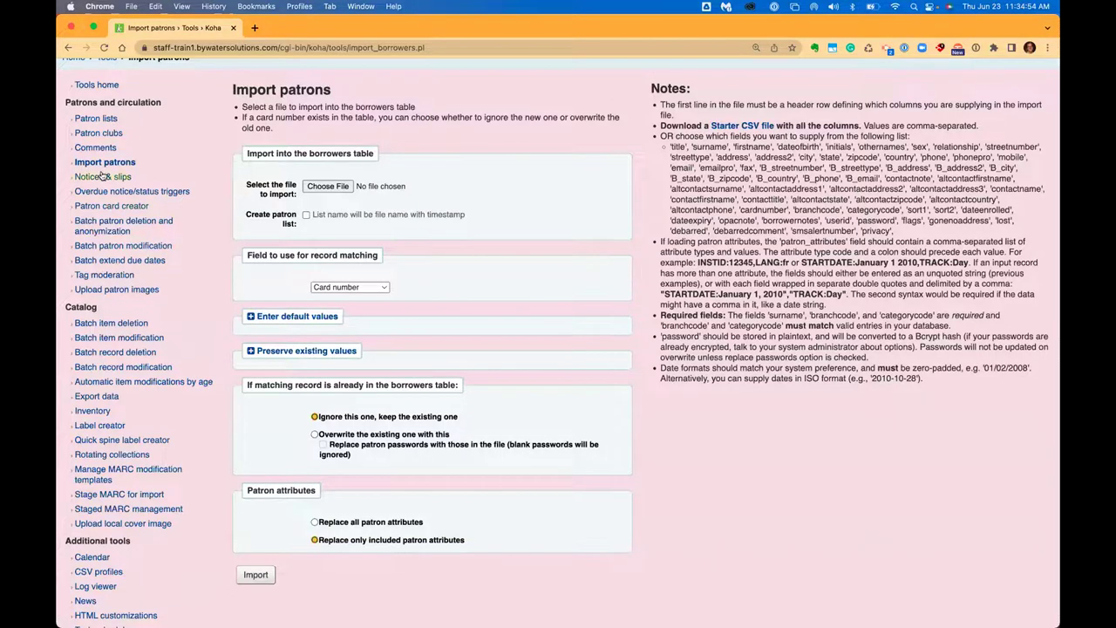
- Open batch record modification from the tools and review the MARC modification templates without choosing one
{"action": "scroll", "coordinate": [102, 177], "scroll_direction": "up", "scroll_amount": 1}
{"action": "left_click", "coordinate": [87, 110]}
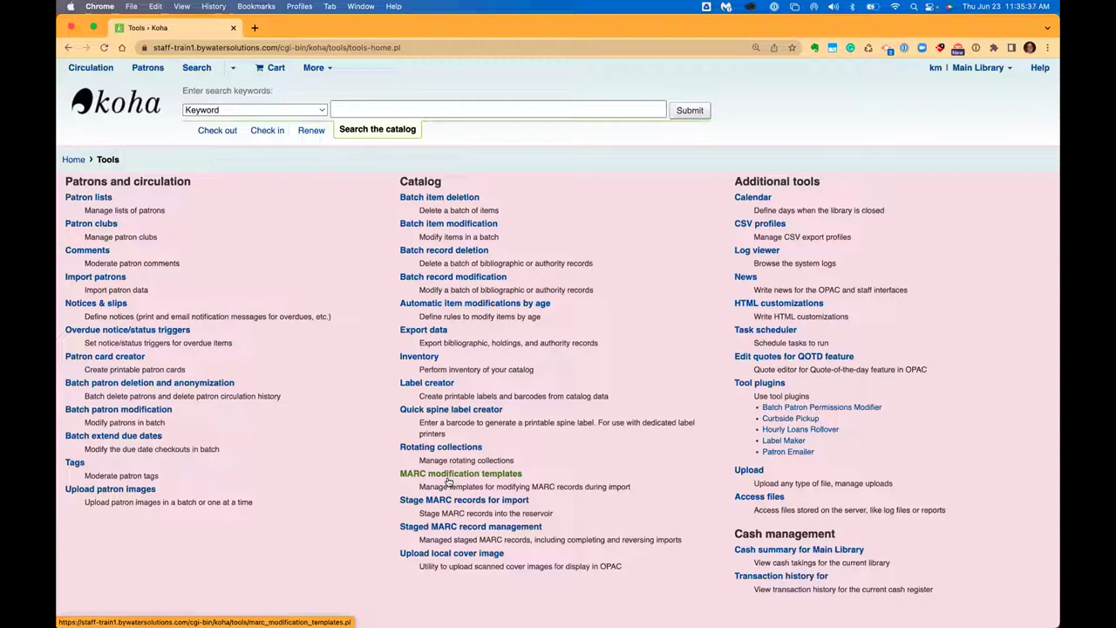
{"action": "left_click", "coordinate": [433, 280]}
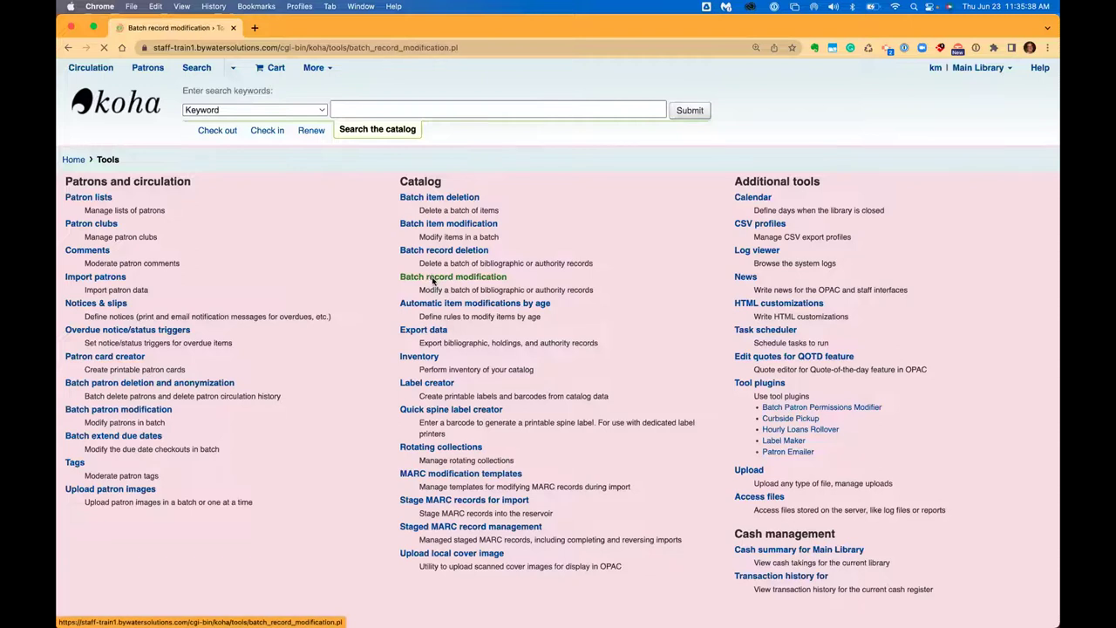
{"action": "left_click", "coordinate": [347, 452]}
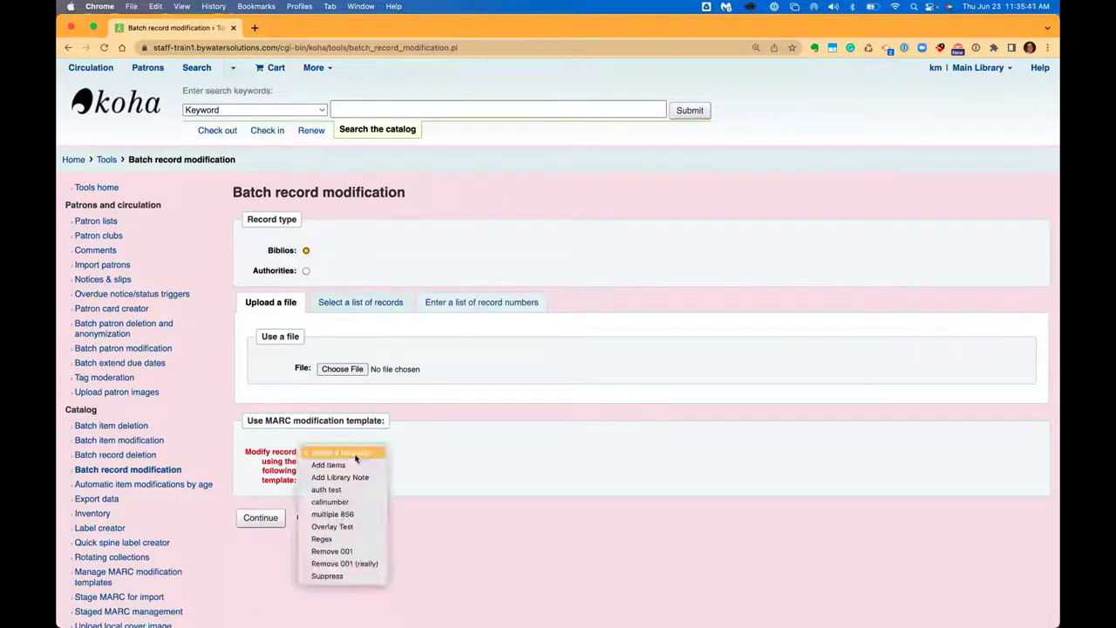
{"action": "left_click", "coordinate": [463, 482]}
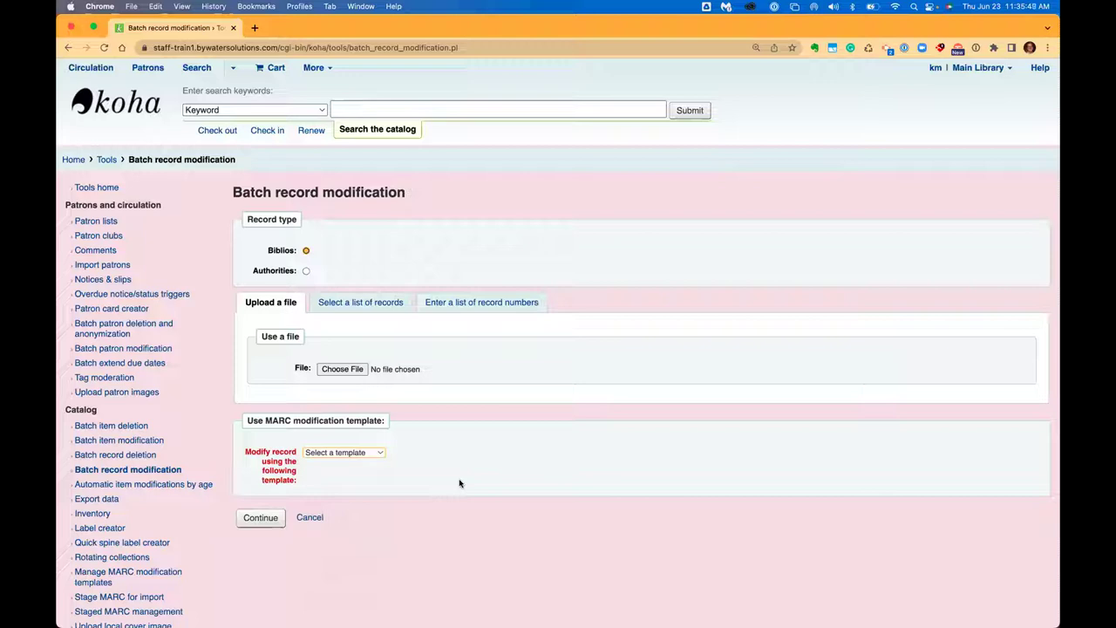
- Search the catalog for "louise penny" and open the first record, "The long way home"
{"action": "left_click", "coordinate": [368, 110]}
{"action": "type", "text": "louise penny"}
{"action": "key", "text": "Return"}
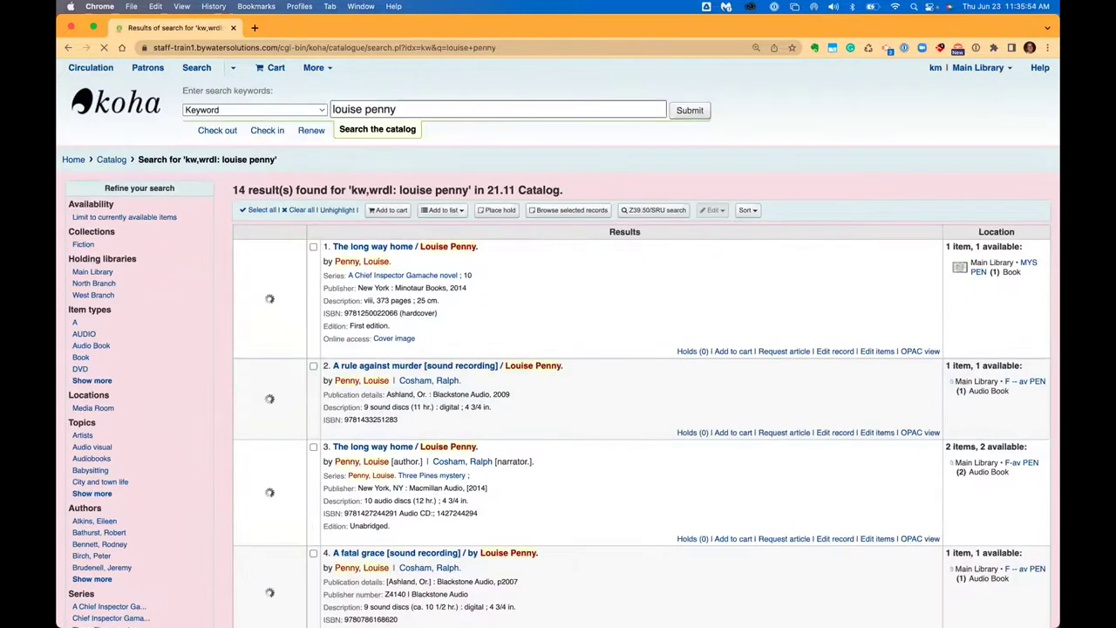
{"action": "left_click", "coordinate": [429, 248]}
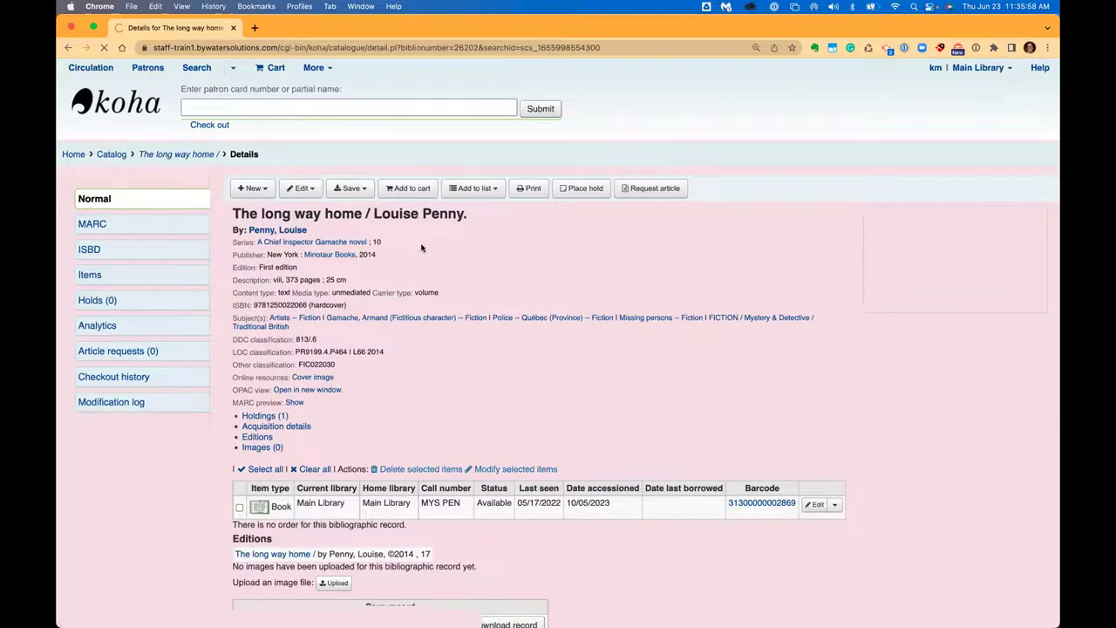
- Modify the "The long way home" record using the Suppress MARC modification template
{"action": "left_click", "coordinate": [312, 197]}
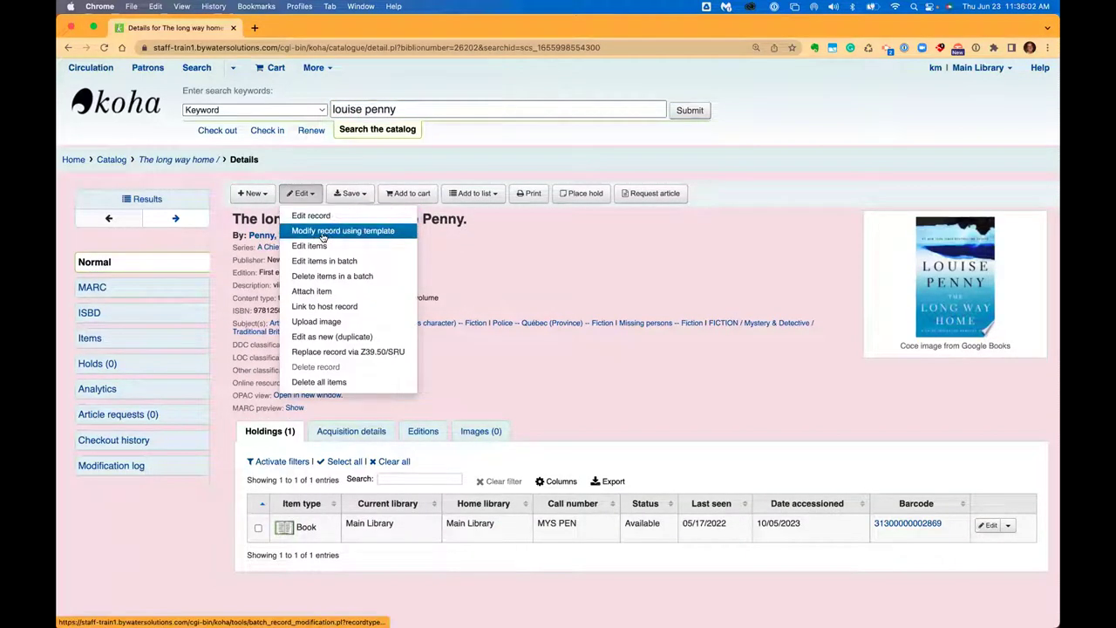
{"action": "left_click", "coordinate": [323, 234]}
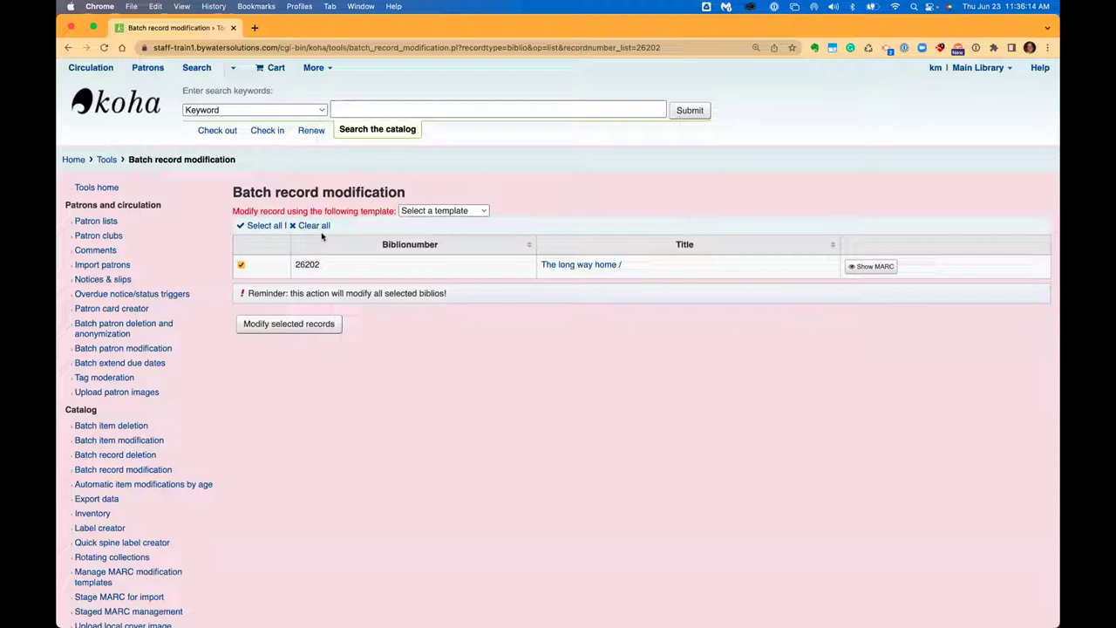
{"action": "left_click", "coordinate": [435, 212]}
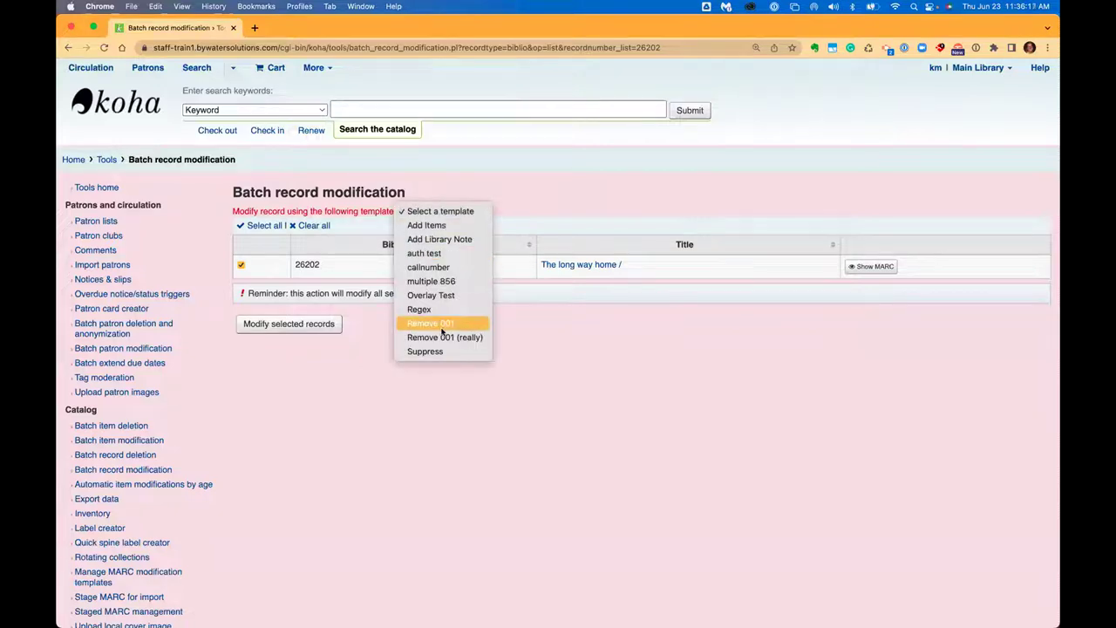
{"action": "left_click", "coordinate": [433, 352]}
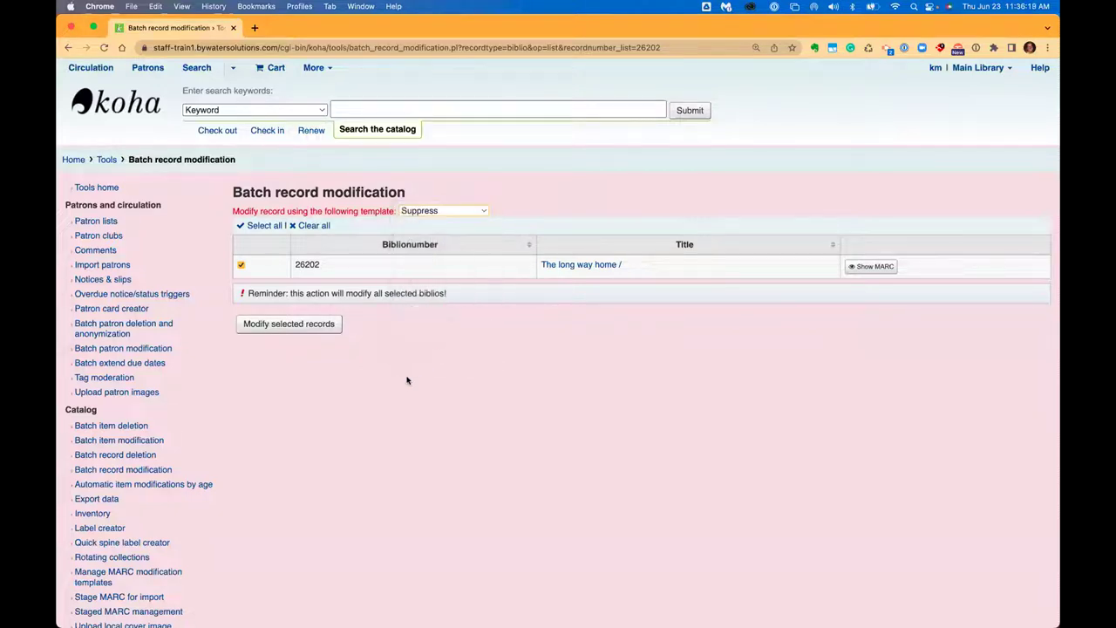
{"action": "left_click", "coordinate": [306, 330]}
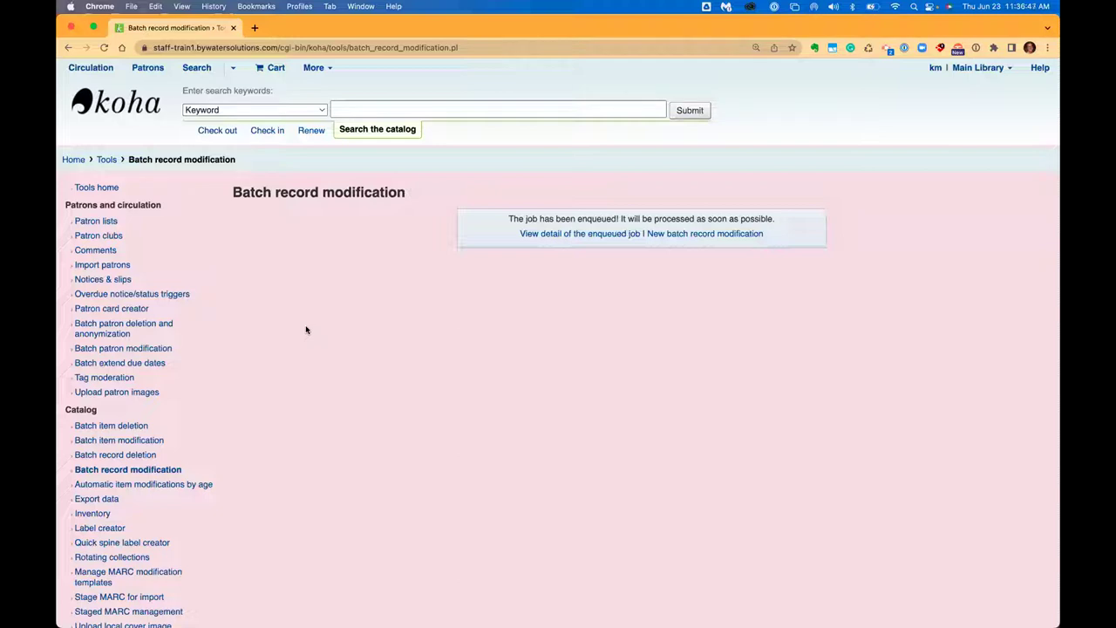
- View the details of the enqueued job and review the lists offered for adding the modified records, without choosing one
{"action": "left_click", "coordinate": [558, 236]}
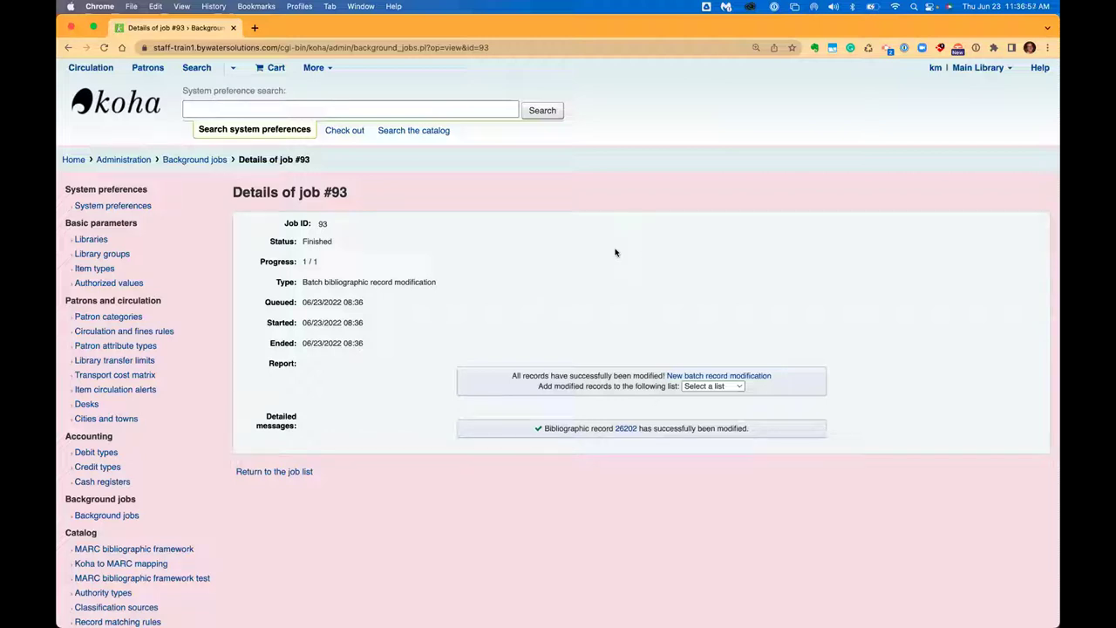
{"action": "left_click", "coordinate": [717, 387]}
{"action": "left_click", "coordinate": [720, 285]}
{"action": "left_click", "coordinate": [713, 386]}
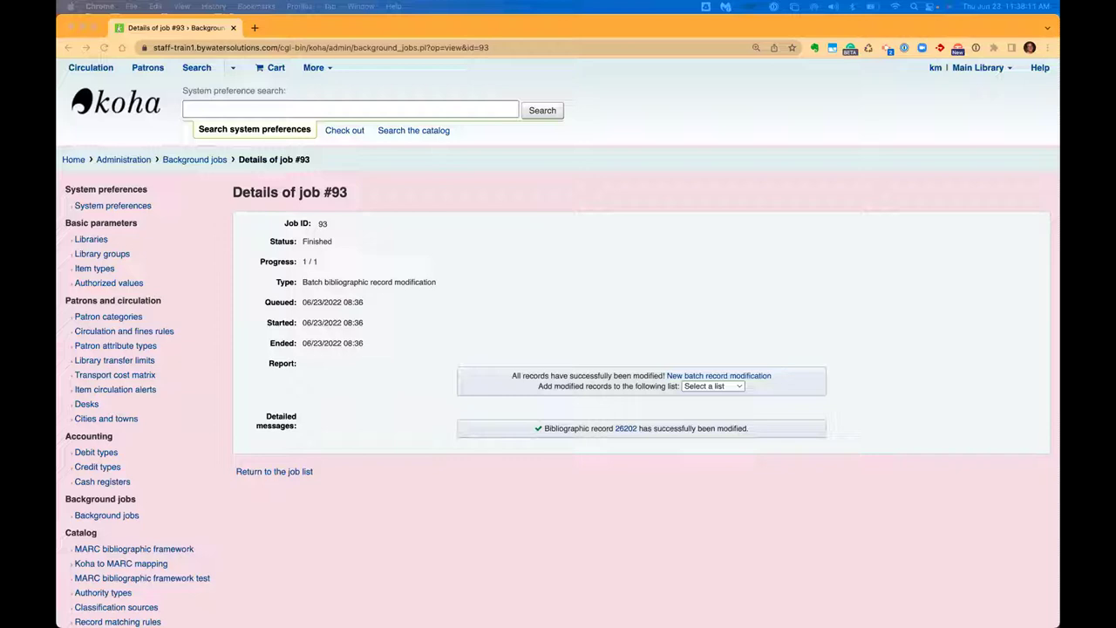
- Open the record overlay rules from Koha administration
{"action": "left_click", "coordinate": [315, 68]}
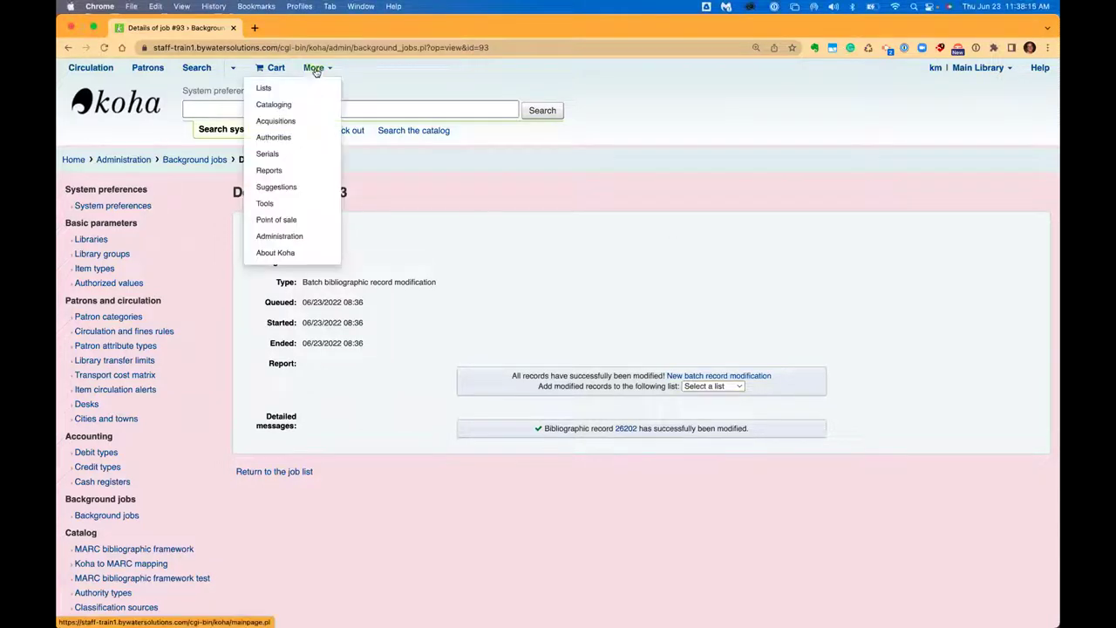
{"action": "left_click", "coordinate": [290, 236]}
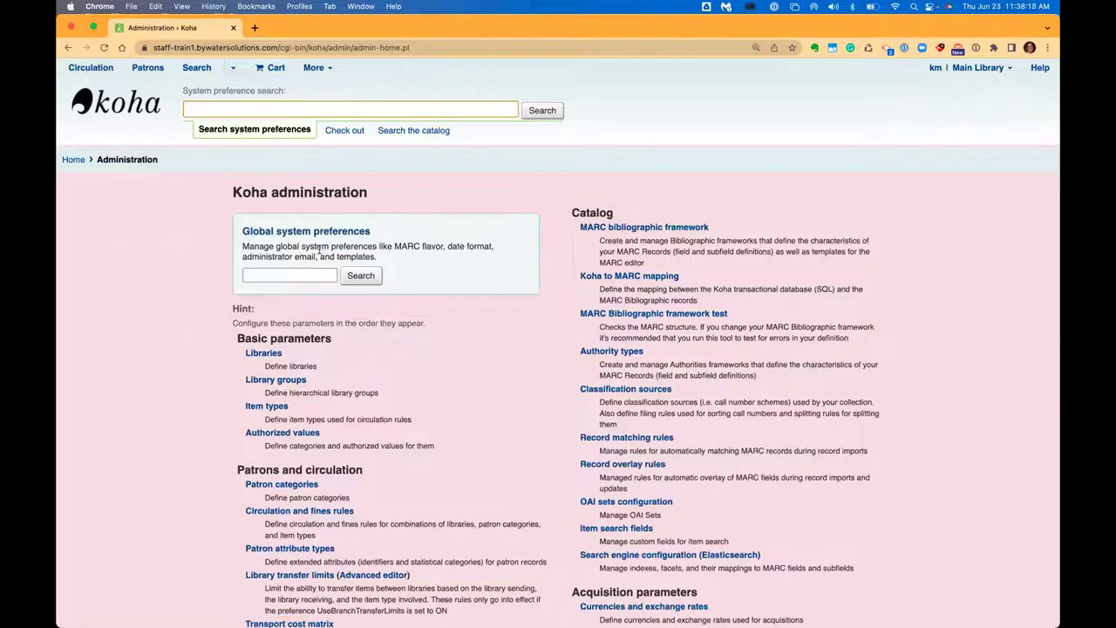
{"action": "left_click", "coordinate": [589, 470]}
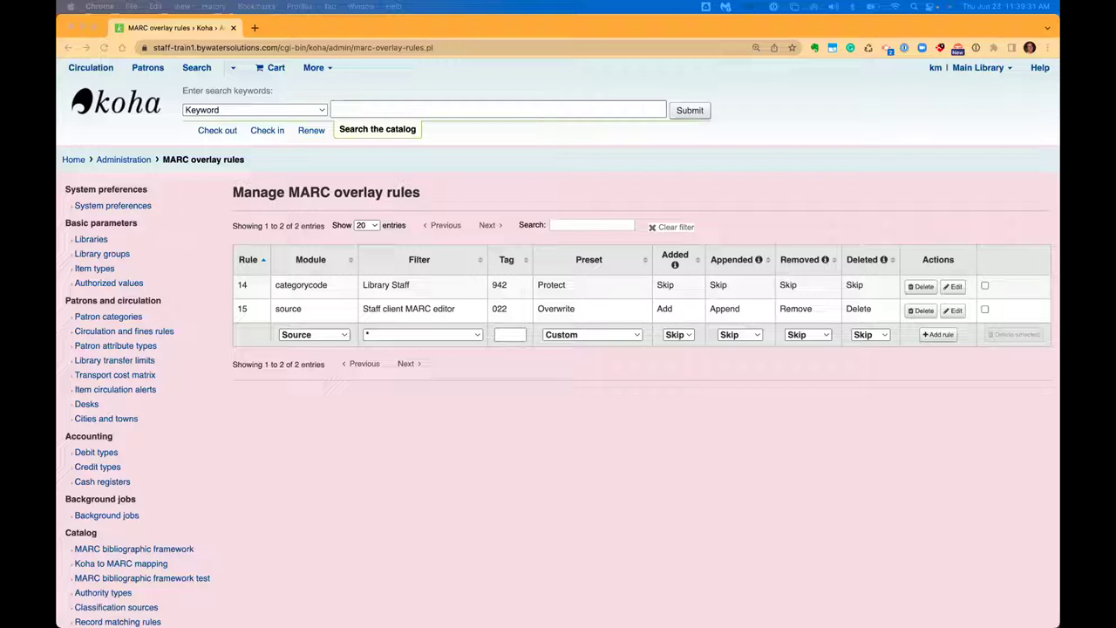
- Review the module and filter options available for a new MARC overlay rule, leaving Source and * selected
{"action": "left_click", "coordinate": [308, 338]}
{"action": "left_click", "coordinate": [308, 340]}
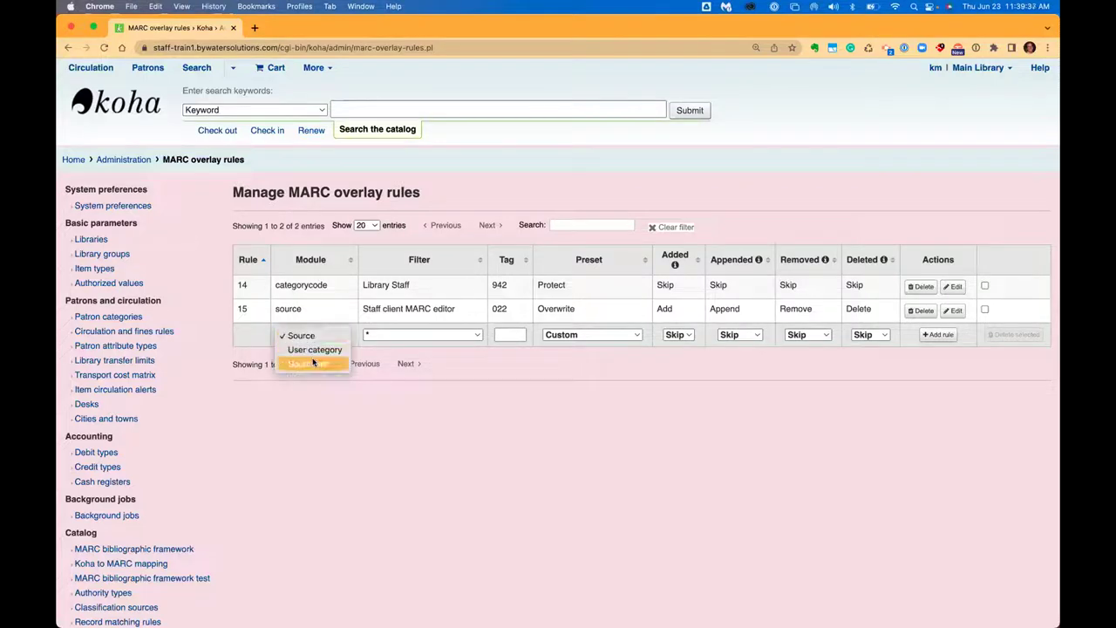
{"action": "left_click", "coordinate": [413, 335]}
{"action": "left_click", "coordinate": [413, 335]}
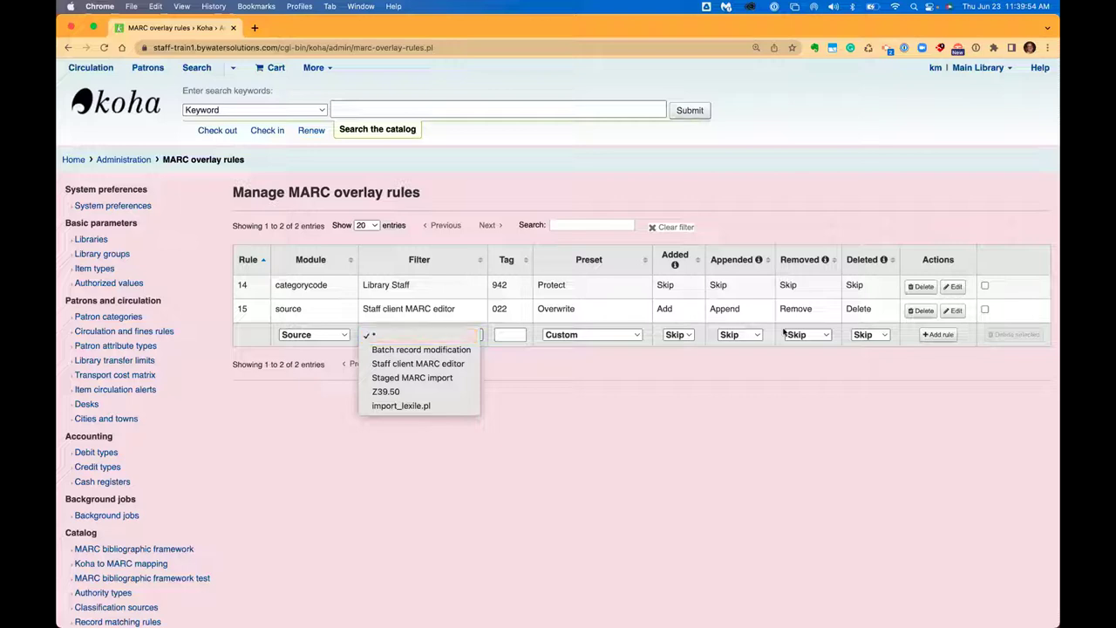
{"action": "left_click", "coordinate": [514, 394]}
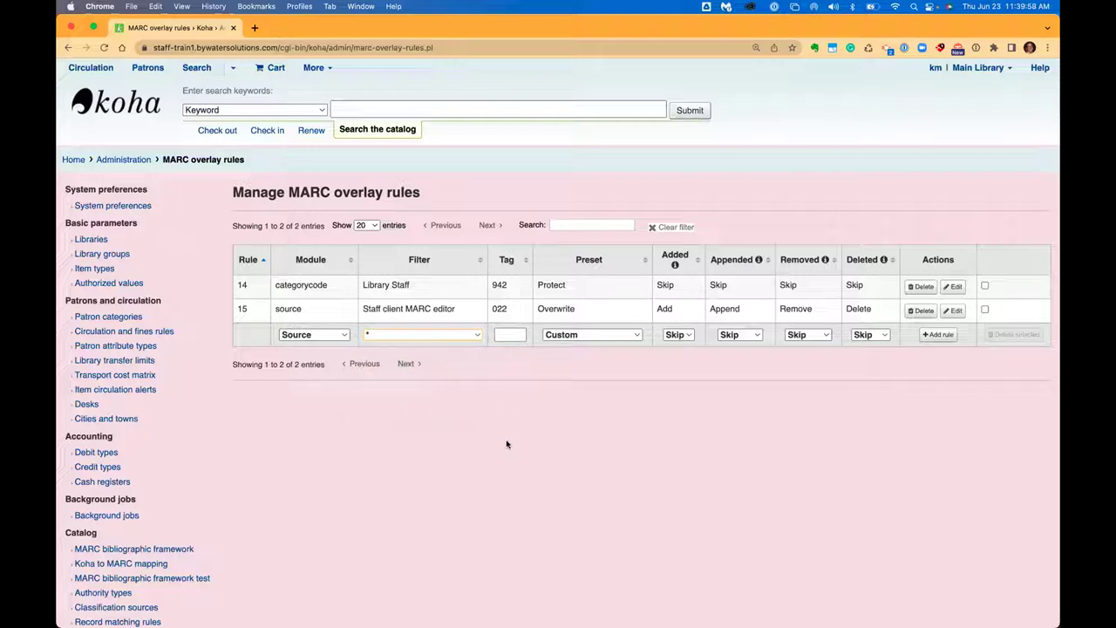
- Choose the Add new preset for the new MARC overlay rule without adding the rule
{"action": "left_click", "coordinate": [606, 333]}
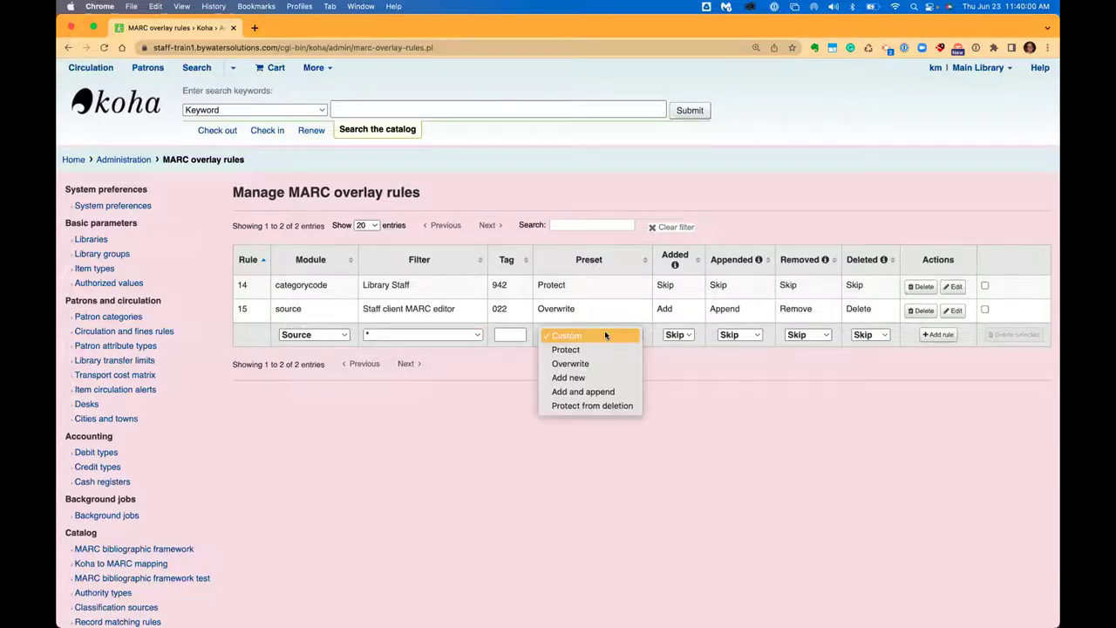
{"action": "left_click", "coordinate": [584, 379]}
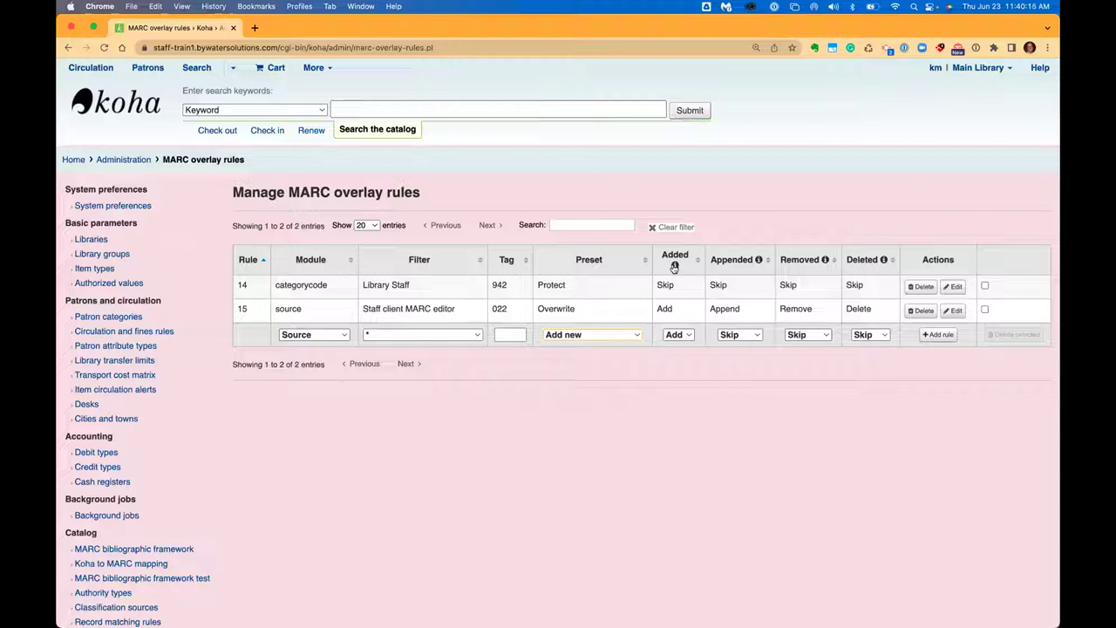
{"action": "mouse_move", "coordinate": [674, 267]}
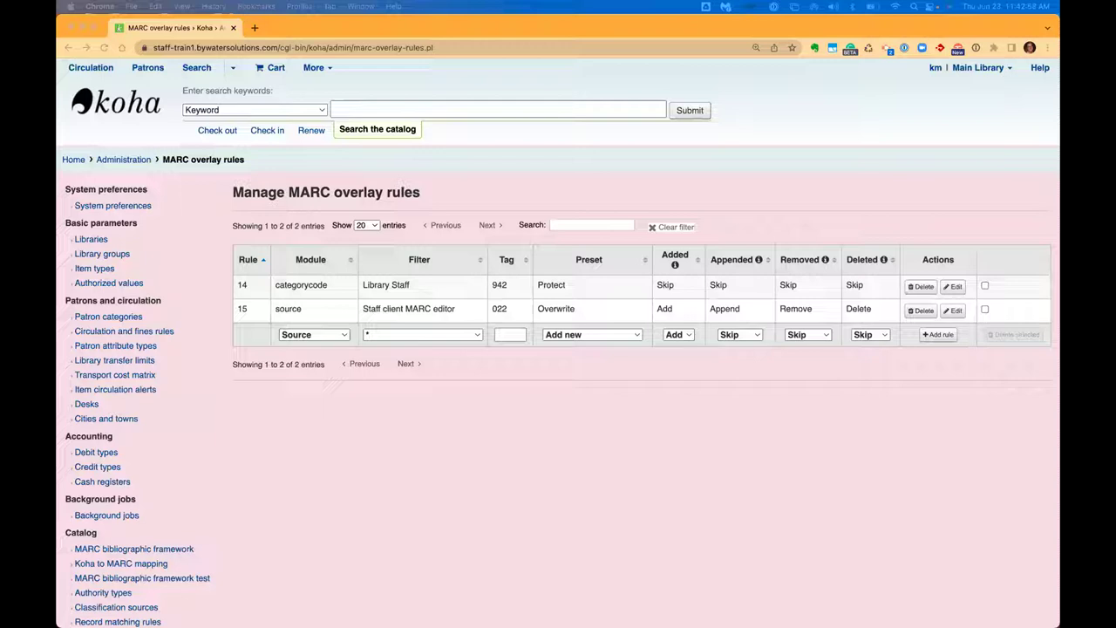
{"action": "left_click", "coordinate": [605, 442]}
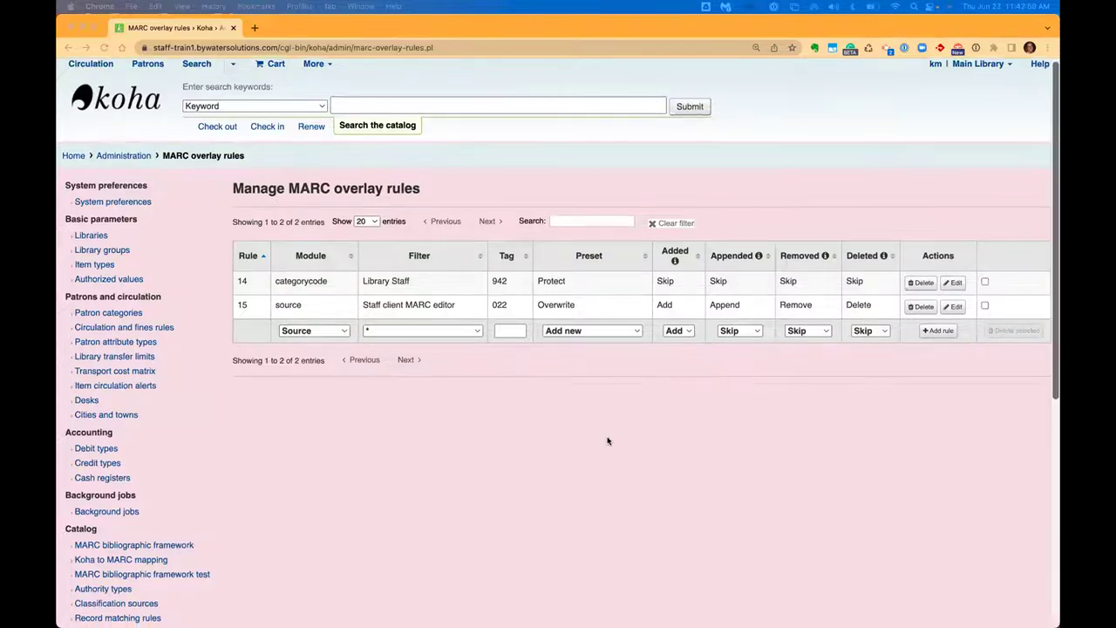
{"action": "scroll", "coordinate": [601, 442], "scroll_direction": "down", "scroll_amount": 1}
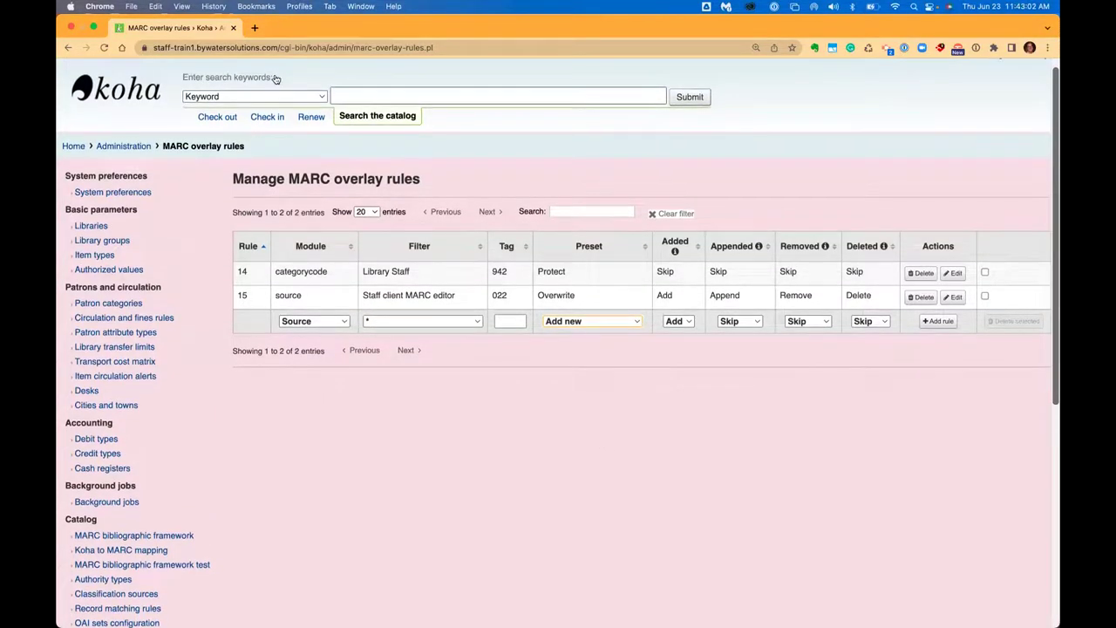
{"action": "scroll", "coordinate": [288, 70], "scroll_direction": "up", "scroll_amount": 1}
{"action": "left_click", "coordinate": [313, 67]}
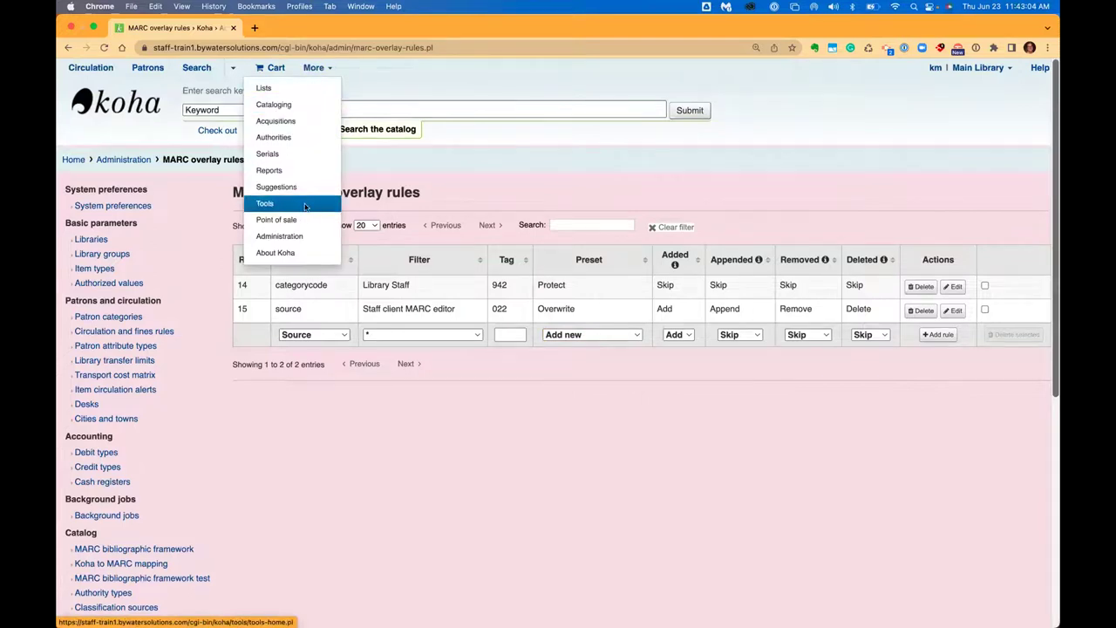
{"action": "left_click", "coordinate": [306, 207]}
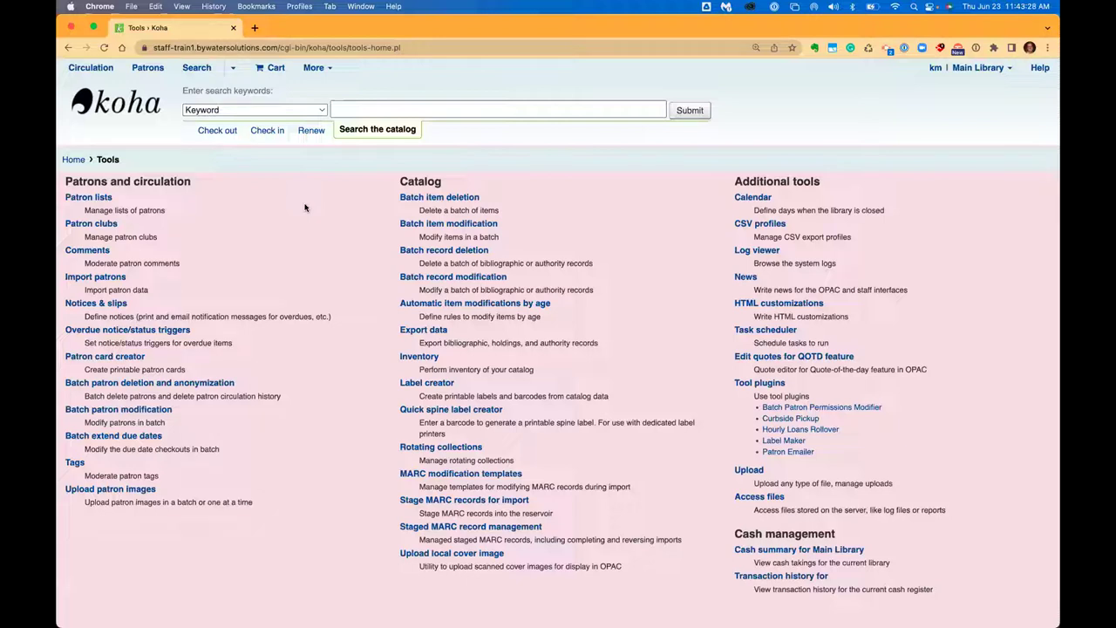
- Open the Logs section of the global system preferences and highlight the AcquisitionLog preference name
{"action": "left_click", "coordinate": [322, 72]}
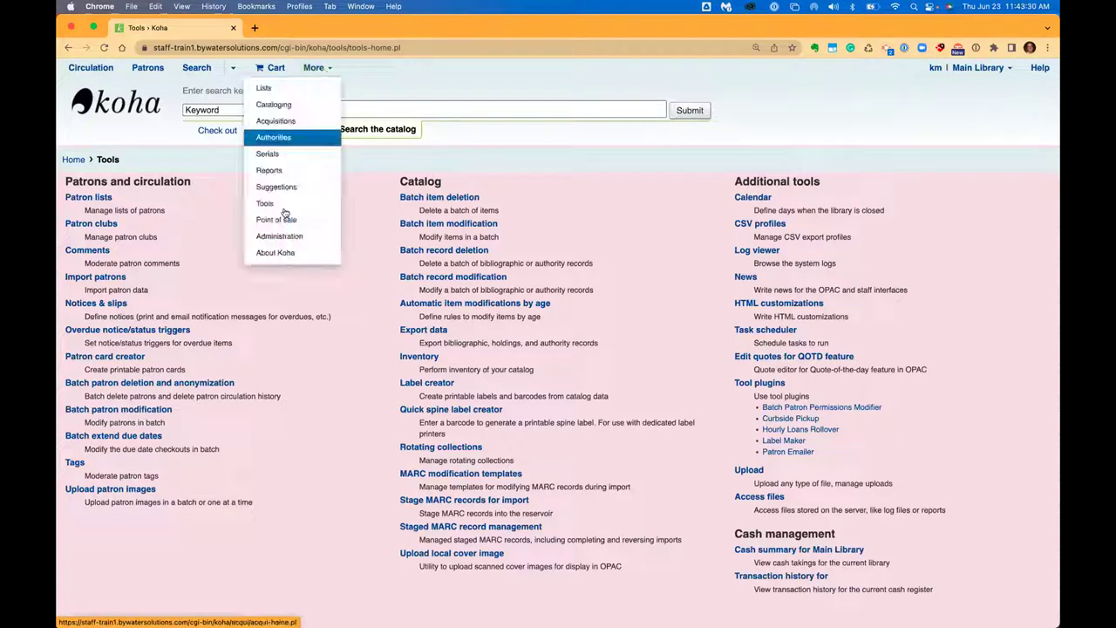
{"action": "left_click", "coordinate": [288, 237]}
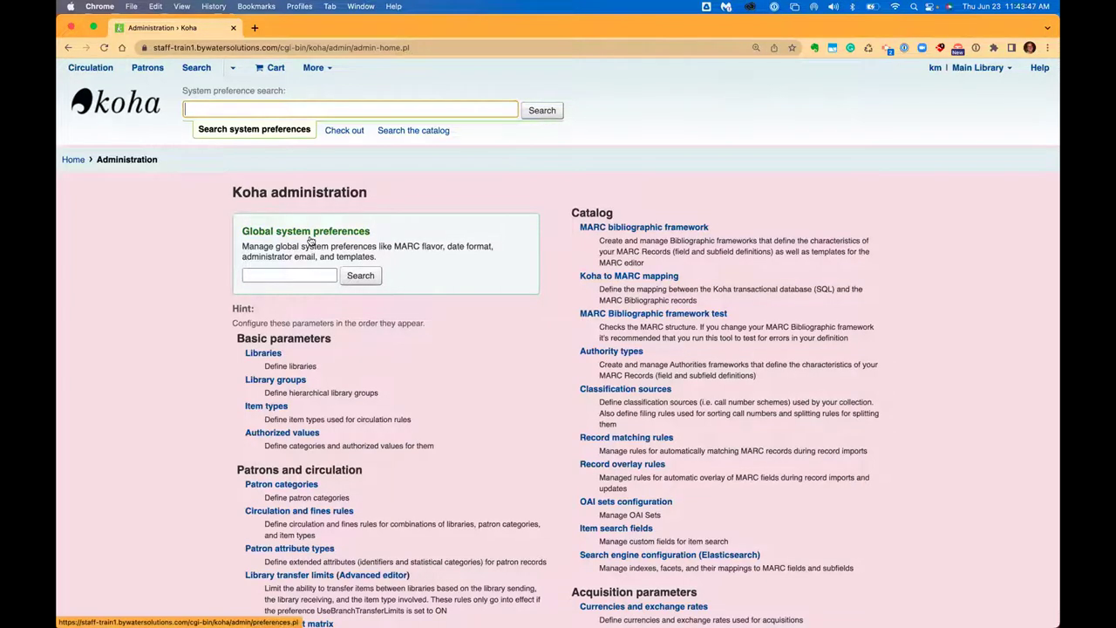
{"action": "left_click", "coordinate": [324, 231]}
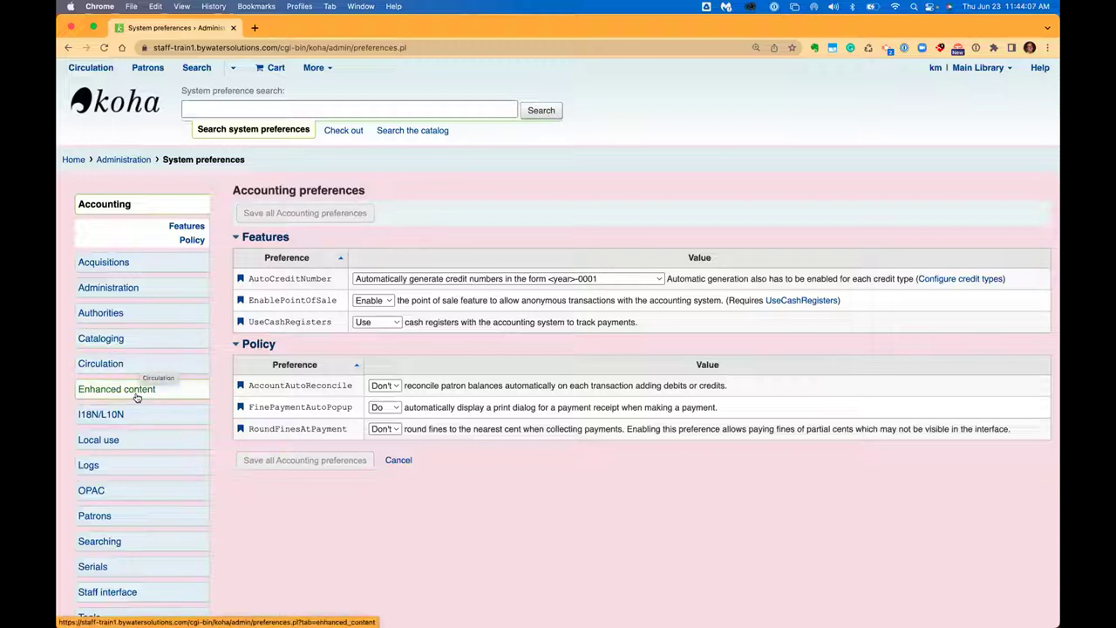
{"action": "left_click", "coordinate": [125, 466]}
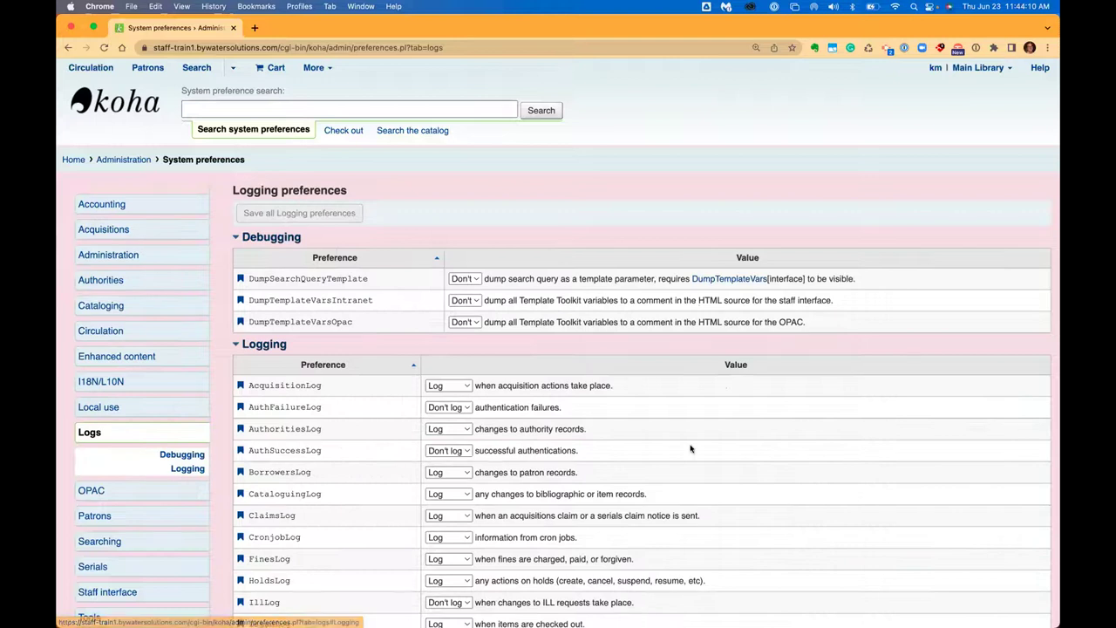
{"action": "scroll", "coordinate": [691, 448], "scroll_direction": "down", "scroll_amount": 2}
{"action": "scroll", "coordinate": [689, 447], "scroll_direction": "down", "scroll_amount": 2}
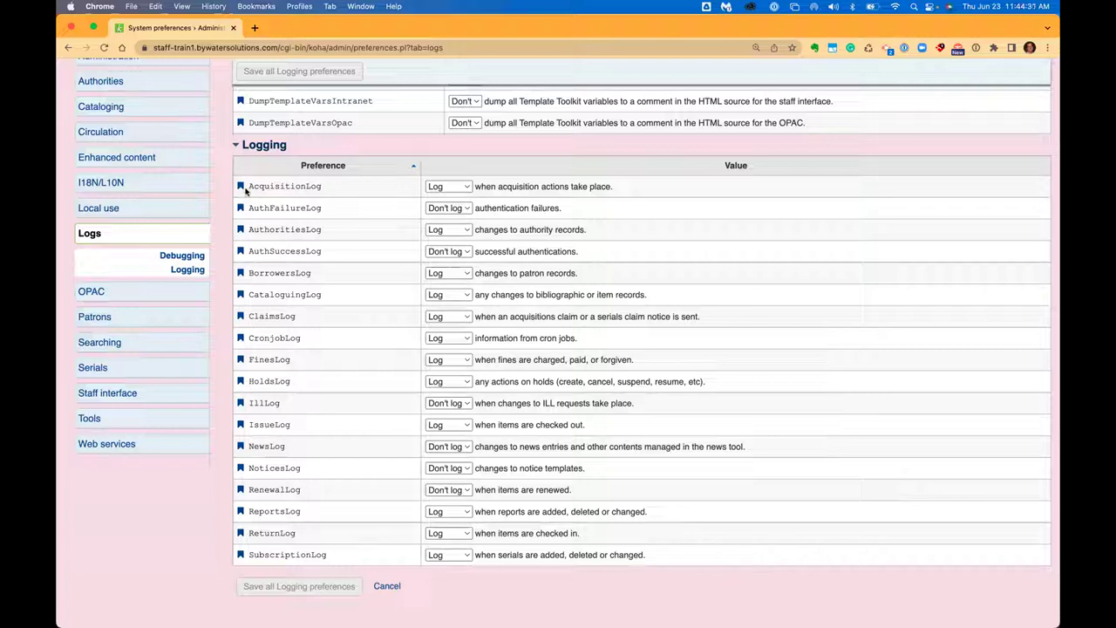
{"action": "left_click_drag", "start_coordinate": [247, 187], "coordinate": [355, 190]}
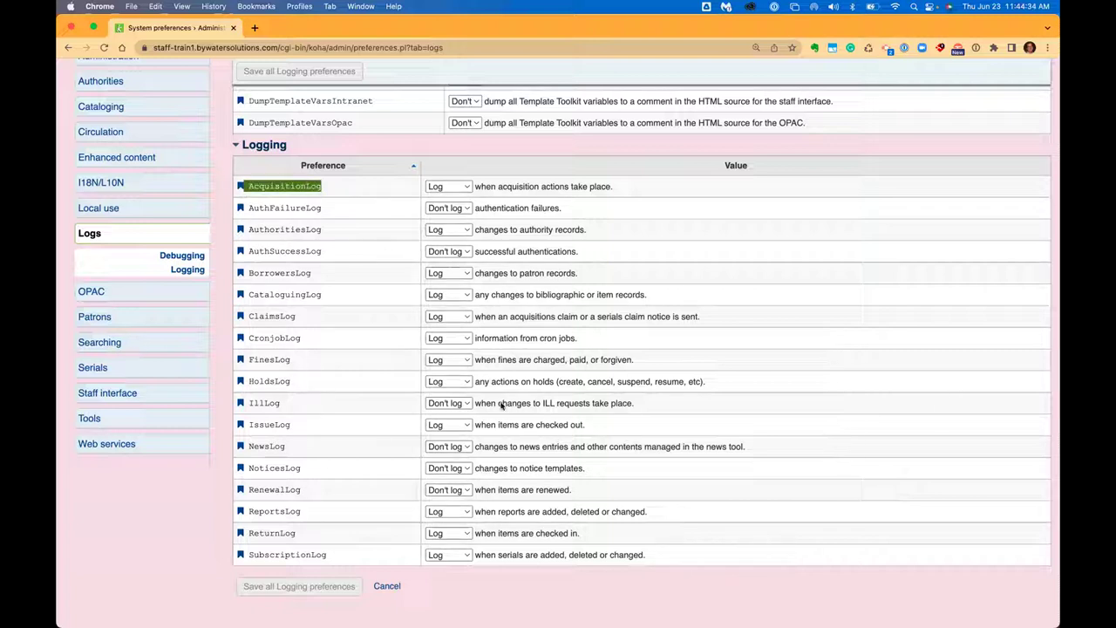
- Open the log viewer from the tools and limit its modules to Acquisitions only
{"action": "scroll", "coordinate": [336, 379], "scroll_direction": "up", "scroll_amount": 5}
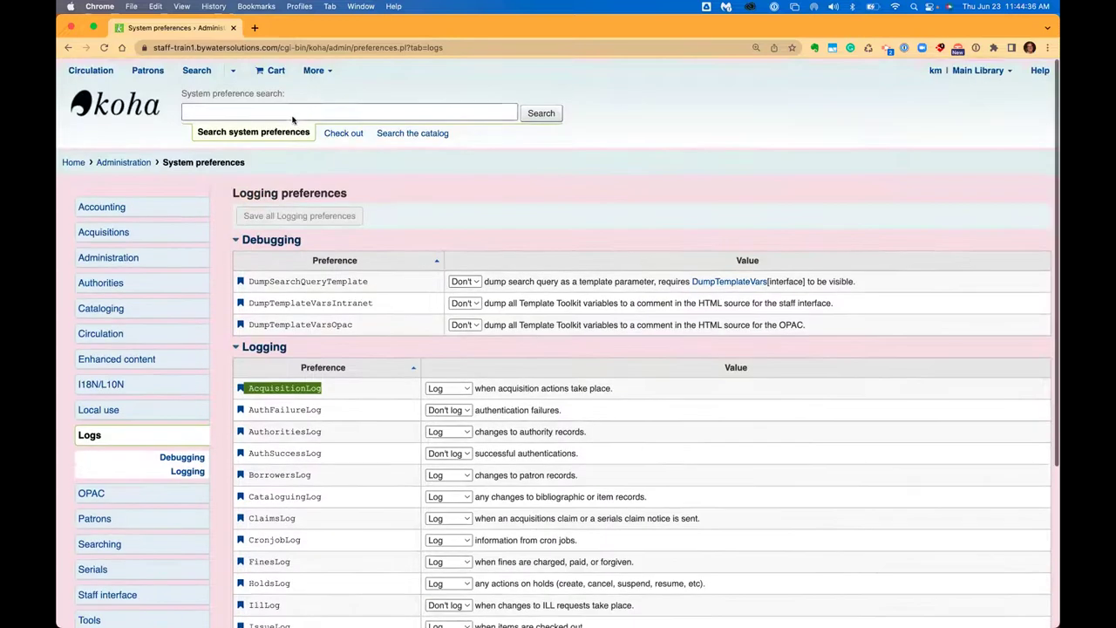
{"action": "left_click", "coordinate": [314, 67]}
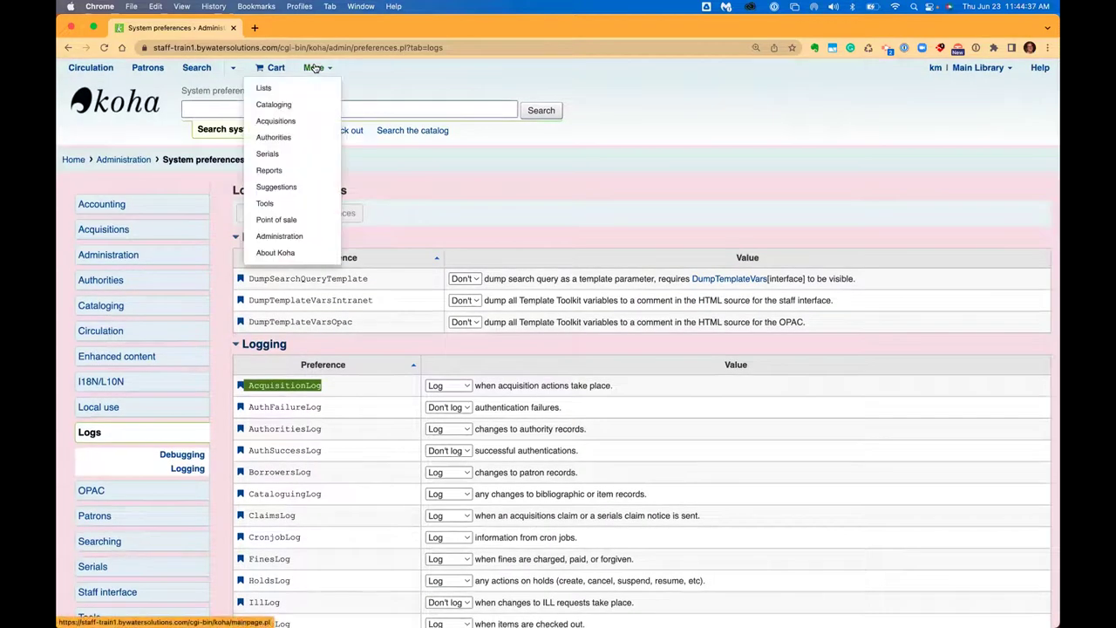
{"action": "left_click", "coordinate": [297, 203]}
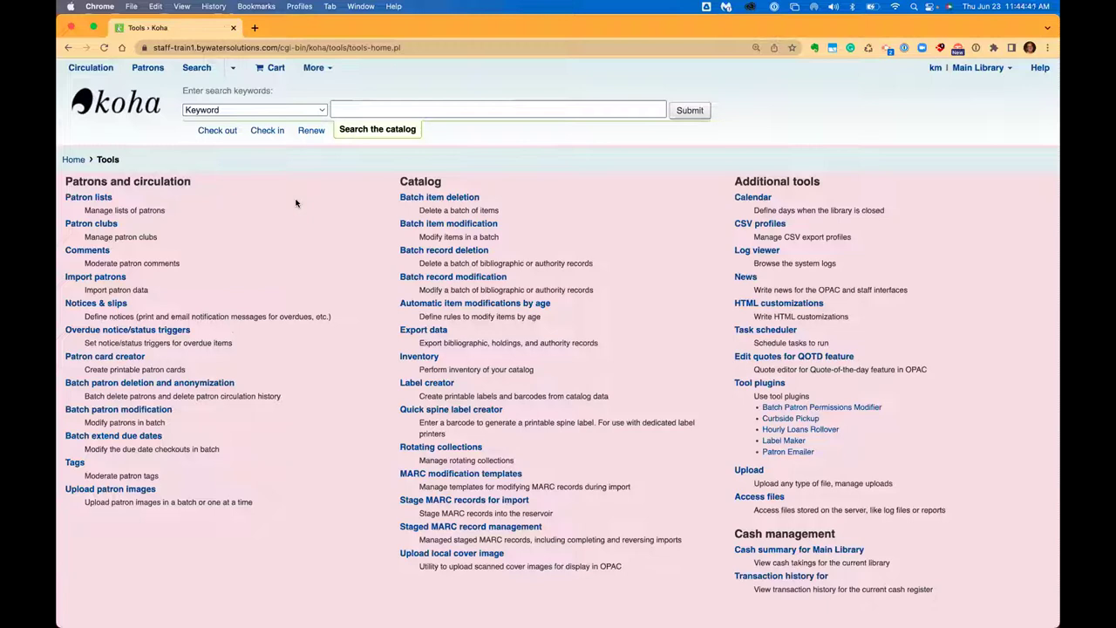
{"action": "left_click", "coordinate": [769, 252]}
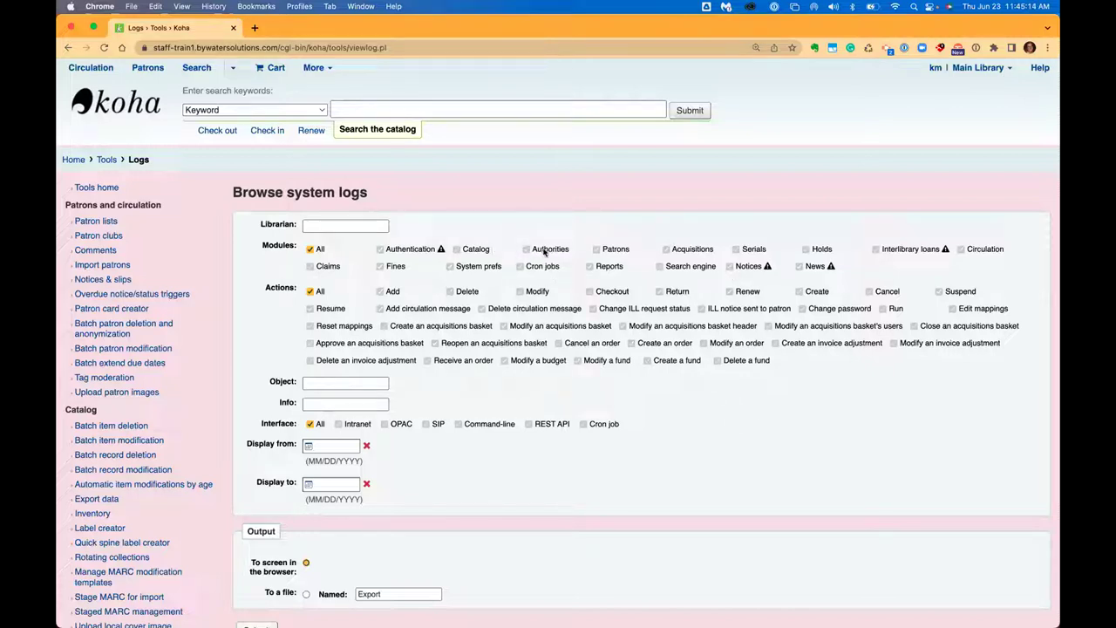
{"action": "left_click", "coordinate": [310, 249]}
{"action": "left_click", "coordinate": [666, 249]}
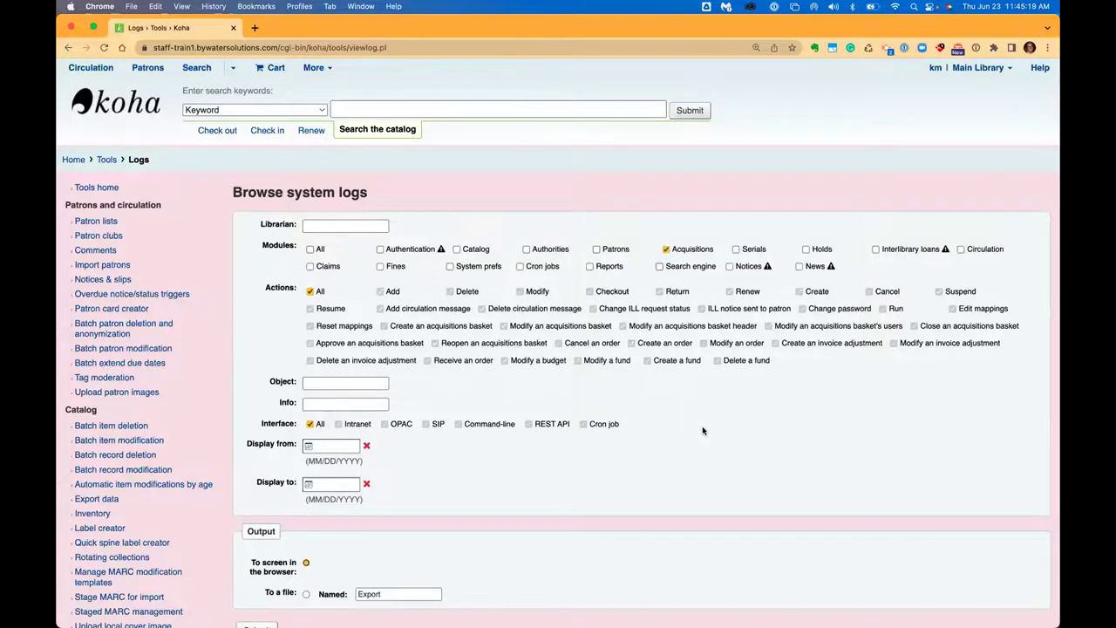
- Limit the log actions to Modify and Modify a fund, and run the log search
{"action": "scroll", "coordinate": [871, 262], "scroll_direction": "down", "scroll_amount": 3}
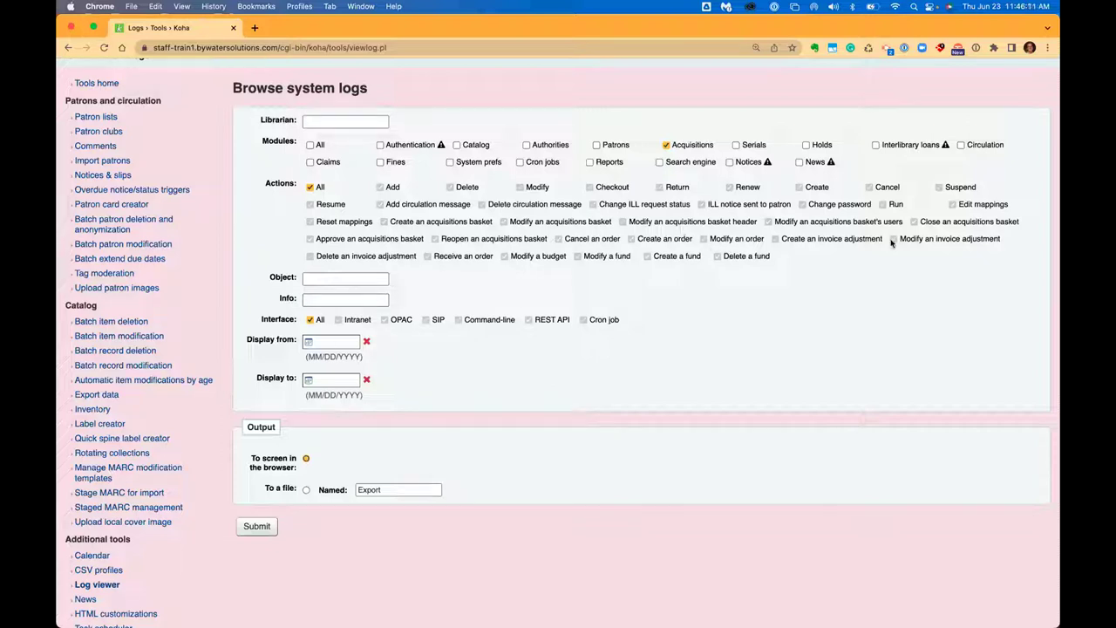
{"action": "scroll", "coordinate": [582, 258], "scroll_direction": "up", "scroll_amount": 1}
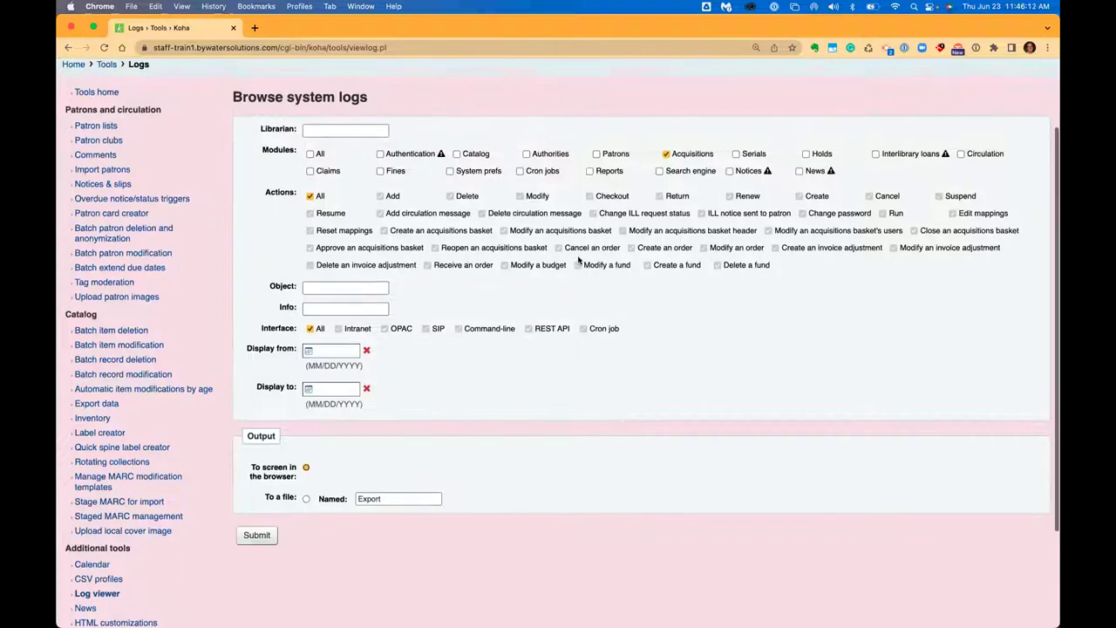
{"action": "left_click", "coordinate": [311, 198]}
{"action": "left_click", "coordinate": [578, 267]}
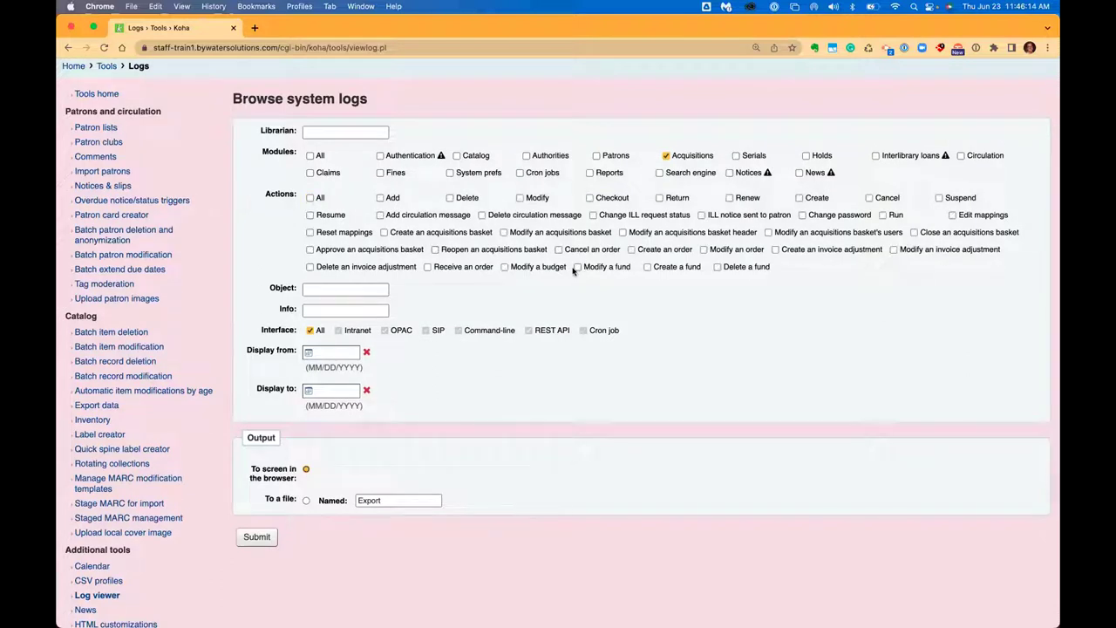
{"action": "left_click", "coordinate": [256, 537]}
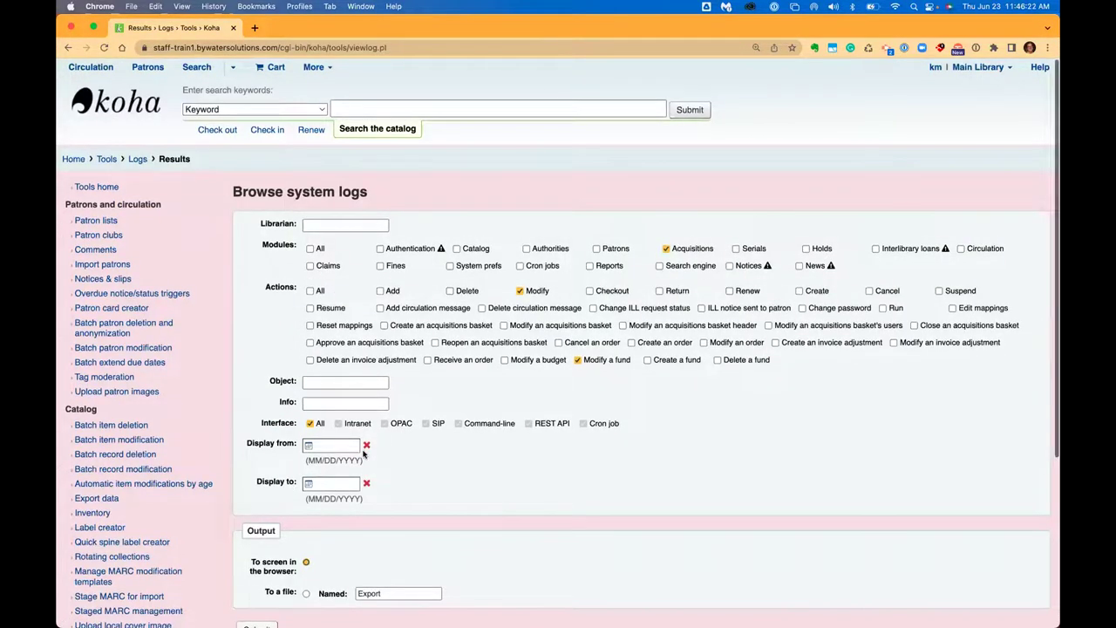
- Examine the Info details of the fund modification log entry, highlighting the budget amount values
{"action": "scroll", "coordinate": [365, 452], "scroll_direction": "down", "scroll_amount": 5}
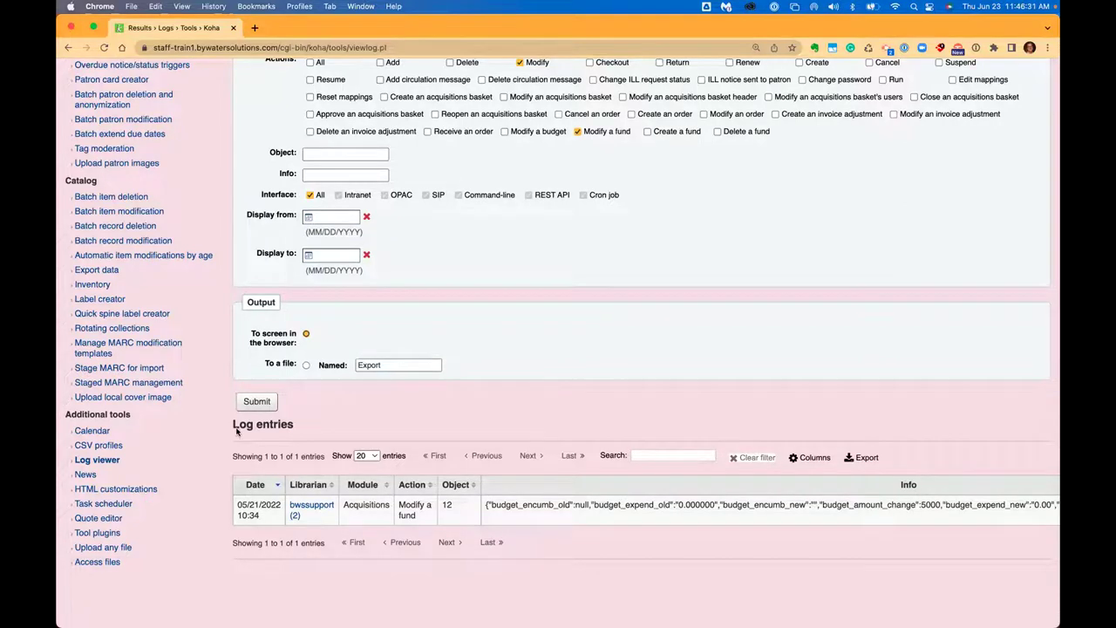
{"action": "scroll", "coordinate": [579, 410], "scroll_direction": "right", "scroll_amount": 1}
{"action": "scroll", "coordinate": [580, 410], "scroll_direction": "right", "scroll_amount": 5}
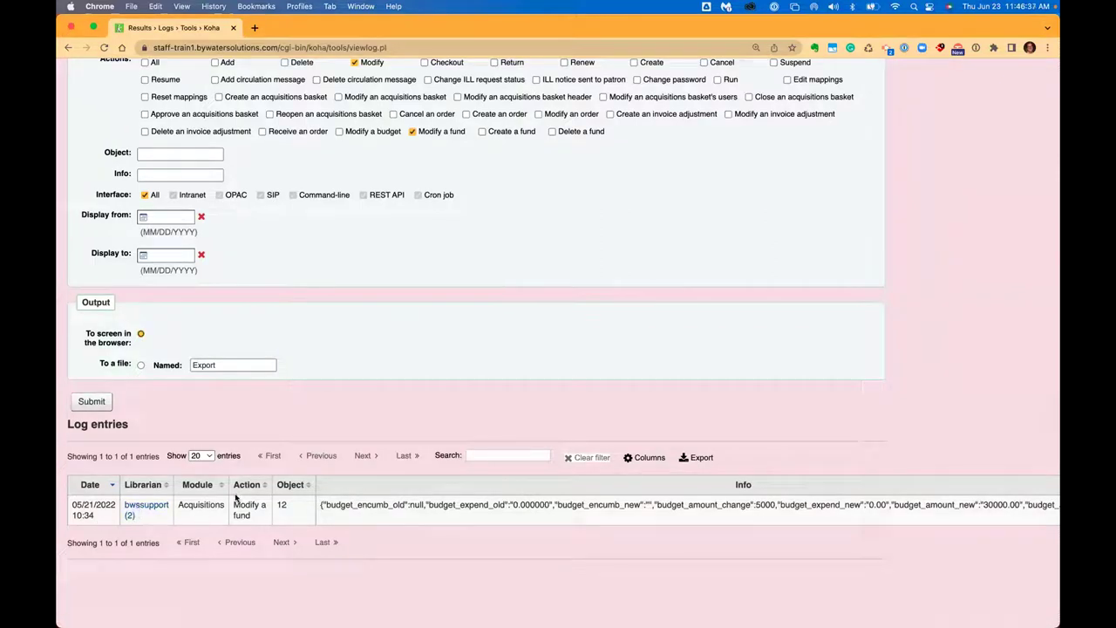
{"action": "left_click_drag", "start_coordinate": [320, 510], "coordinate": [820, 514]}
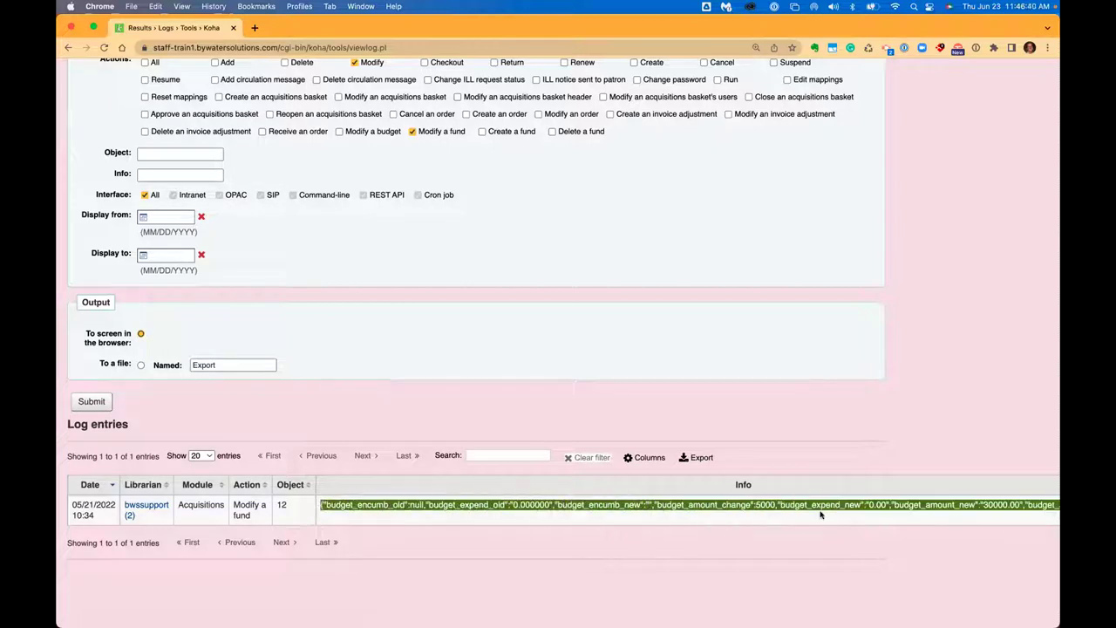
{"action": "left_click", "coordinate": [937, 549]}
{"action": "scroll", "coordinate": [743, 561], "scroll_direction": "right", "scroll_amount": 2}
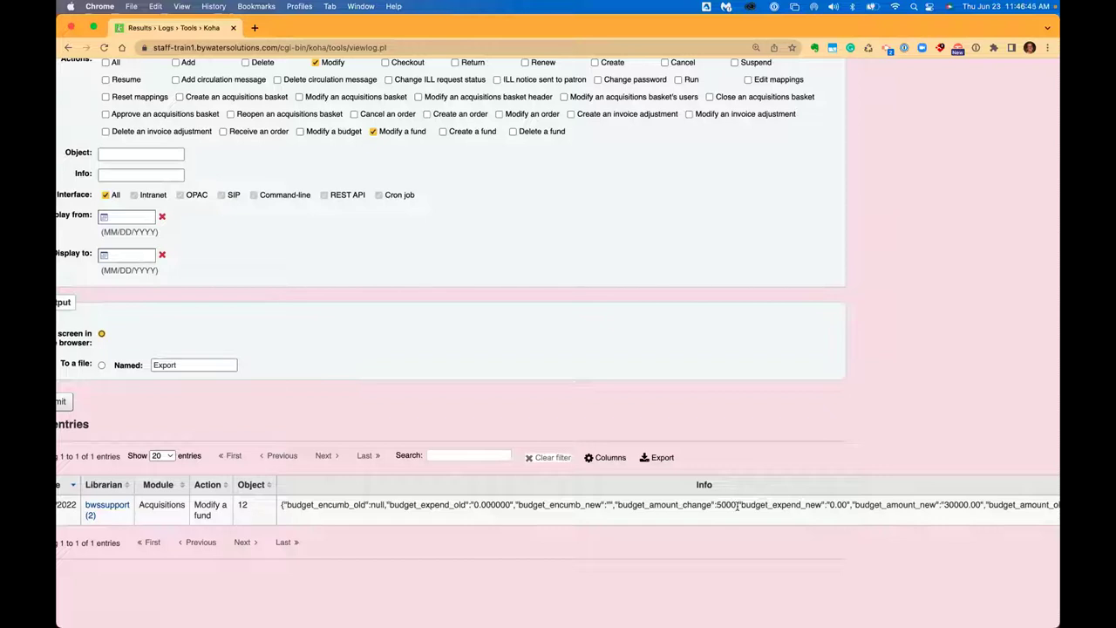
{"action": "scroll", "coordinate": [879, 505], "scroll_direction": "right", "scroll_amount": 4}
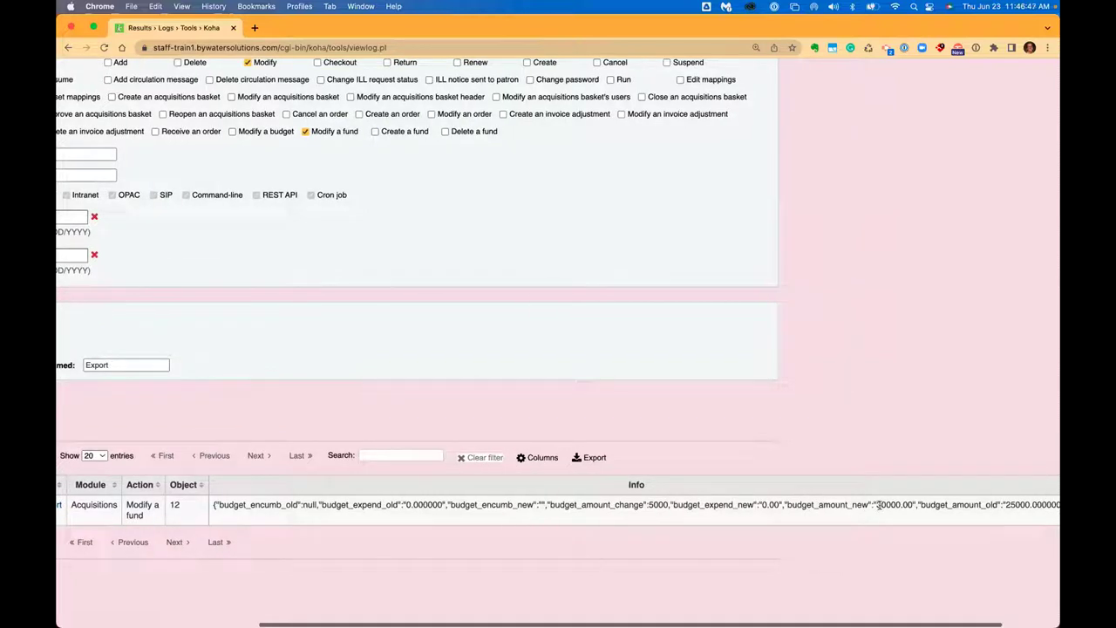
{"action": "double_click", "coordinate": [970, 504]}
{"action": "left_click_drag", "start_coordinate": [720, 504], "coordinate": [869, 506]}
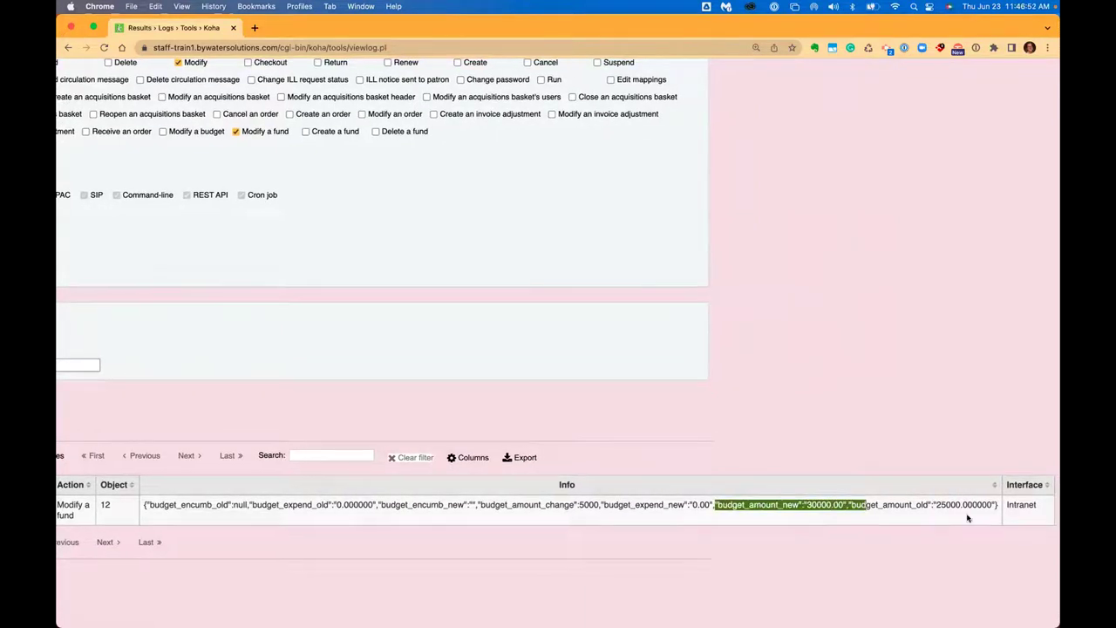
{"action": "scroll", "coordinate": [485, 304], "scroll_direction": "left", "scroll_amount": 10}
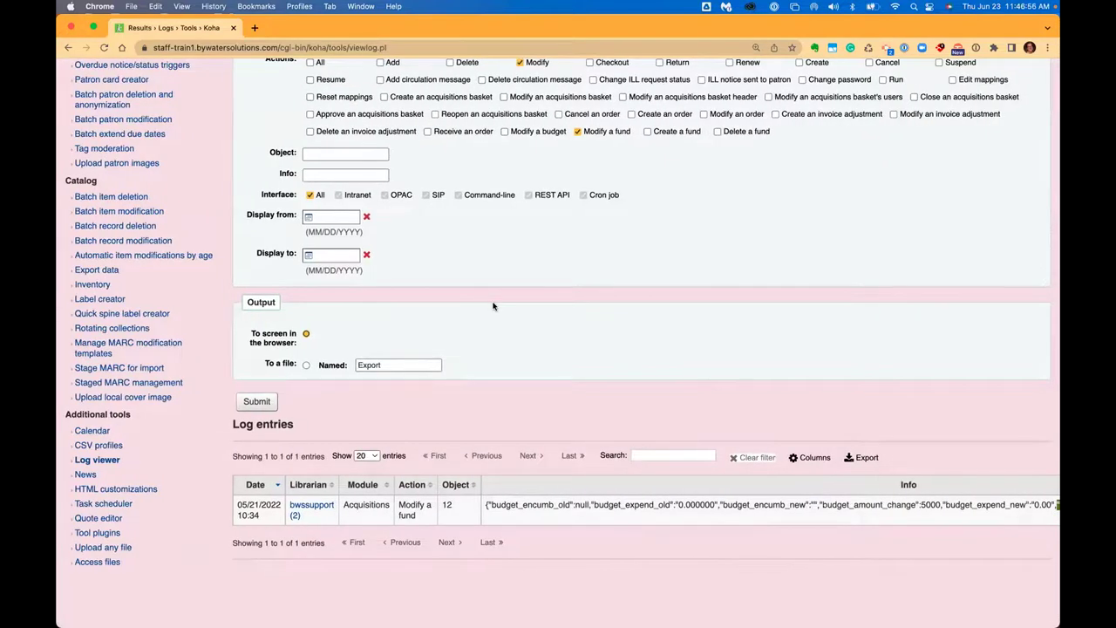
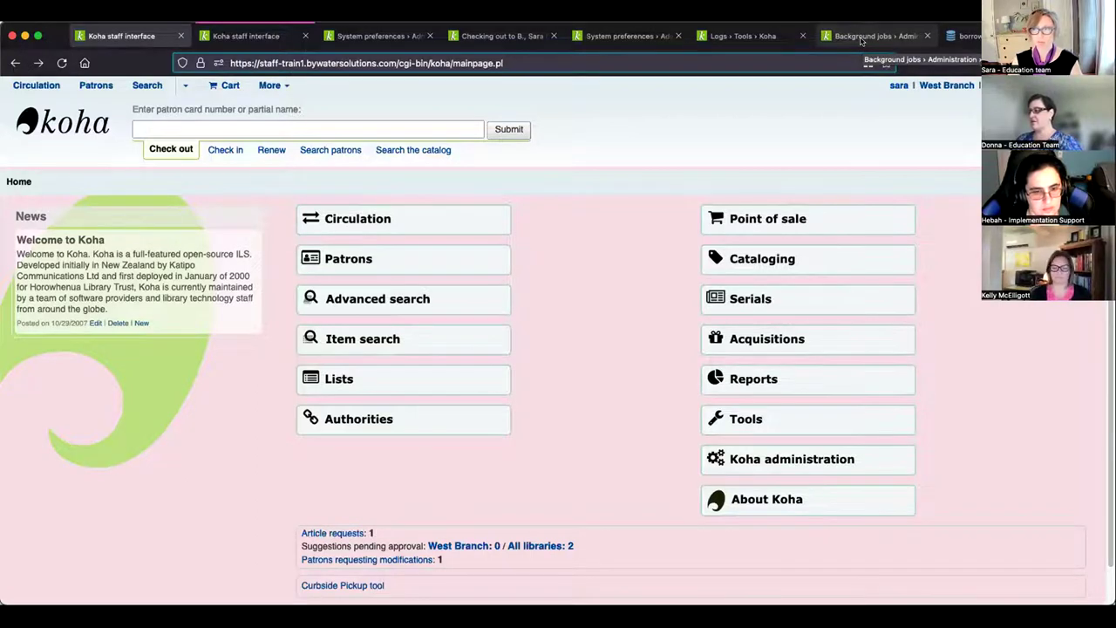
- Switch to the already open Background jobs page on the staff-train3 site and examine its address and job list
{"action": "left_click", "coordinate": [861, 37]}
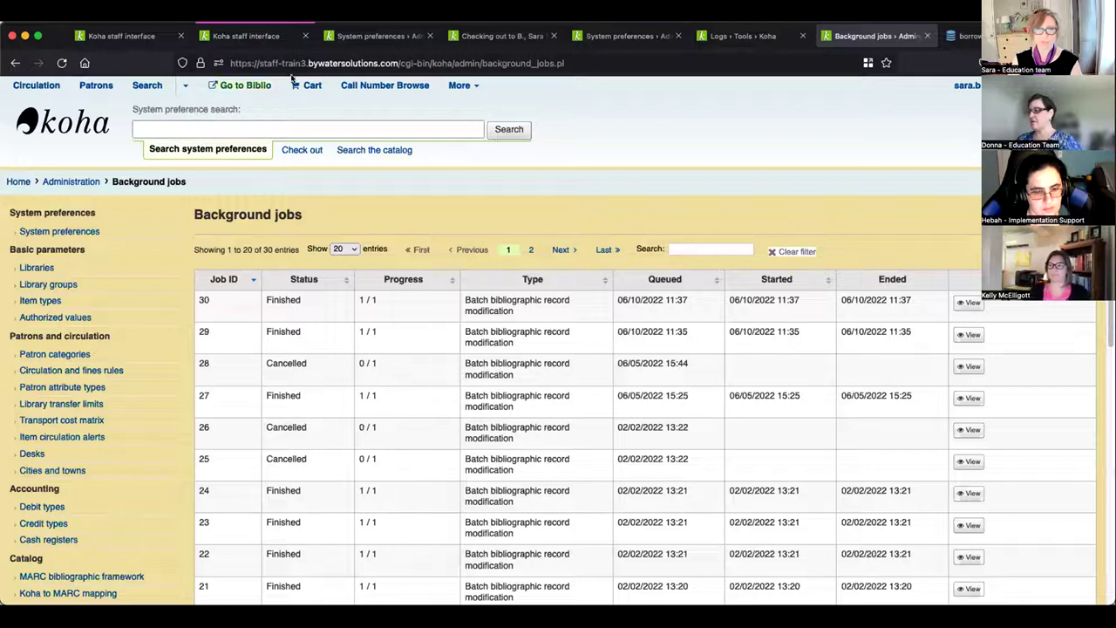
{"action": "left_click", "coordinate": [482, 62]}
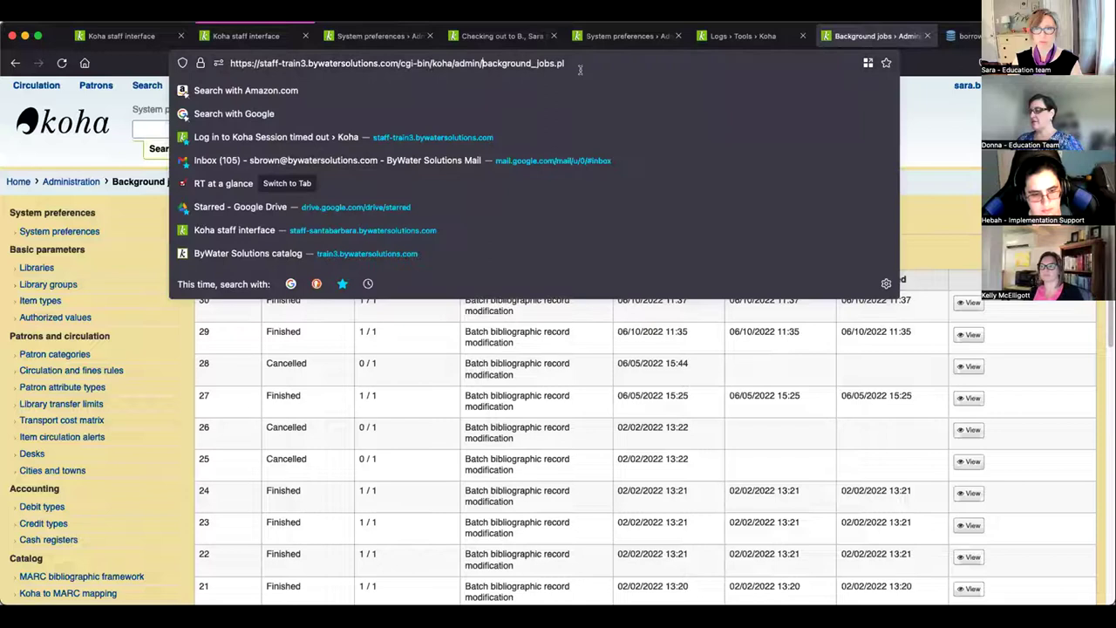
{"action": "left_click", "coordinate": [571, 63]}
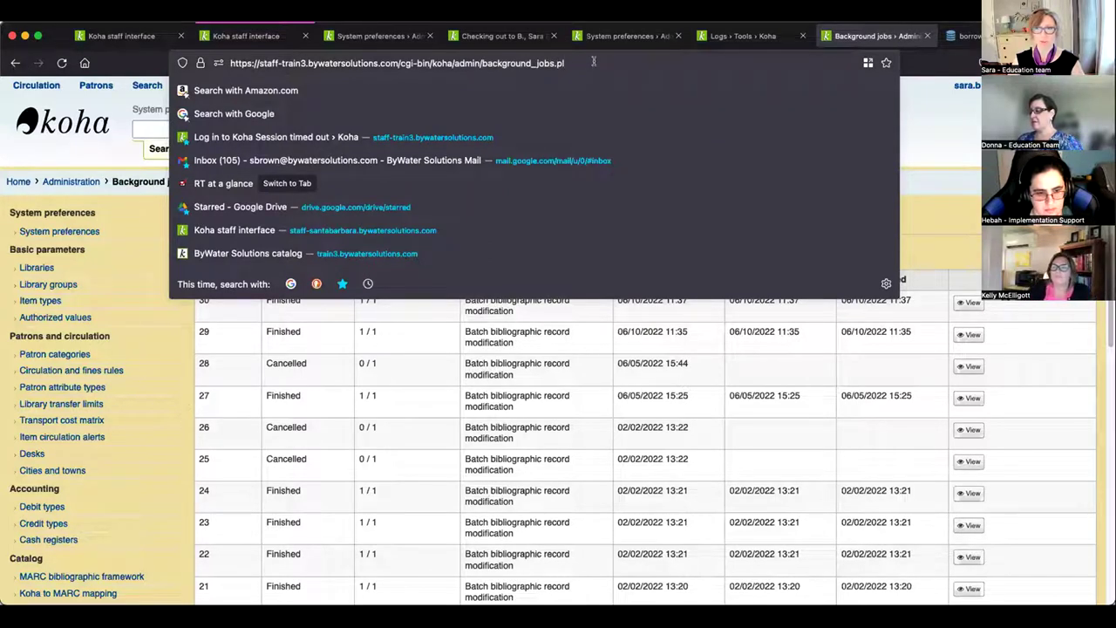
{"action": "left_click", "coordinate": [977, 223]}
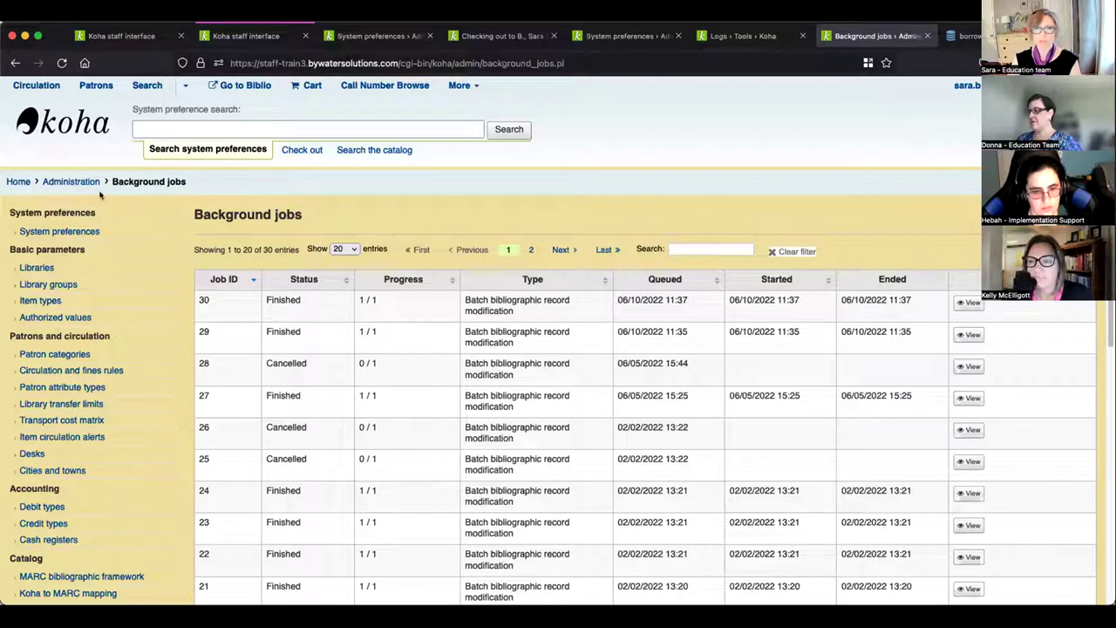
{"action": "scroll", "coordinate": [349, 332], "scroll_direction": "down", "scroll_amount": 1}
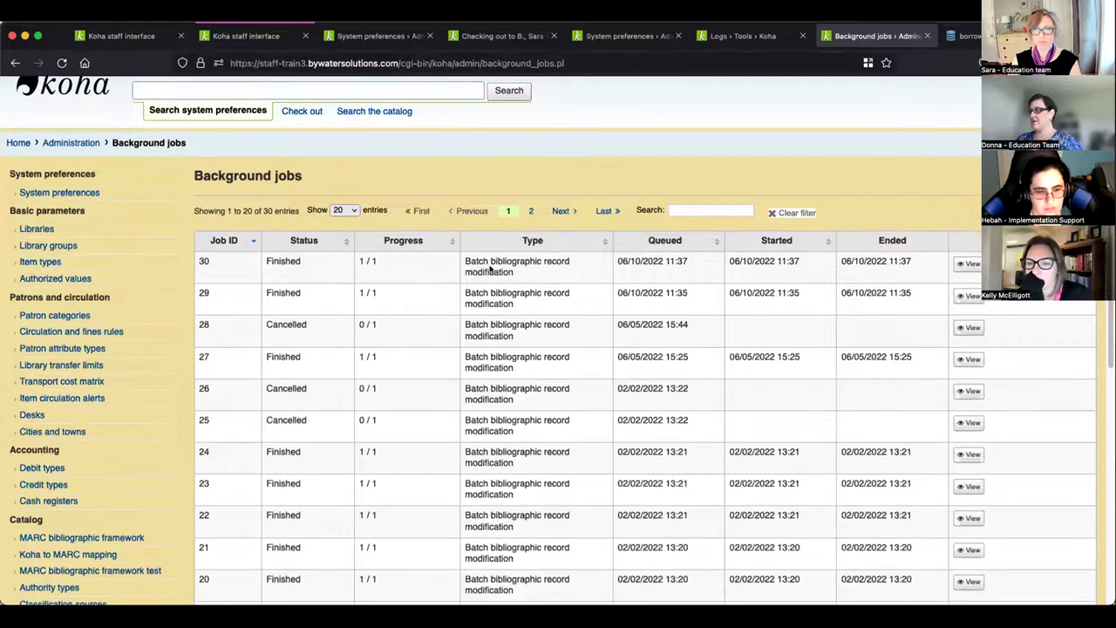
{"action": "scroll", "coordinate": [535, 315], "scroll_direction": "up", "scroll_amount": 1}
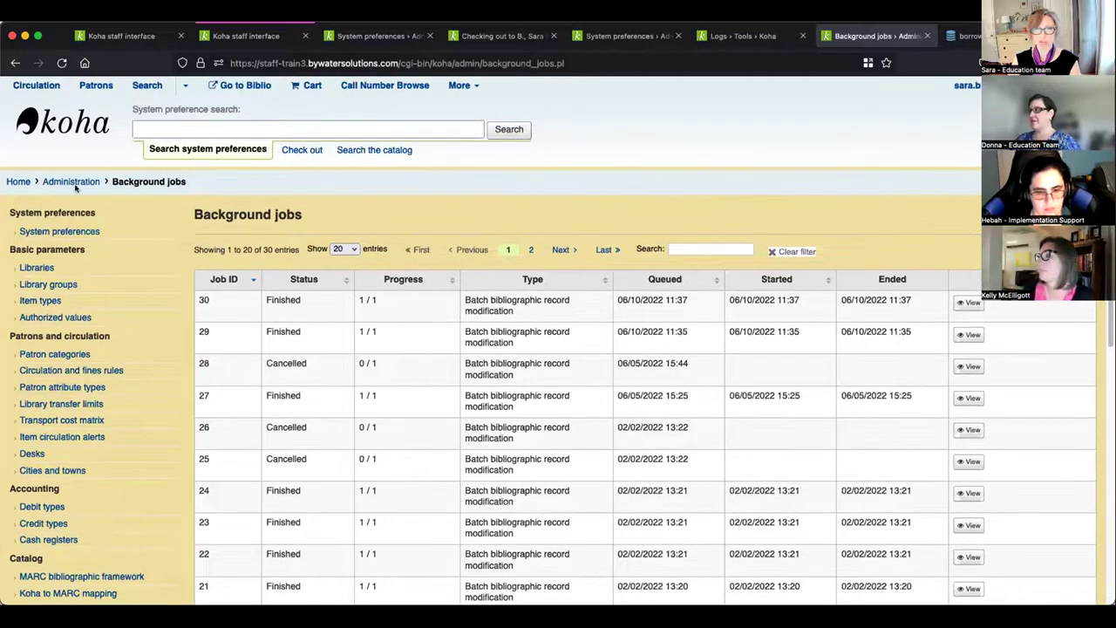
- Open the staff-train3 Administration page separately and check its sections for a background jobs entry
{"action": "right_click", "coordinate": [107, 183]}
{"action": "left_click", "coordinate": [115, 187]}
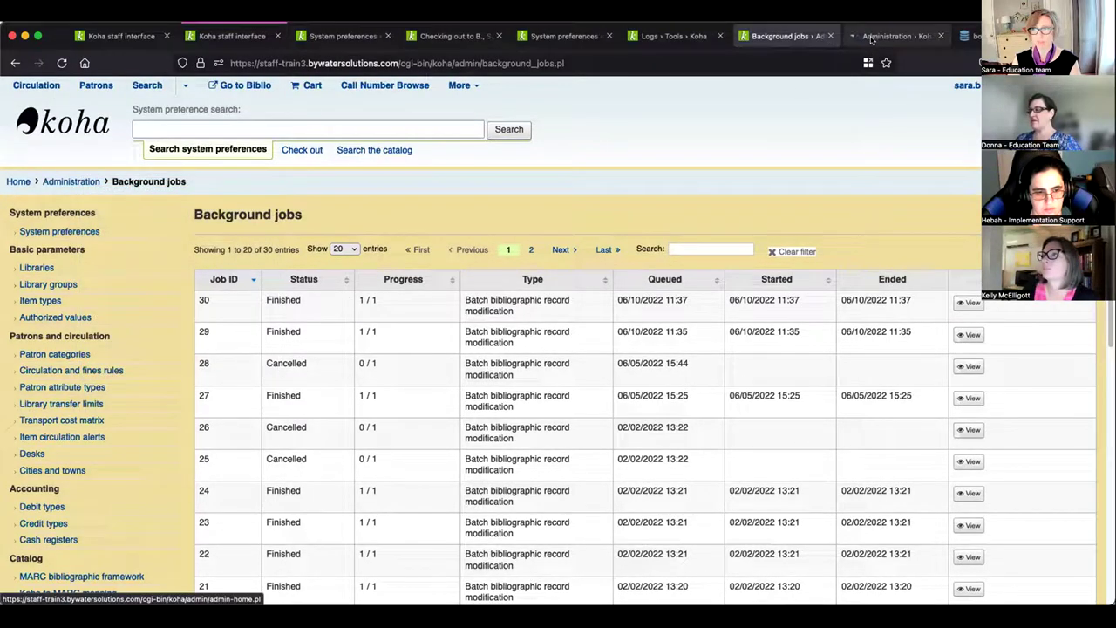
{"action": "scroll", "coordinate": [418, 348], "scroll_direction": "down", "scroll_amount": 5}
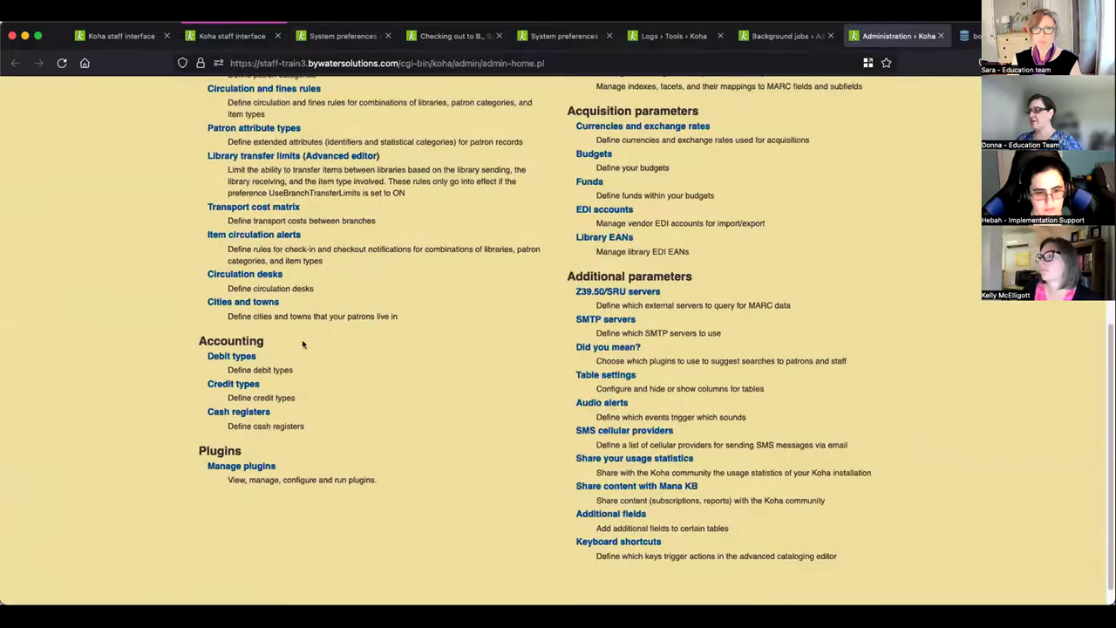
{"action": "scroll", "coordinate": [369, 274], "scroll_direction": "up", "scroll_amount": 2}
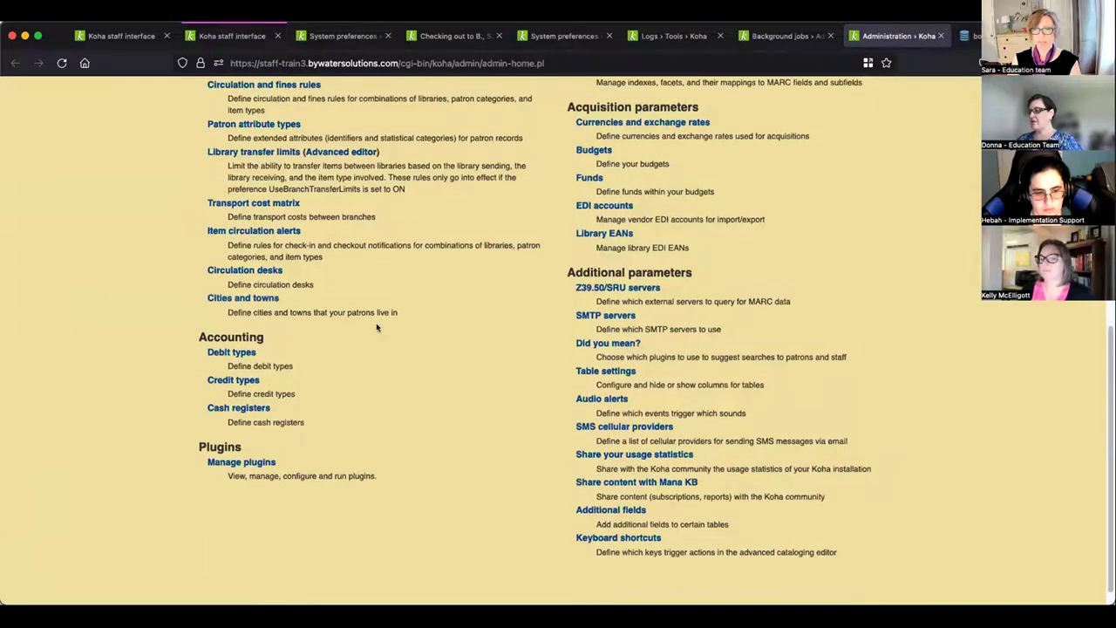
{"action": "scroll", "coordinate": [425, 328], "scroll_direction": "up", "scroll_amount": 6}
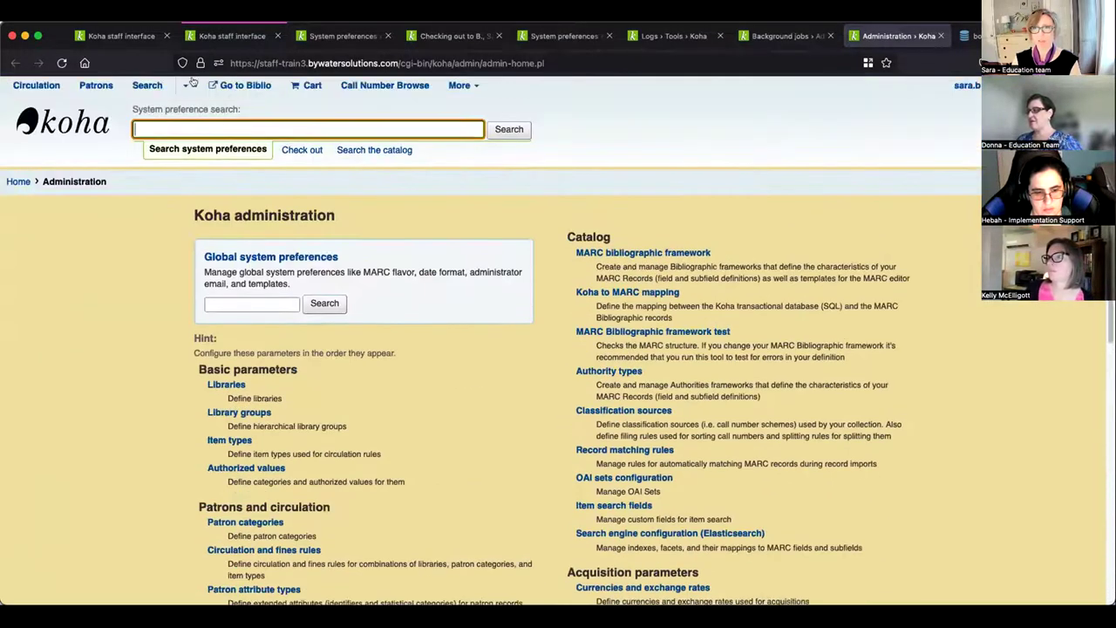
- Return to the staff-train1 staff interface and open Manage background jobs from Koha administration
{"action": "left_click", "coordinate": [119, 36]}
{"action": "scroll", "coordinate": [594, 396], "scroll_direction": "down", "scroll_amount": 1}
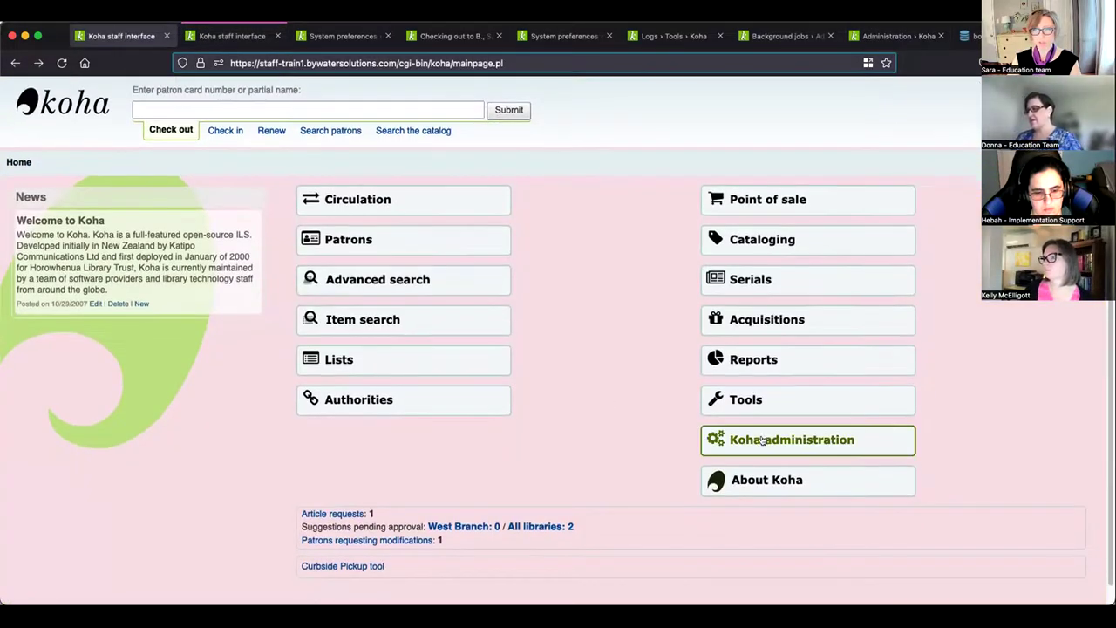
{"action": "left_click", "coordinate": [761, 442]}
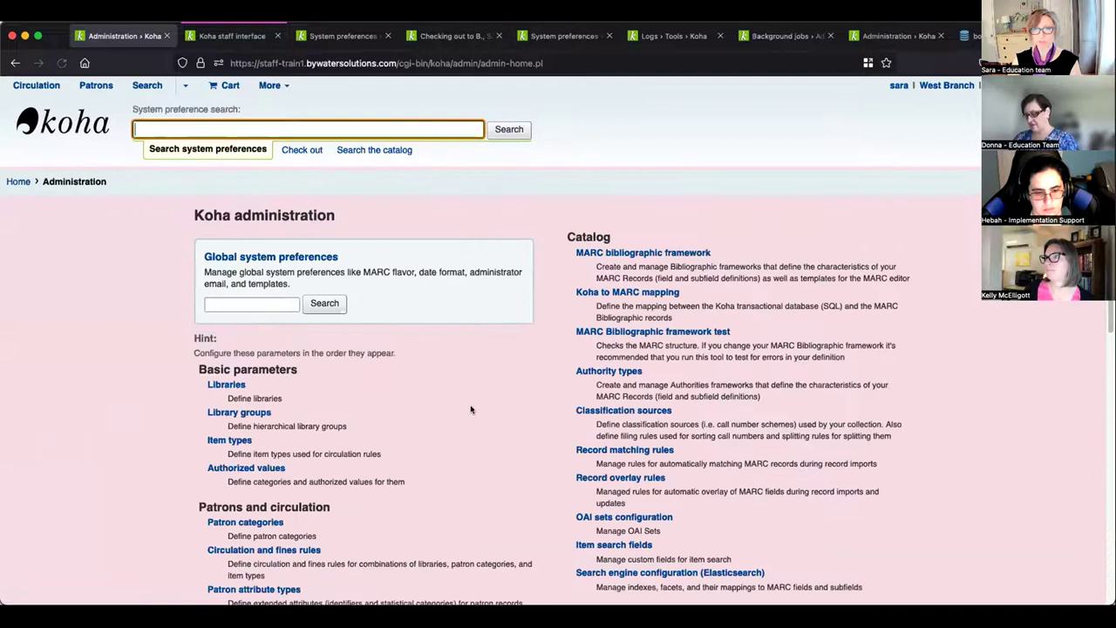
{"action": "scroll", "coordinate": [470, 409], "scroll_direction": "down", "scroll_amount": 5}
{"action": "scroll", "coordinate": [436, 419], "scroll_direction": "down", "scroll_amount": 5}
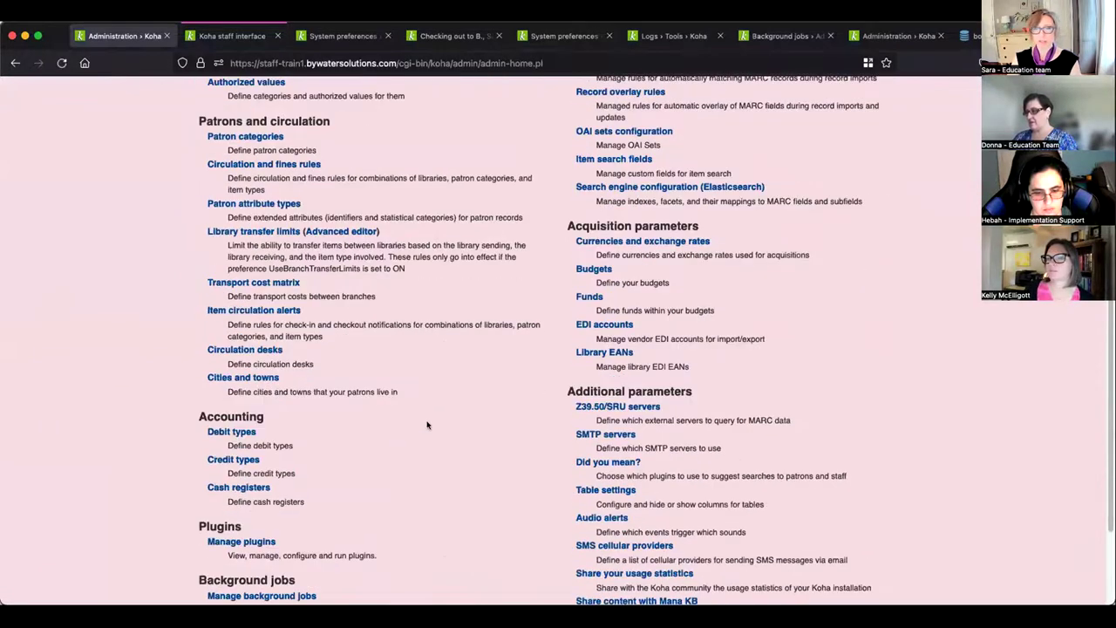
{"action": "left_click", "coordinate": [245, 537]}
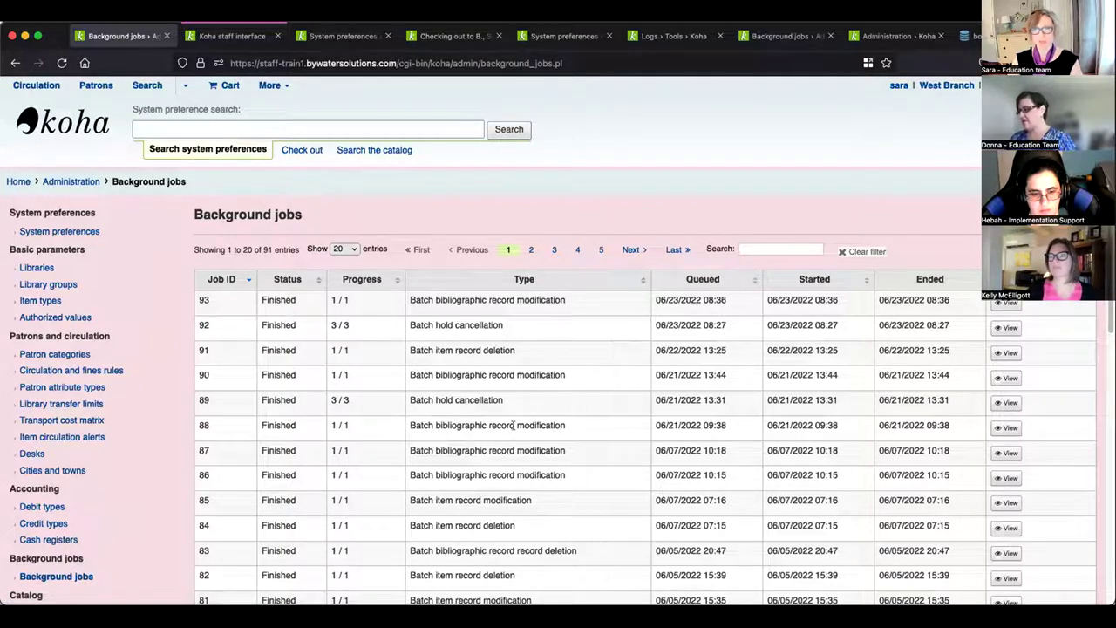
- Review the details of background jobs 88 and 81, returning to the job list after each
{"action": "left_click", "coordinate": [1009, 427]}
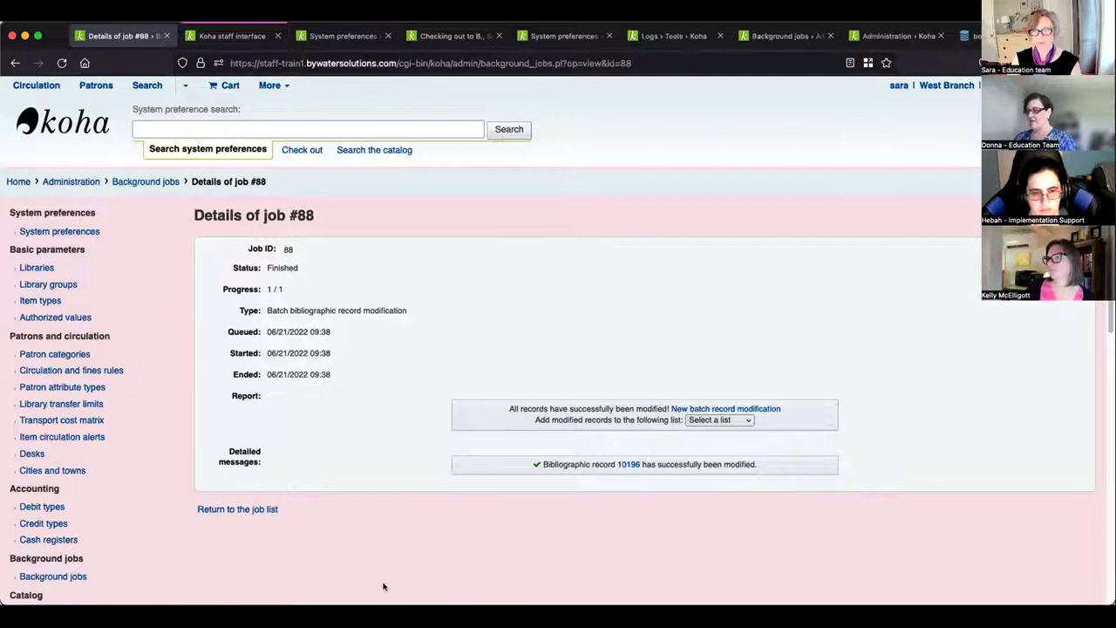
{"action": "left_click", "coordinate": [15, 64]}
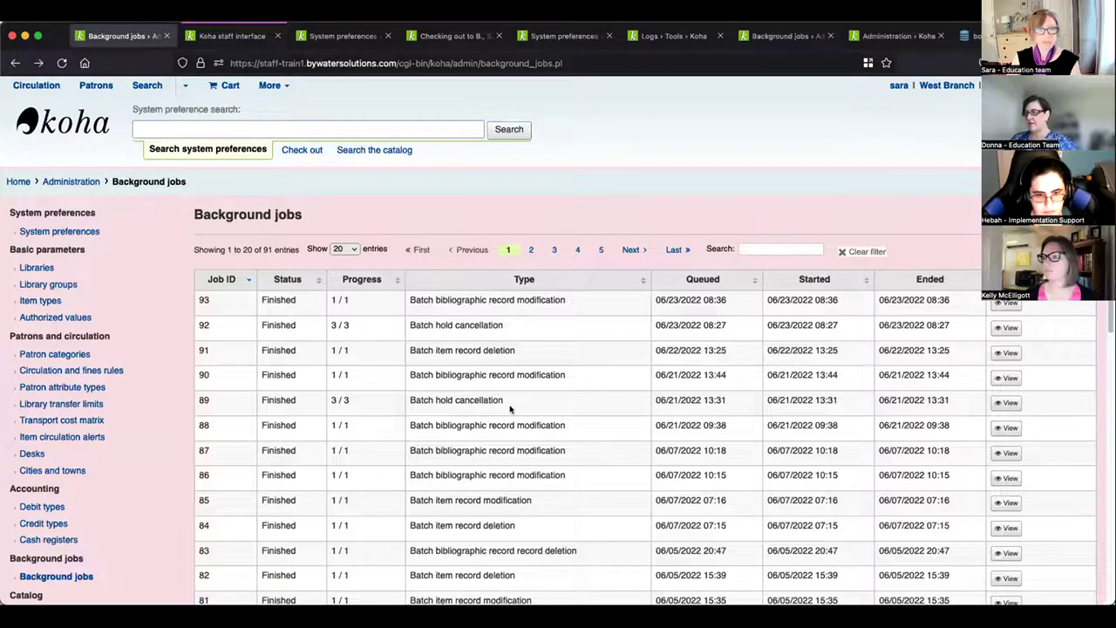
{"action": "scroll", "coordinate": [837, 401], "scroll_direction": "down", "scroll_amount": 2}
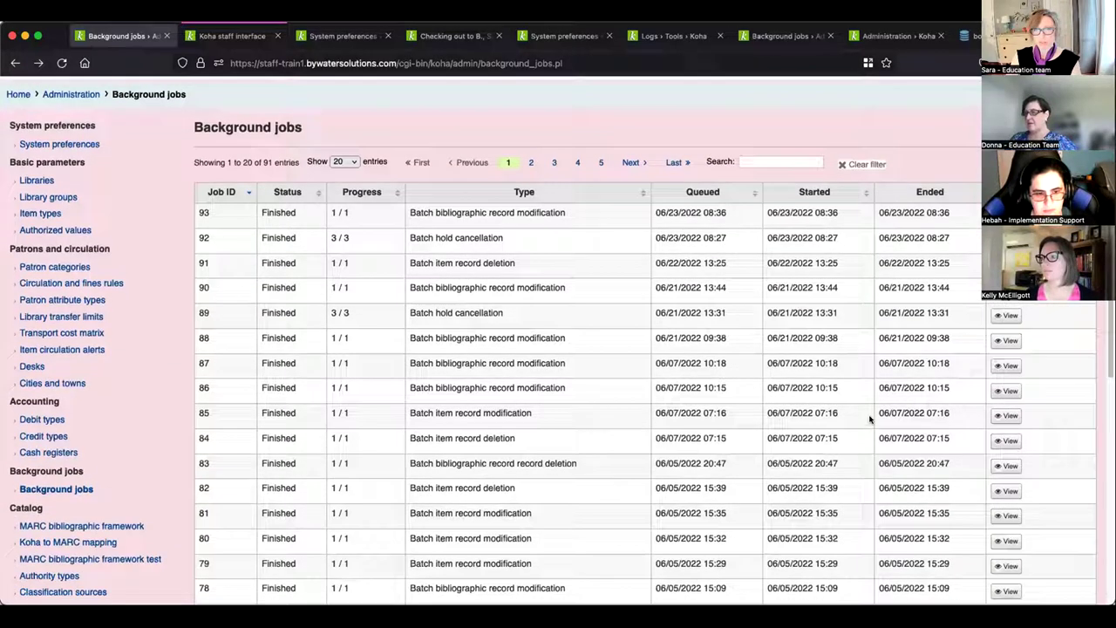
{"action": "left_click", "coordinate": [1007, 517]}
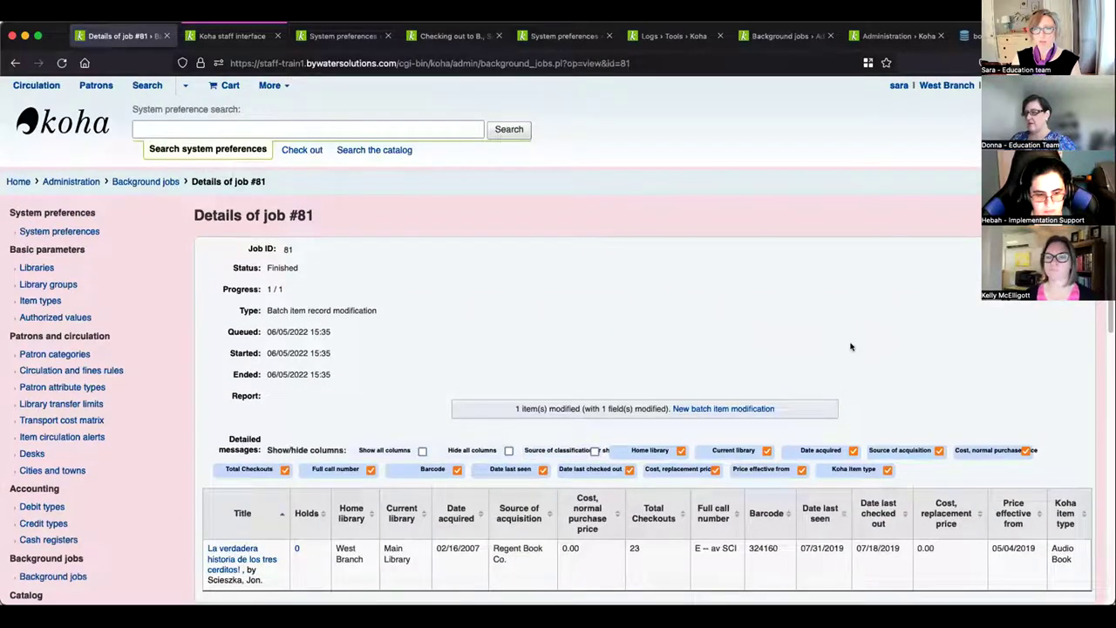
{"action": "scroll", "coordinate": [855, 344], "scroll_direction": "down", "scroll_amount": 1}
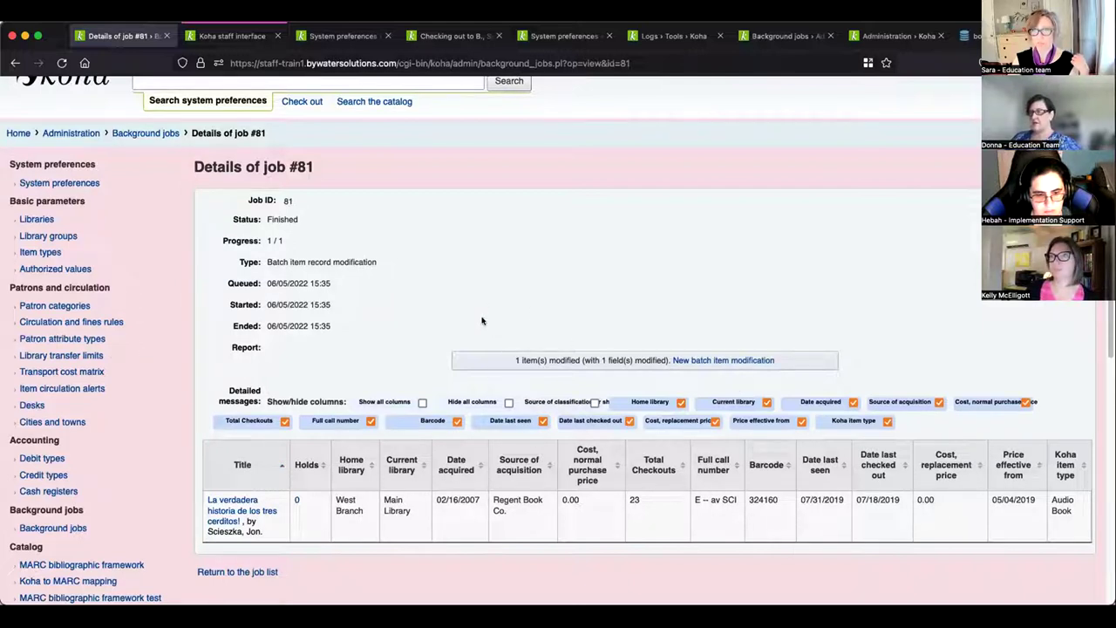
{"action": "left_click", "coordinate": [16, 62]}
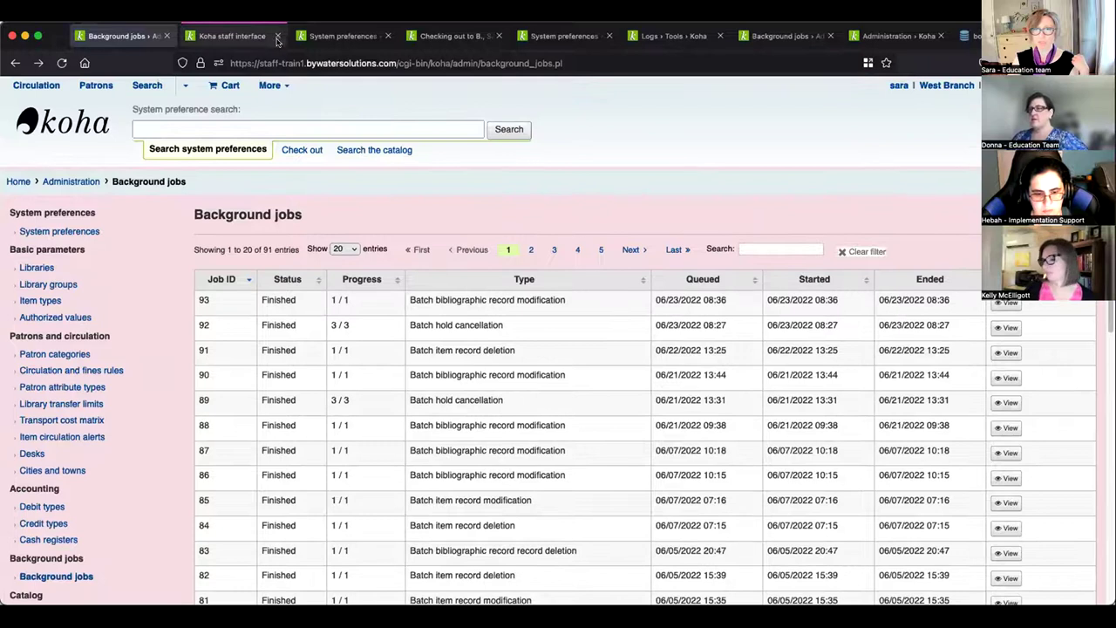
- Open the Tools page in a separate browser tab and start Batch item modification
{"action": "left_click", "coordinate": [275, 85]}
{"action": "right_click", "coordinate": [258, 228]}
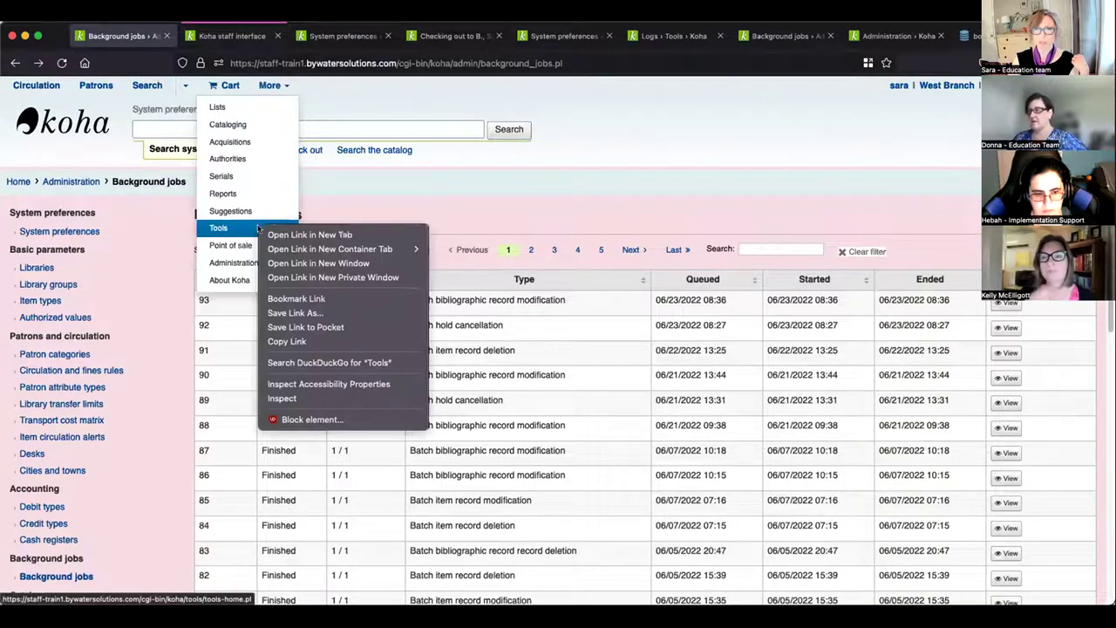
{"action": "left_click", "coordinate": [309, 234]}
{"action": "left_click", "coordinate": [213, 35]}
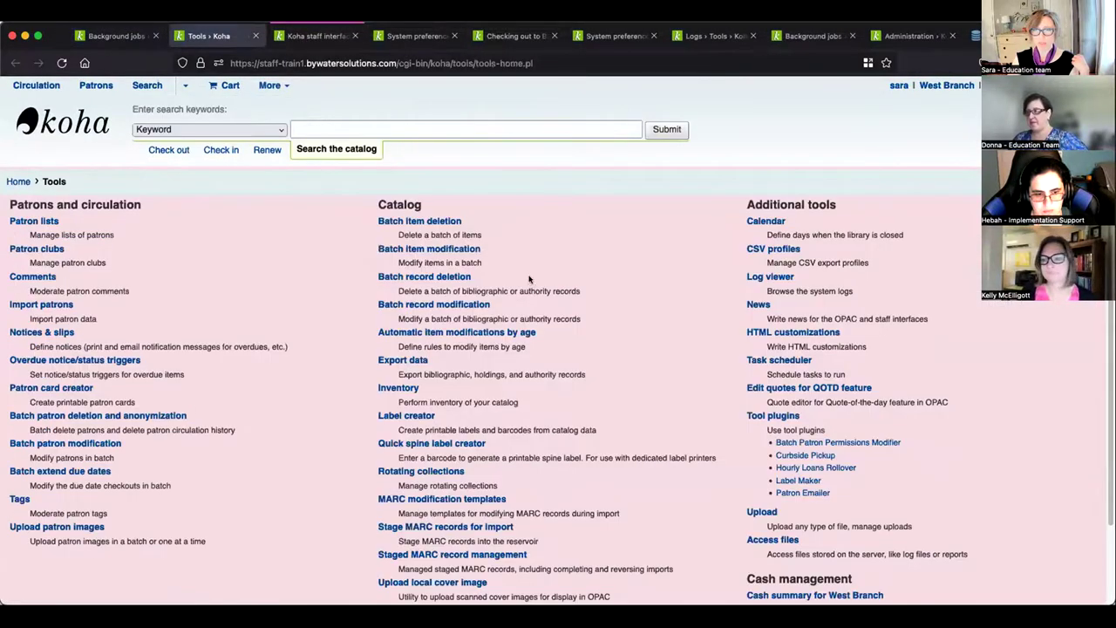
{"action": "left_click", "coordinate": [446, 249]}
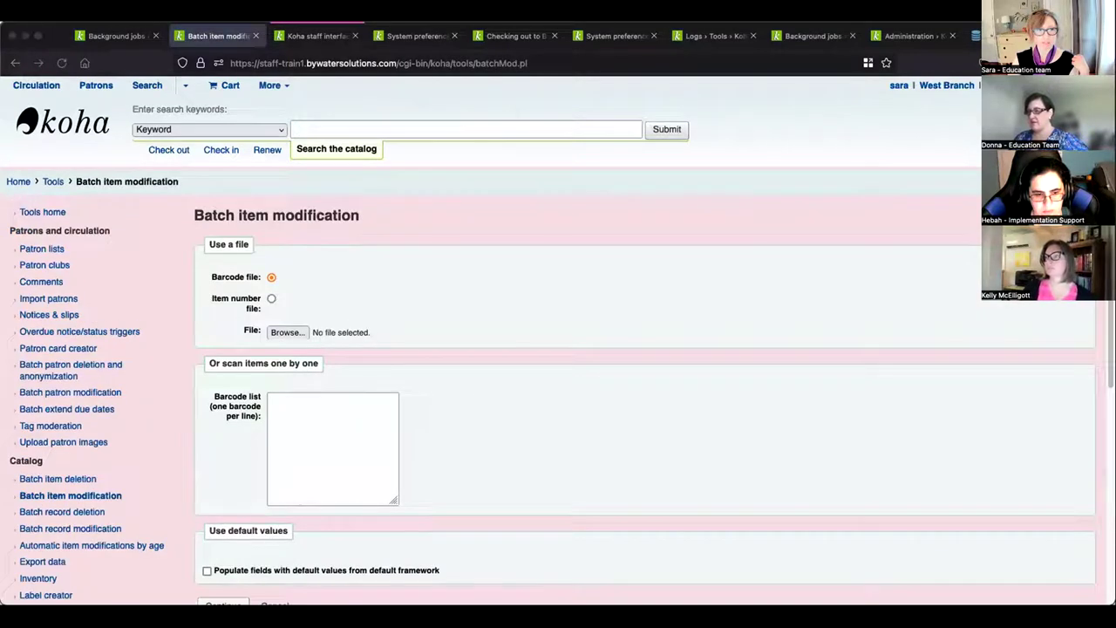
- Paste barcodes 303007, 303090 and 303306 into the barcode list and continue to the item editing form
{"action": "left_click", "coordinate": [316, 432]}
{"action": "key", "text": "super+v"}
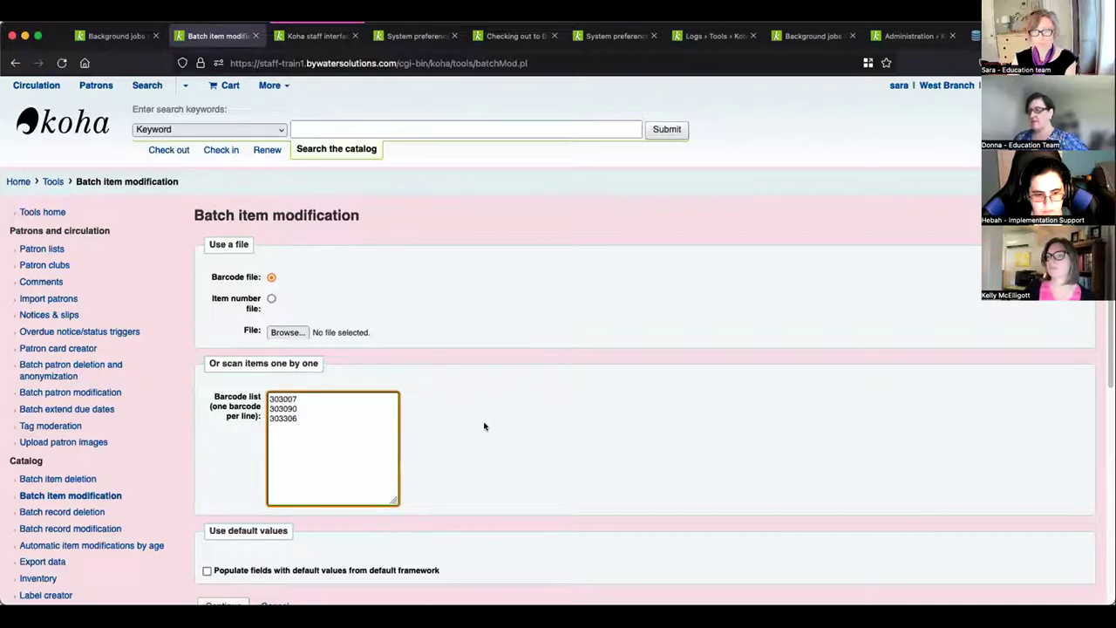
{"action": "scroll", "coordinate": [462, 436], "scroll_direction": "down", "scroll_amount": 3}
{"action": "left_click", "coordinate": [223, 479]}
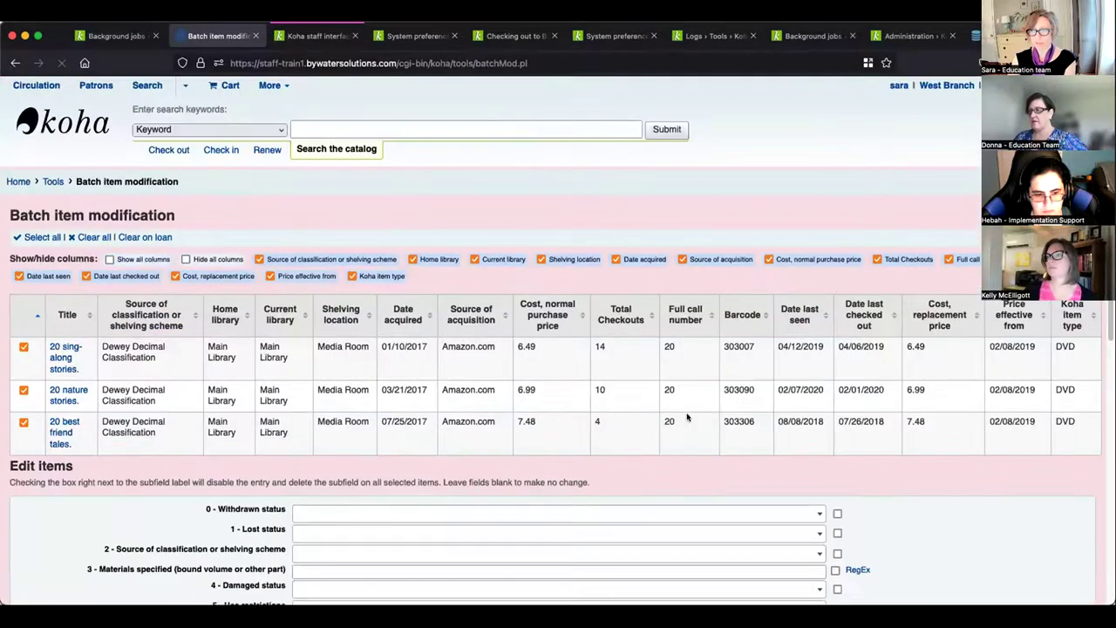
- Set the non-public note to "Donations" for the three selected items and save the batch modification
{"action": "scroll", "coordinate": [675, 424], "scroll_direction": "down", "scroll_amount": 15}
{"action": "left_click", "coordinate": [365, 401]}
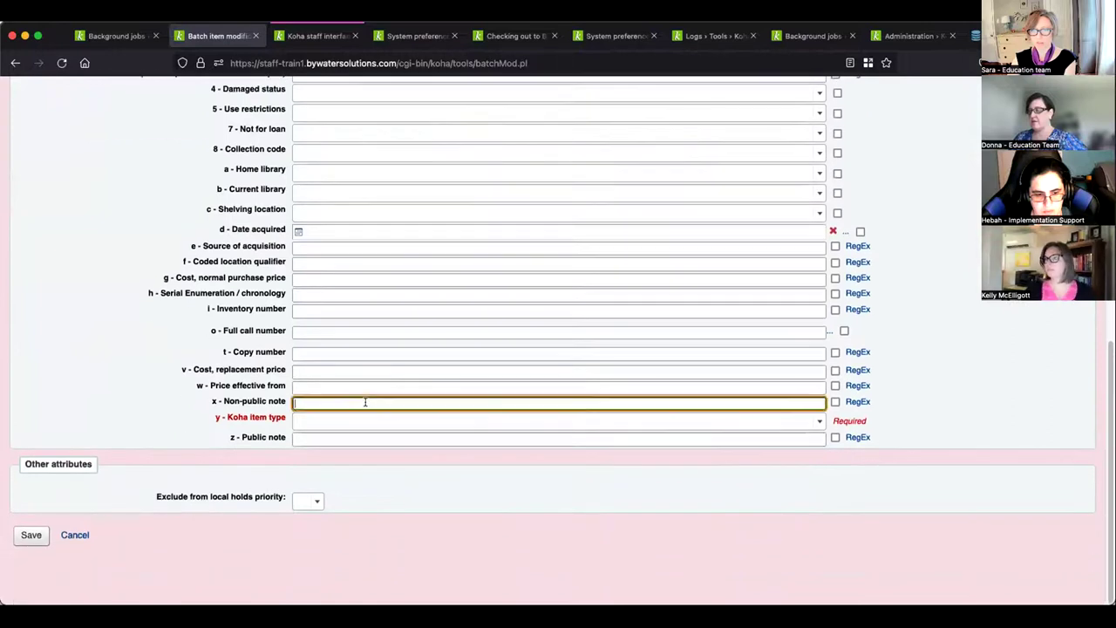
{"action": "type", "text": "Donations"}
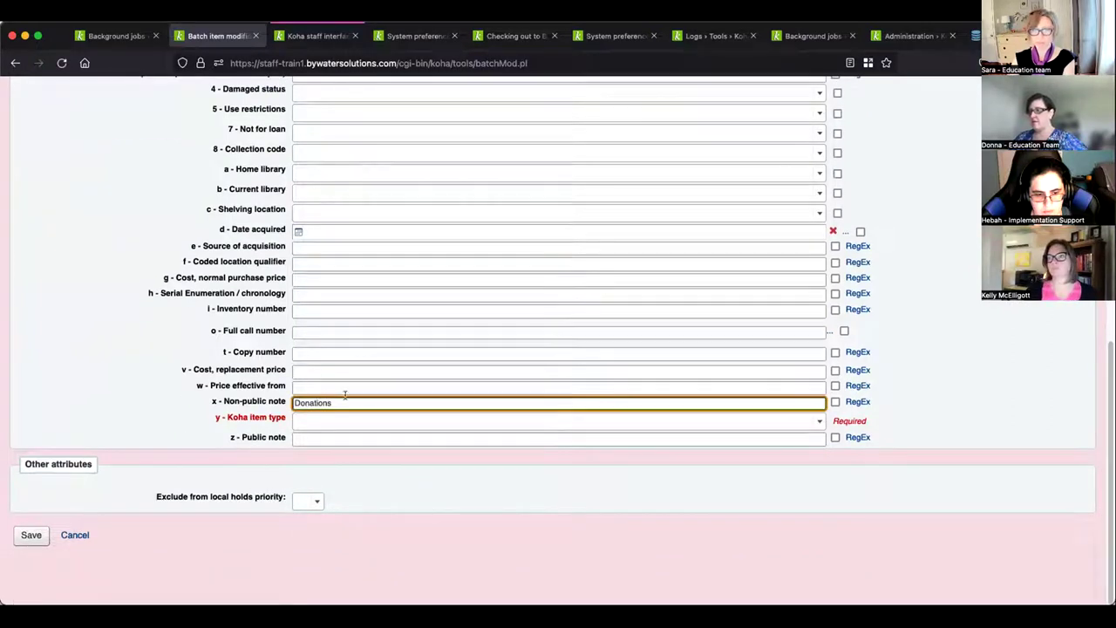
{"action": "left_click", "coordinate": [31, 534]}
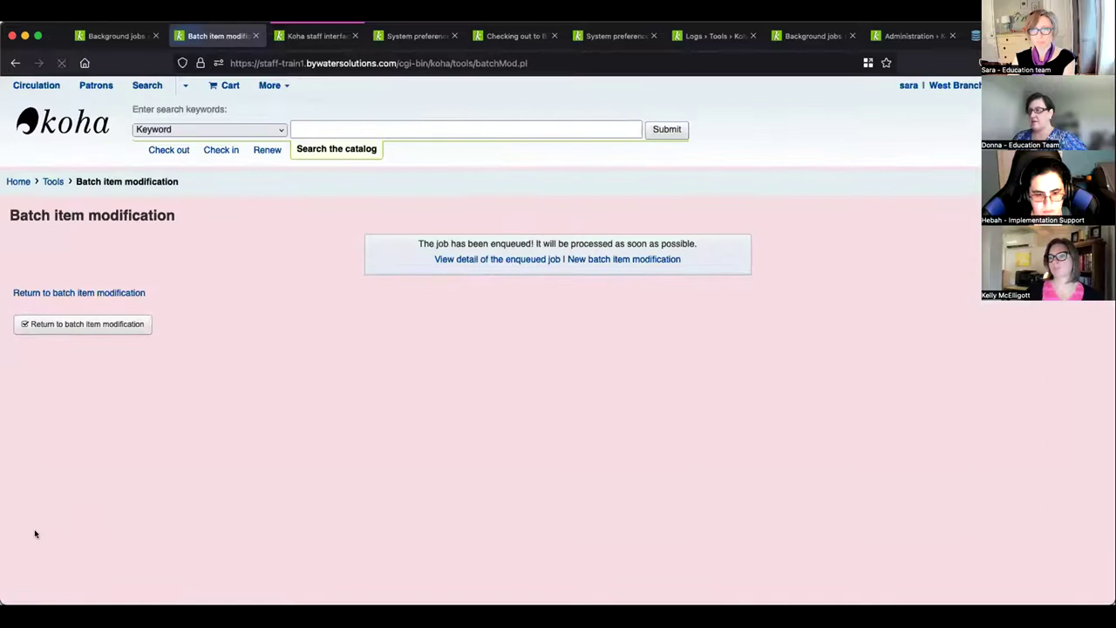
- Open the details of the enqueued batch item modification job, review the item table, and return to the job list
{"action": "left_click", "coordinate": [477, 260]}
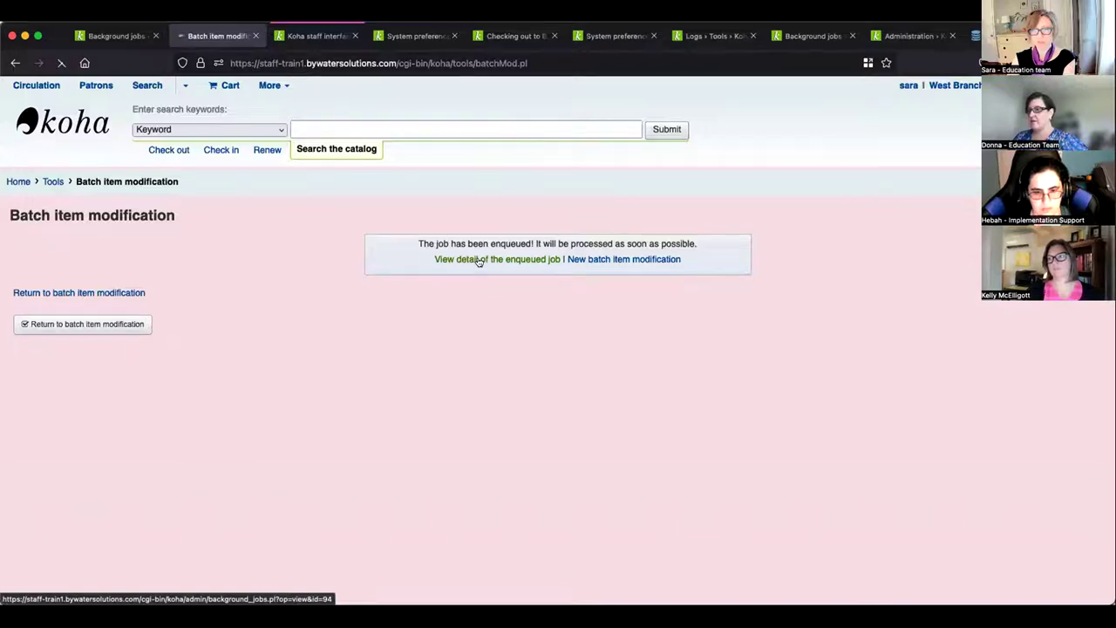
{"action": "scroll", "coordinate": [567, 366], "scroll_direction": "down", "scroll_amount": 3}
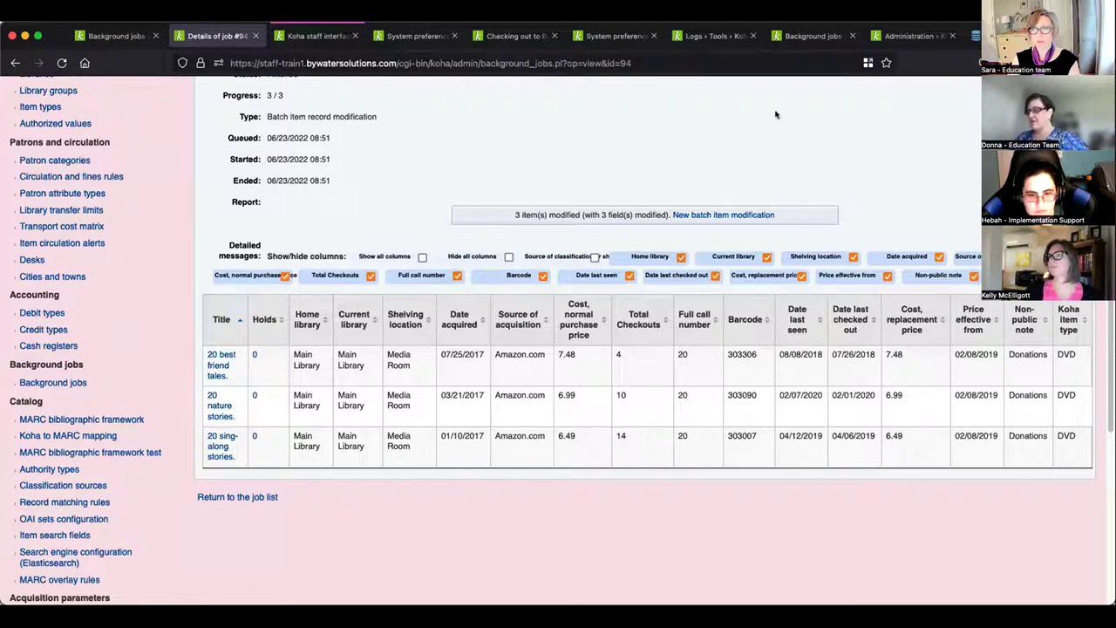
{"action": "left_click", "coordinate": [260, 497]}
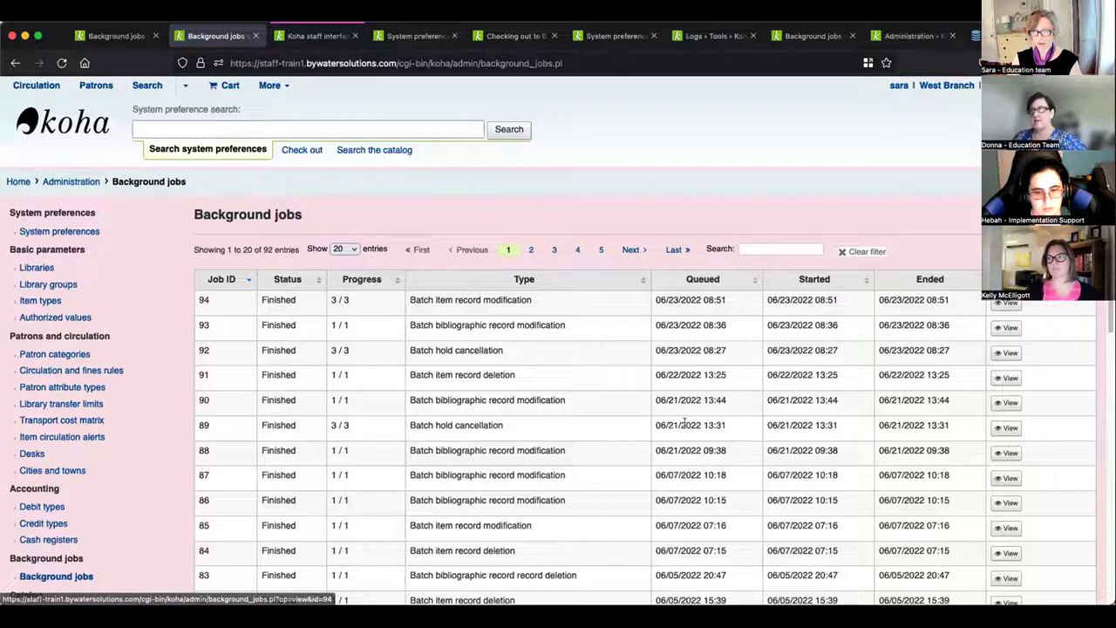
- Review the details of background jobs 85 and 83, returning to the job list after each
{"action": "left_click", "coordinate": [1009, 529]}
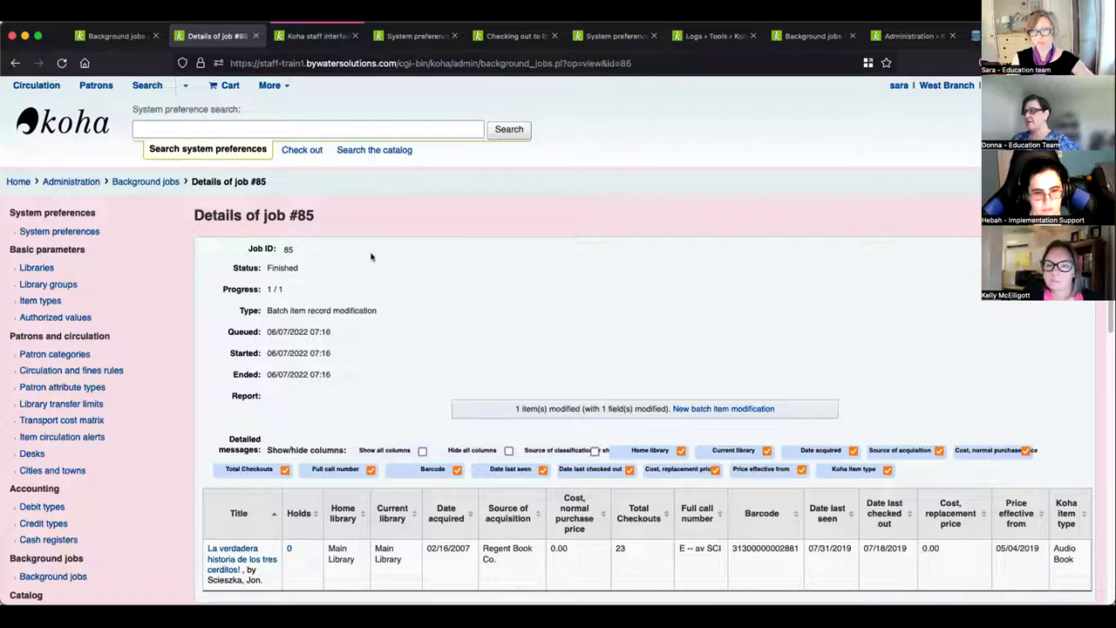
{"action": "left_click", "coordinate": [158, 182]}
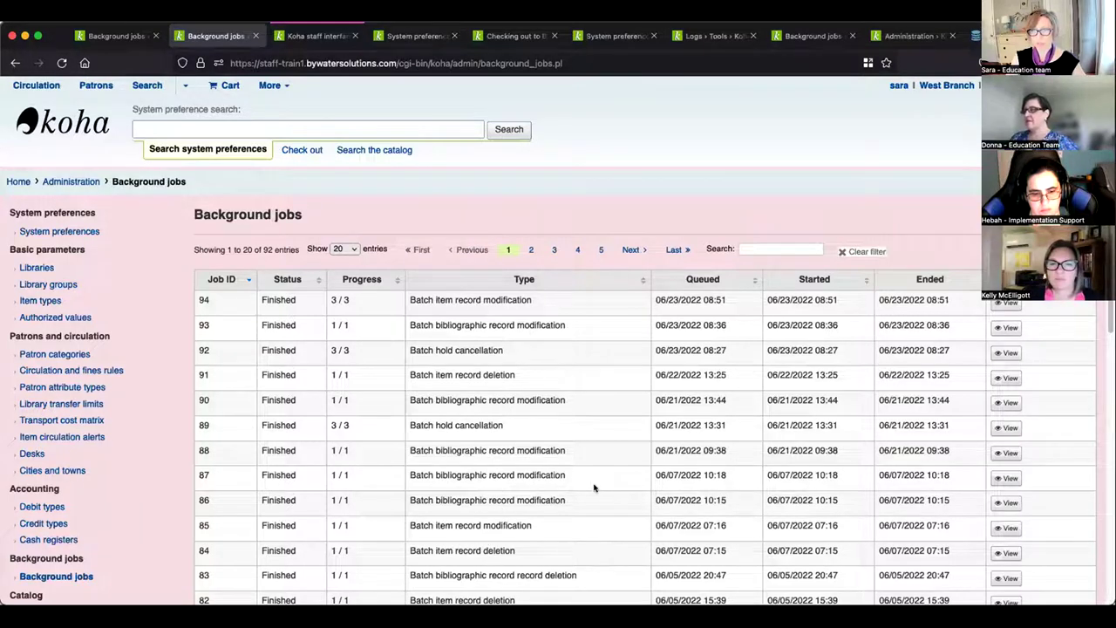
{"action": "scroll", "coordinate": [595, 486], "scroll_direction": "down", "scroll_amount": 1}
{"action": "left_click", "coordinate": [1006, 559]}
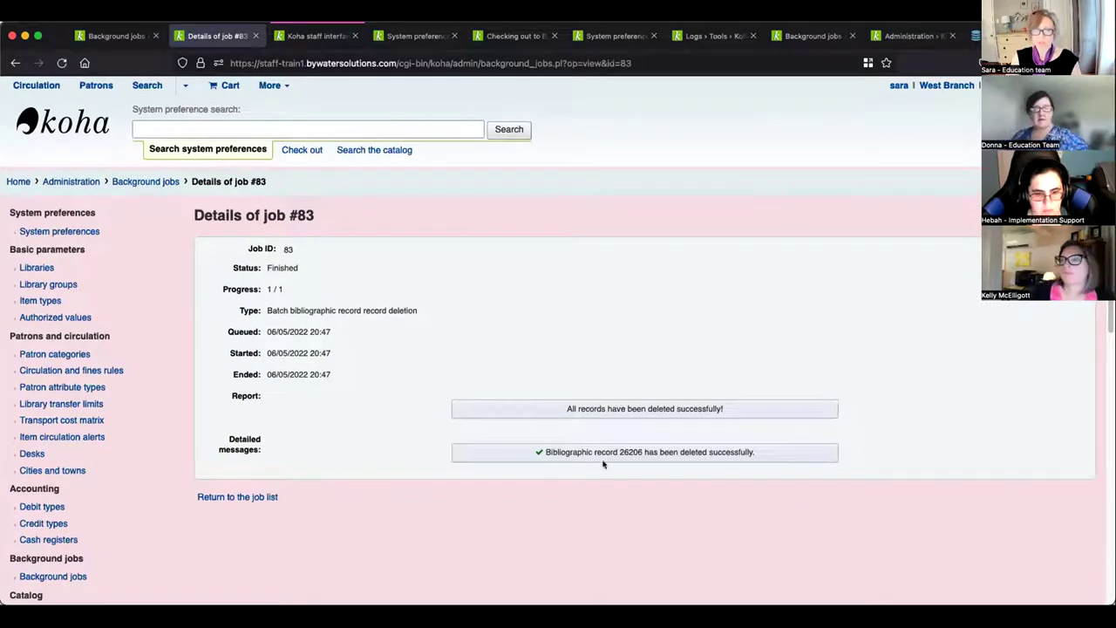
{"action": "left_click_drag", "start_coordinate": [645, 452], "coordinate": [614, 452]}
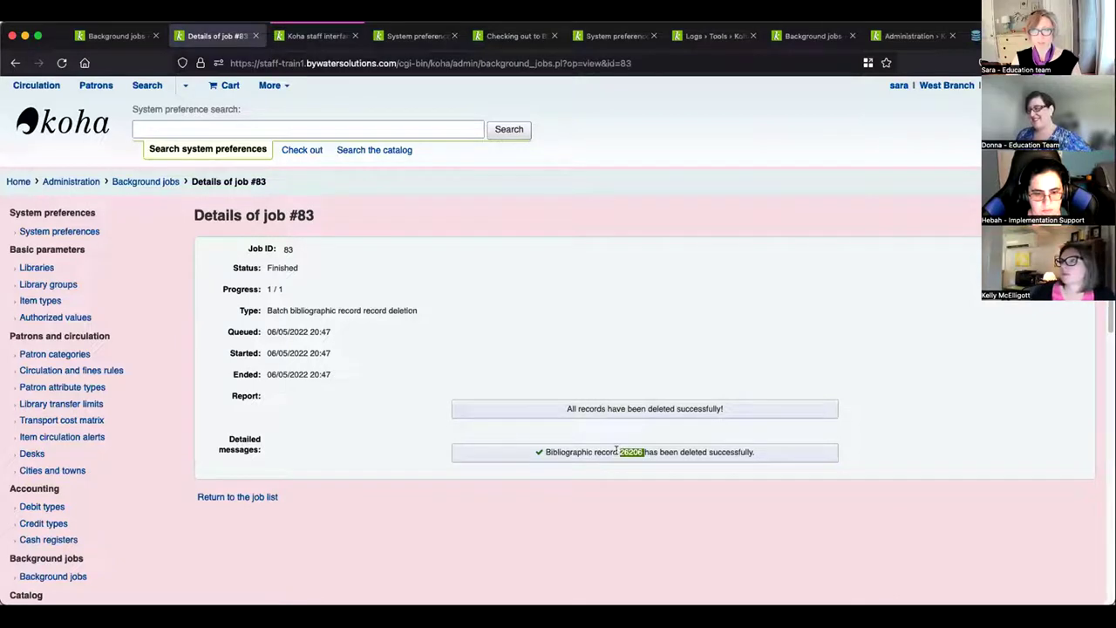
{"action": "left_click", "coordinate": [703, 477]}
{"action": "left_click", "coordinate": [245, 497]}
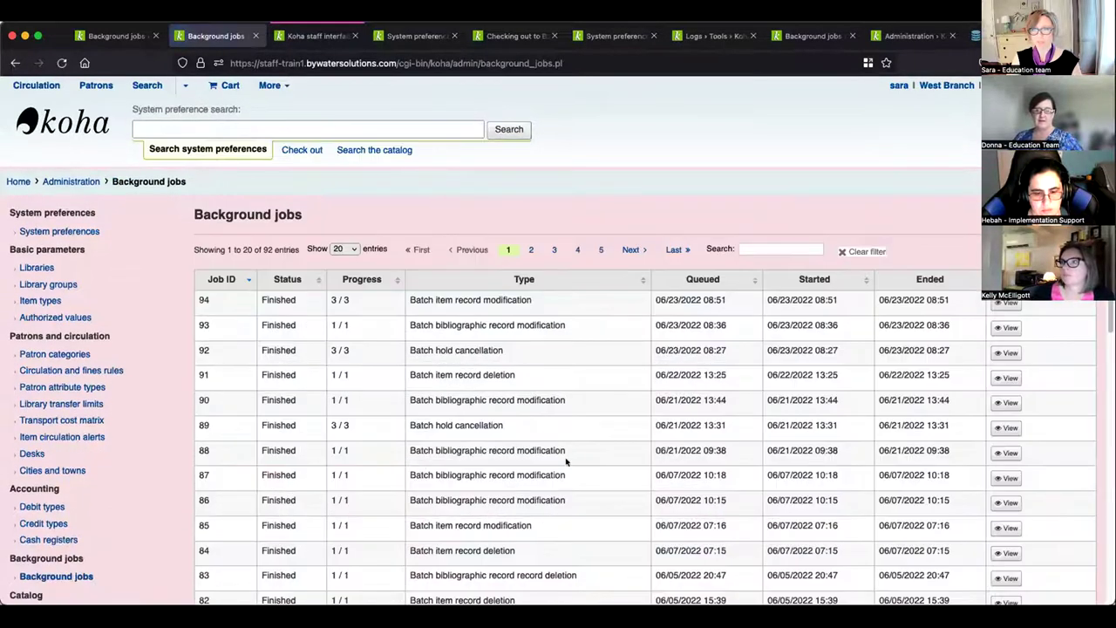
- Open the Koha administration page and examine its Background jobs section
{"action": "left_click", "coordinate": [67, 182]}
{"action": "scroll", "coordinate": [381, 430], "scroll_direction": "down", "scroll_amount": 10}
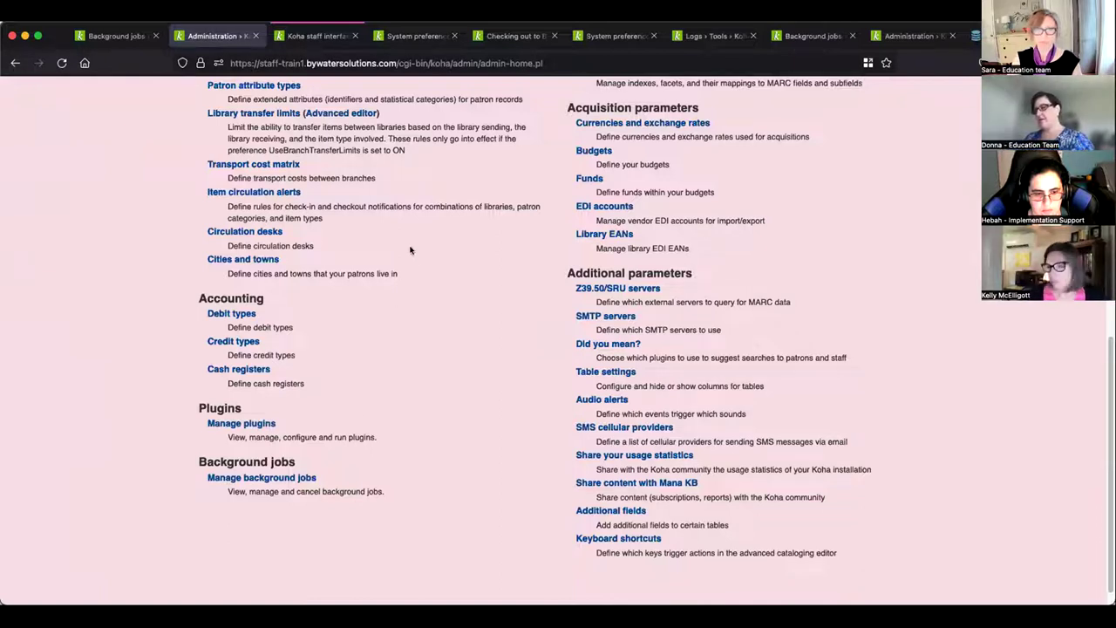
{"action": "right_click", "coordinate": [217, 36]}
{"action": "left_click", "coordinate": [228, 51]}
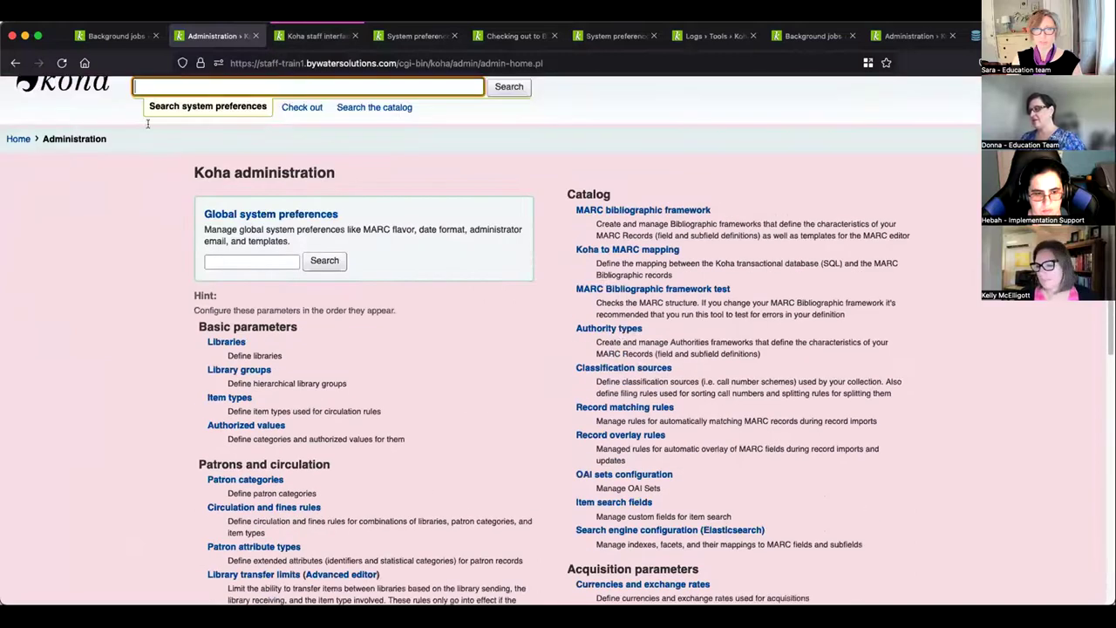
- Open Patrons in a new browser tab, search for "sar", and open the matching library staff patron's details
{"action": "scroll", "coordinate": [147, 124], "scroll_direction": "up", "scroll_amount": 1}
{"action": "right_click", "coordinate": [96, 85]}
{"action": "left_click", "coordinate": [126, 89]}
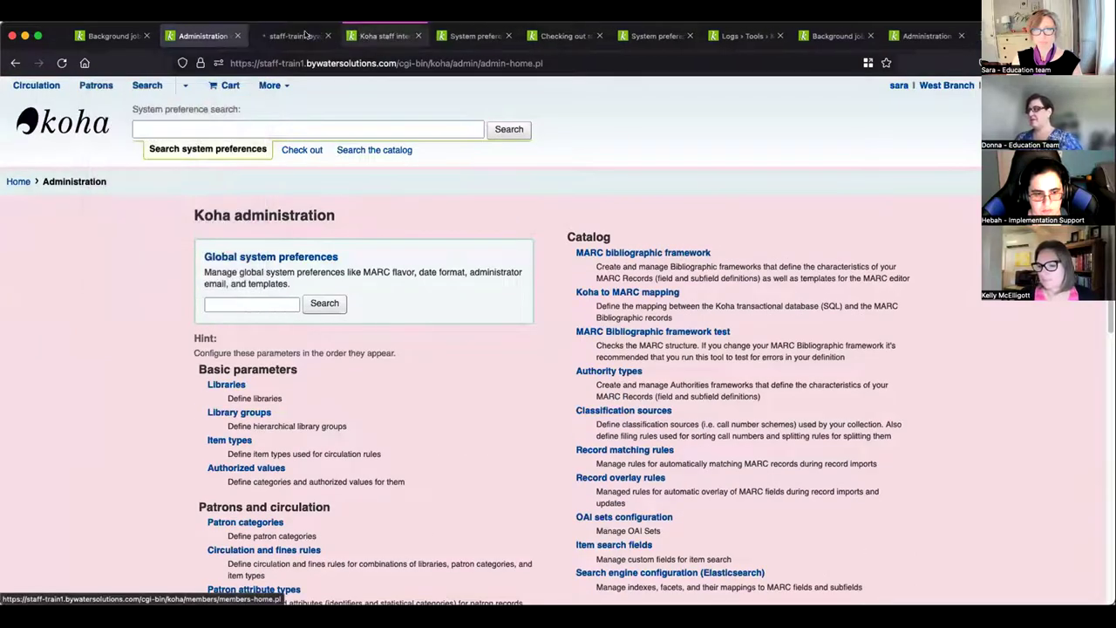
{"action": "left_click", "coordinate": [305, 36]}
{"action": "type", "text": "sar"}
{"action": "left_click", "coordinate": [220, 146]}
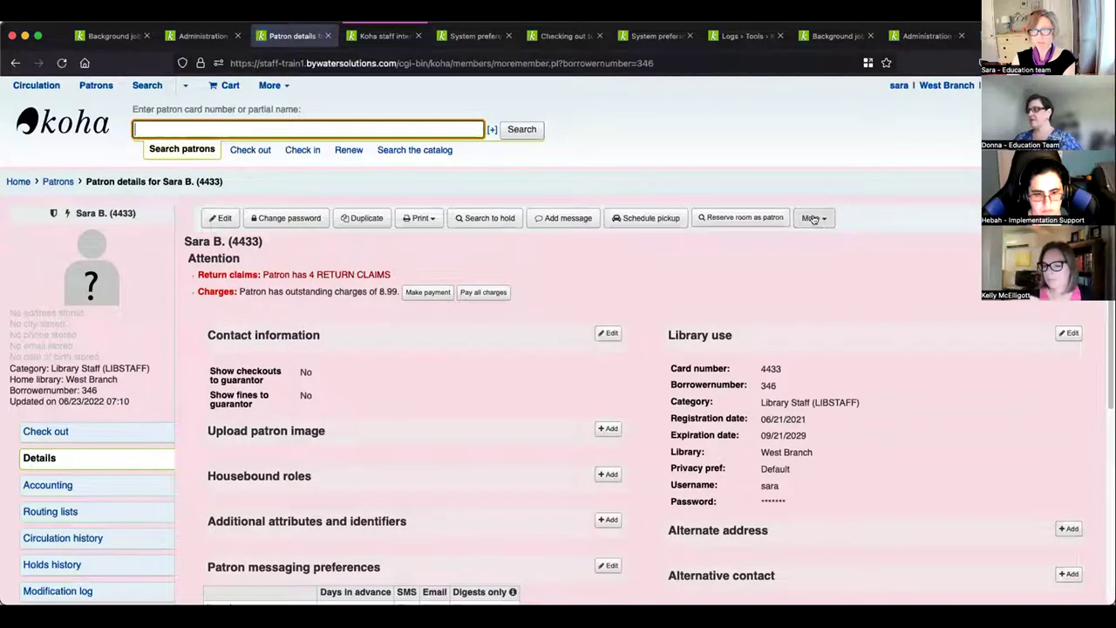
- Open the patron's permission settings and filter the list by "manage_ba" to examine the background jobs permission
{"action": "left_click", "coordinate": [812, 219]}
{"action": "left_click", "coordinate": [762, 258]}
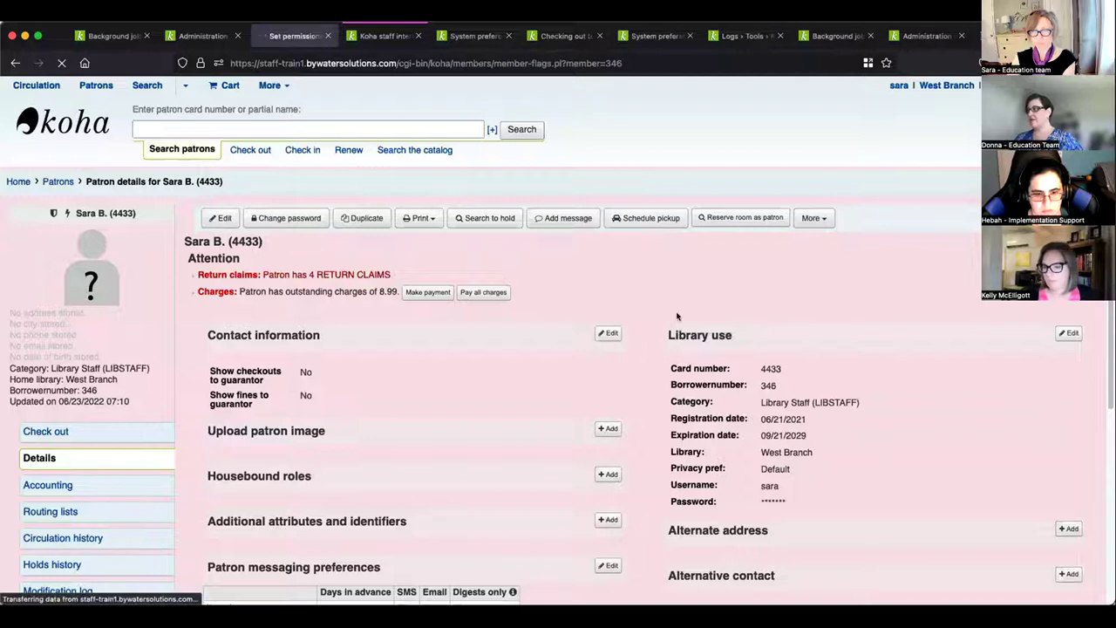
{"action": "left_click", "coordinate": [661, 268]}
{"action": "type", "text": "manag"}
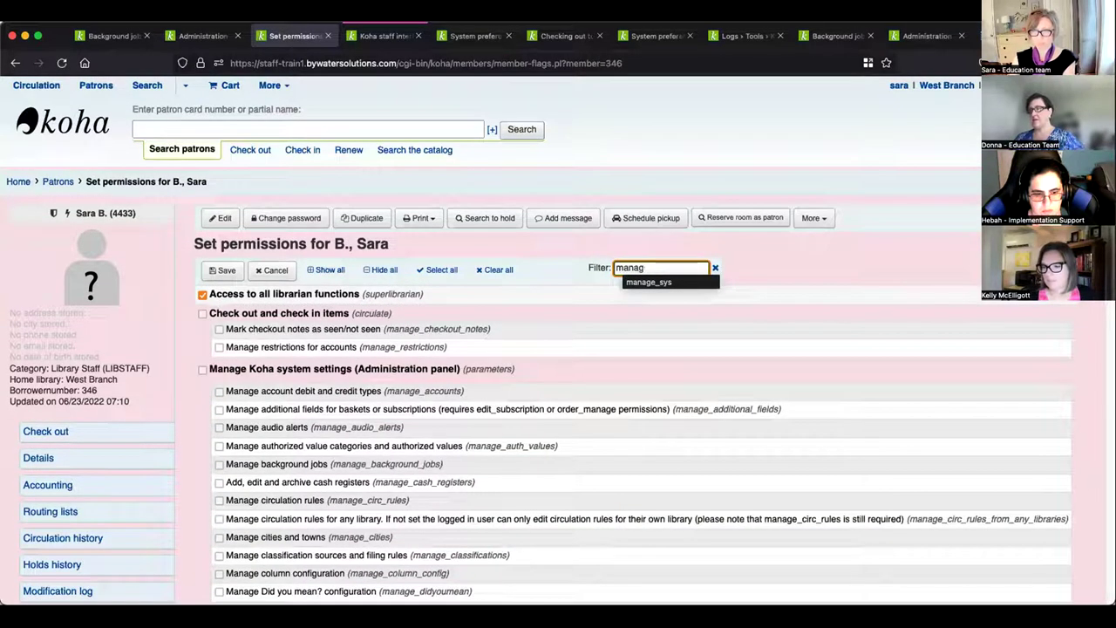
{"action": "type", "text": "e_ba"}
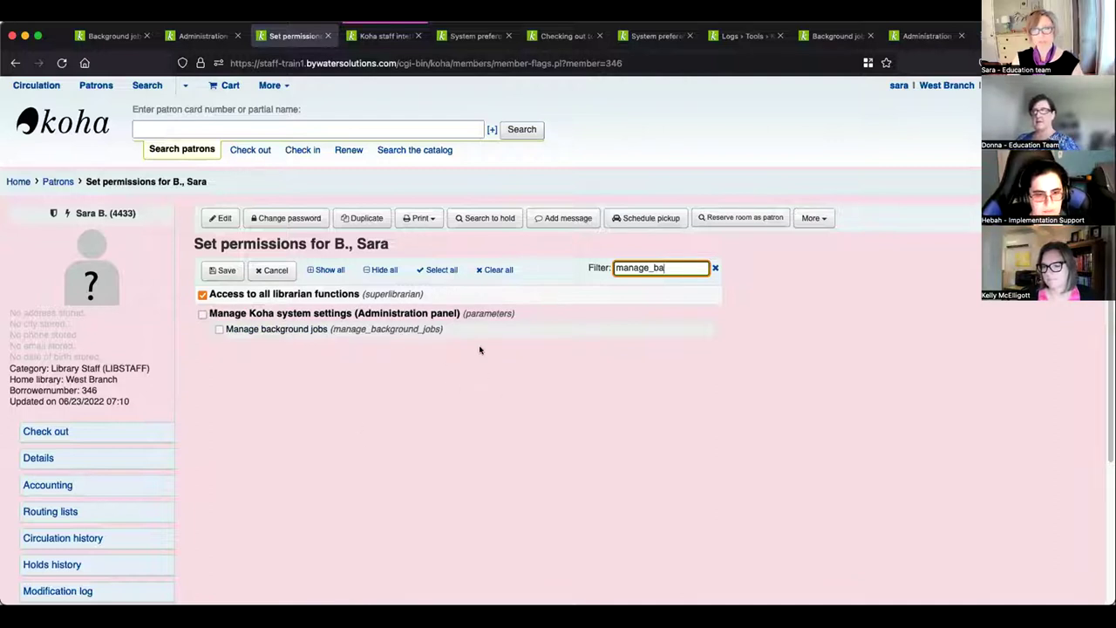
{"action": "left_click", "coordinate": [616, 130]}
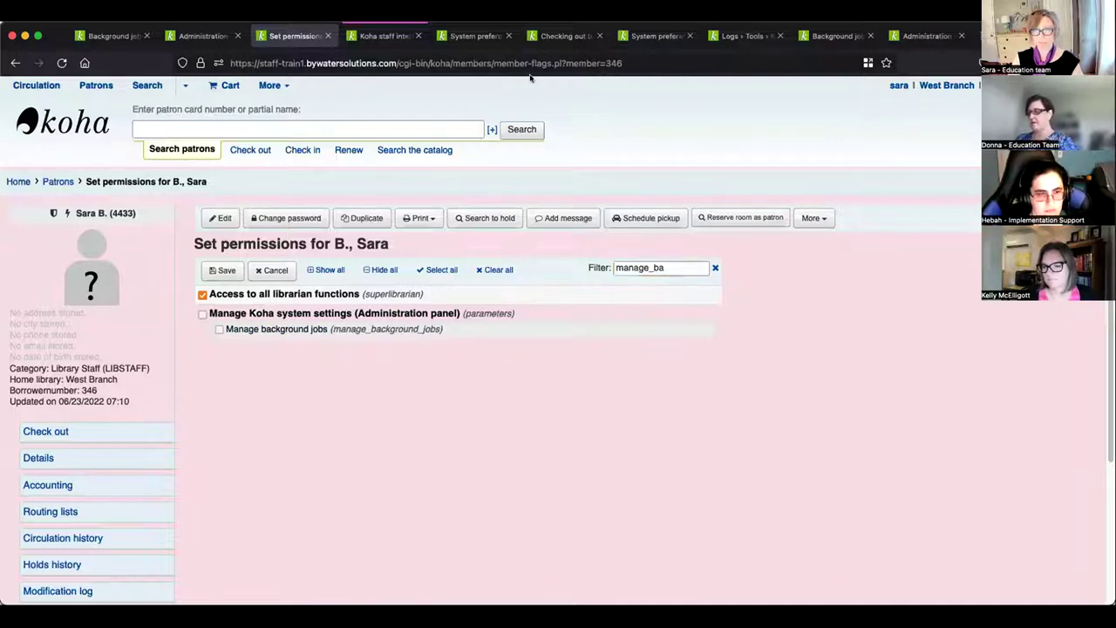
- Switch to the staff session of the other login and open its own background jobs list from the home page
{"action": "left_click", "coordinate": [377, 35]}
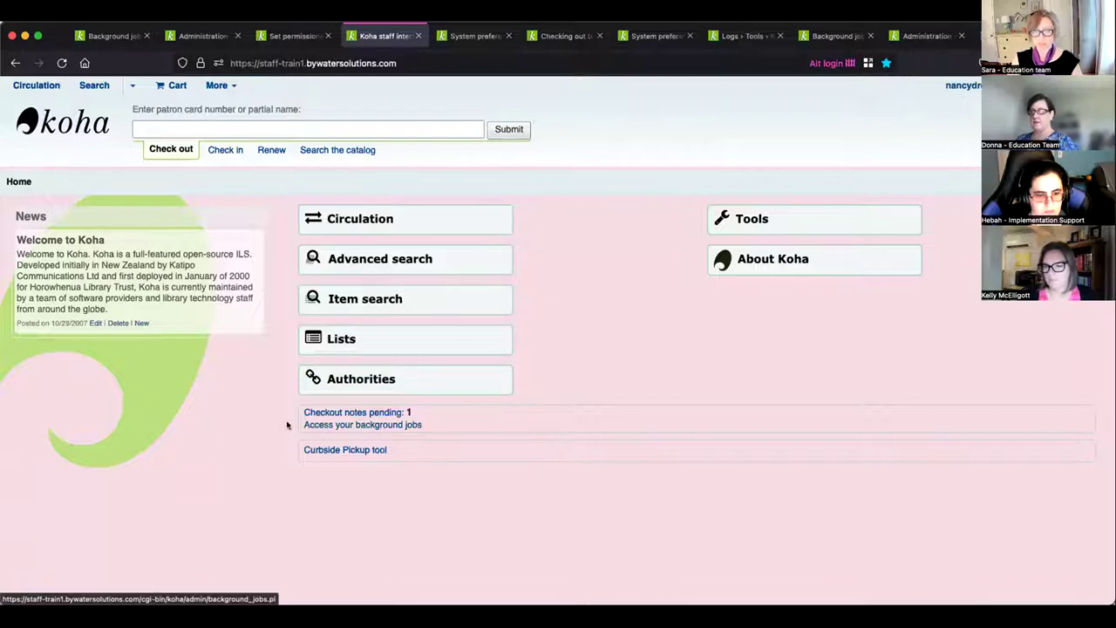
{"action": "left_click", "coordinate": [357, 425]}
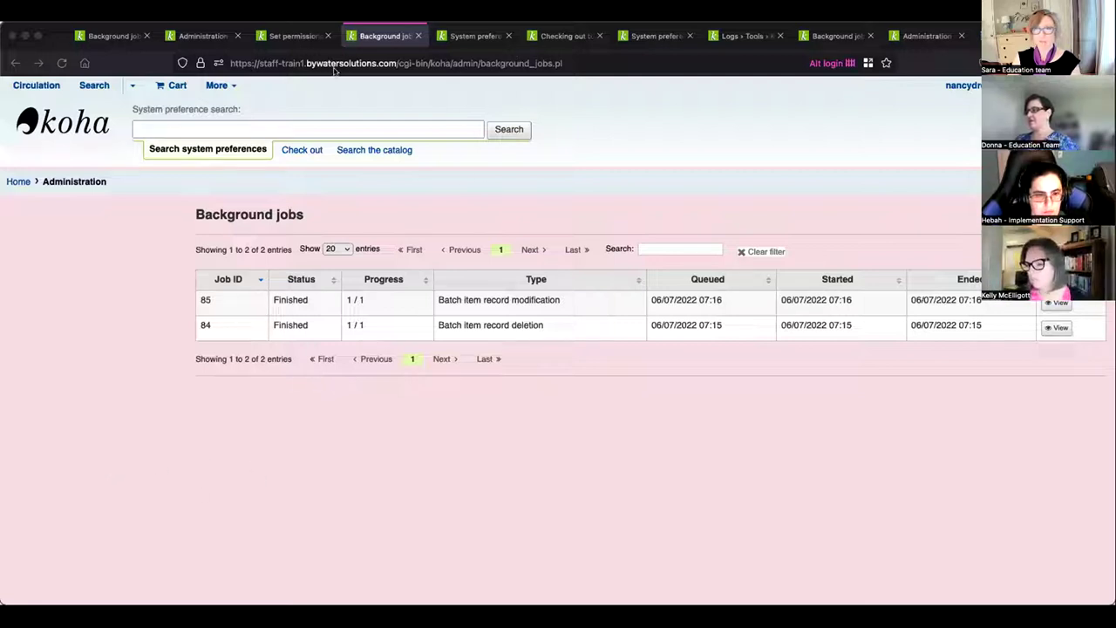
{"action": "left_click", "coordinate": [218, 85]}
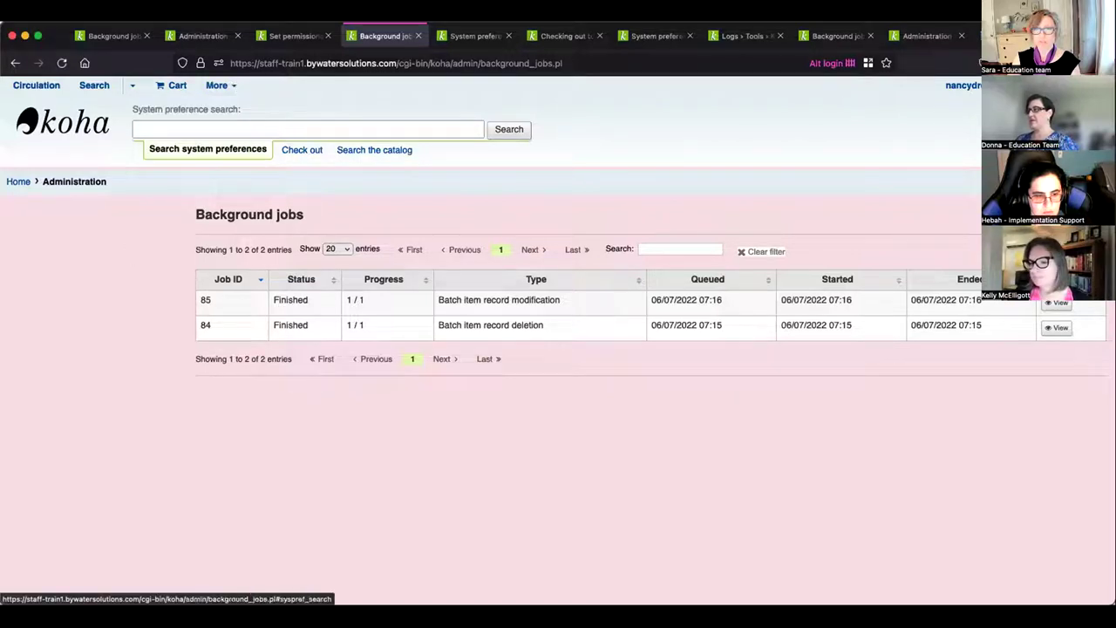
- Return to the browser tab with the patron permissions and open the Logs viewer from the Tools page
{"action": "left_click", "coordinate": [288, 36]}
{"action": "left_click", "coordinate": [277, 85]}
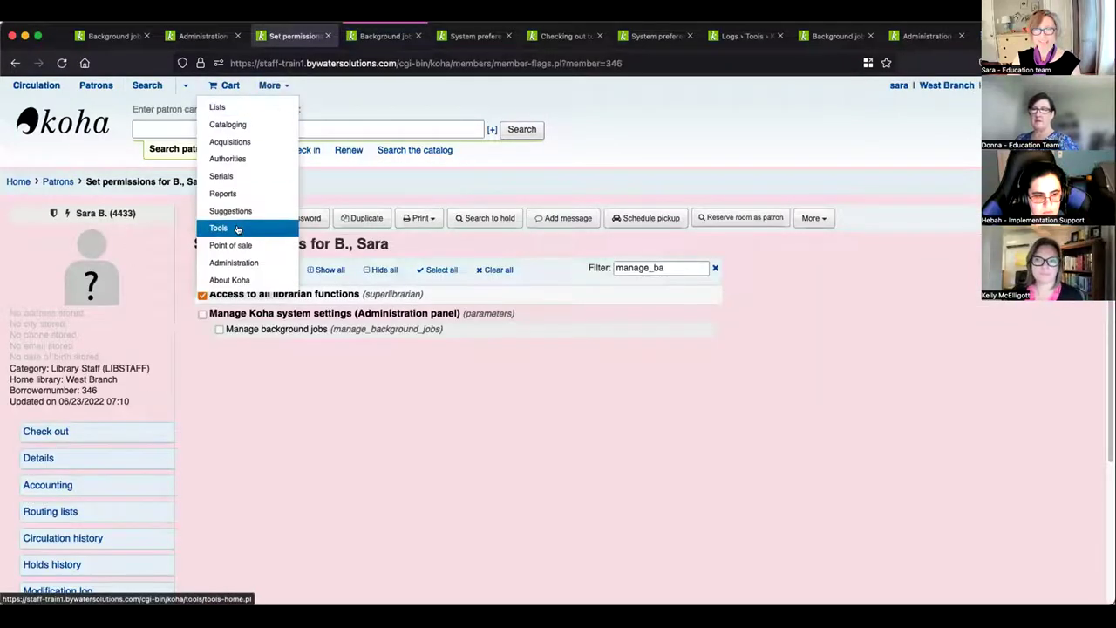
{"action": "left_click", "coordinate": [247, 224]}
{"action": "left_click", "coordinate": [778, 275]}
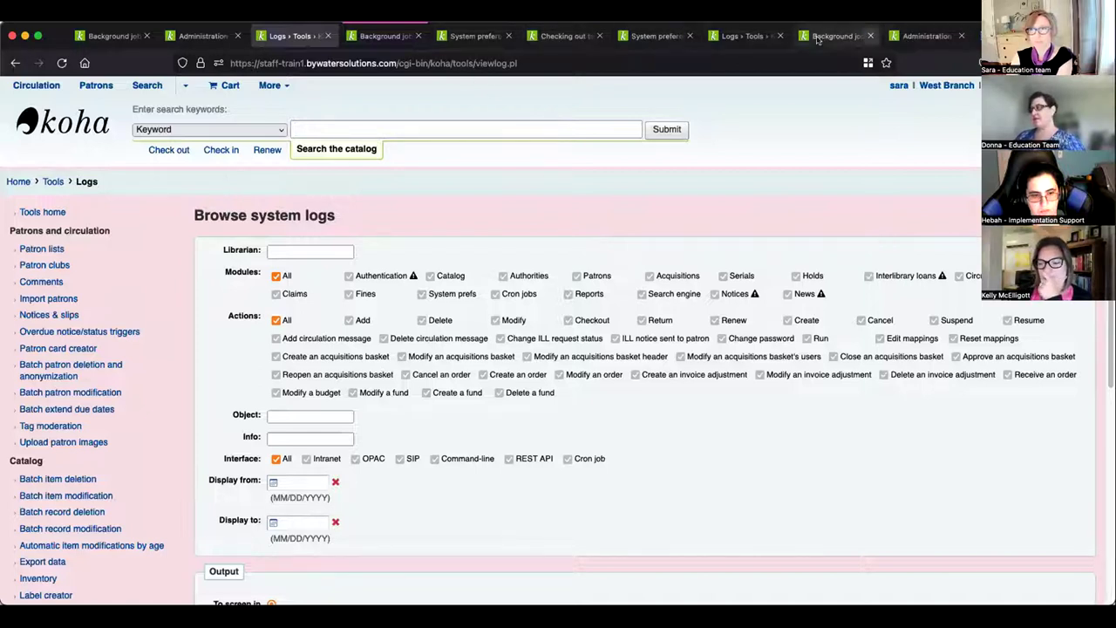
- Switch to the system preferences results for "claim" and examine the CleanUpDatabaseReturnClaims setting in the Return claims section
{"action": "left_click", "coordinate": [471, 35]}
{"action": "scroll", "coordinate": [619, 410], "scroll_direction": "down", "scroll_amount": 2}
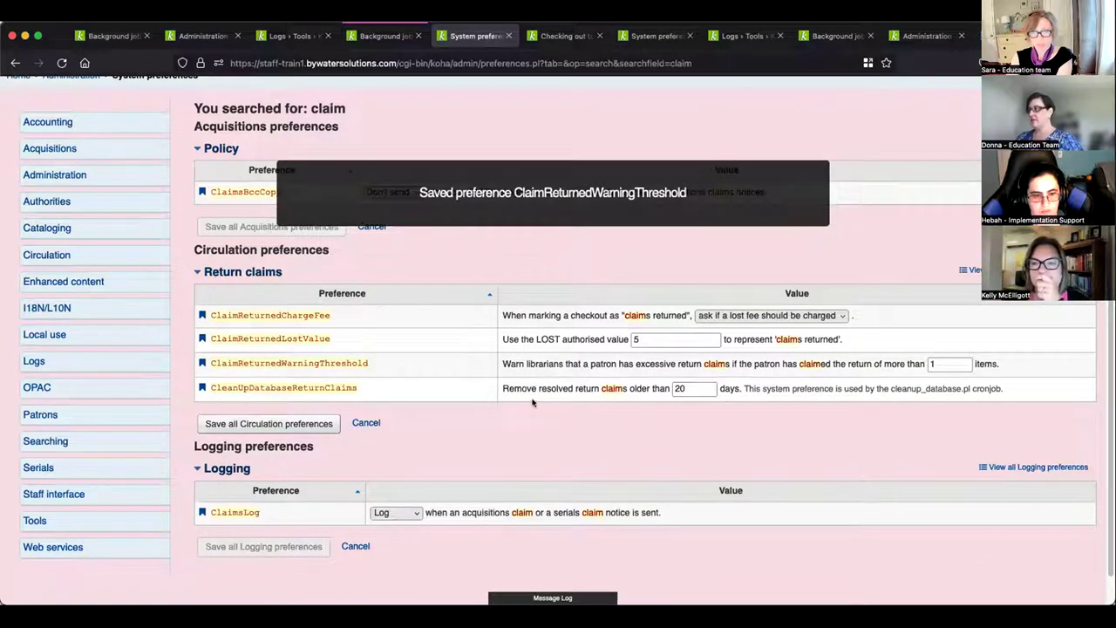
{"action": "double_click", "coordinate": [695, 388]}
{"action": "left_click", "coordinate": [688, 419]}
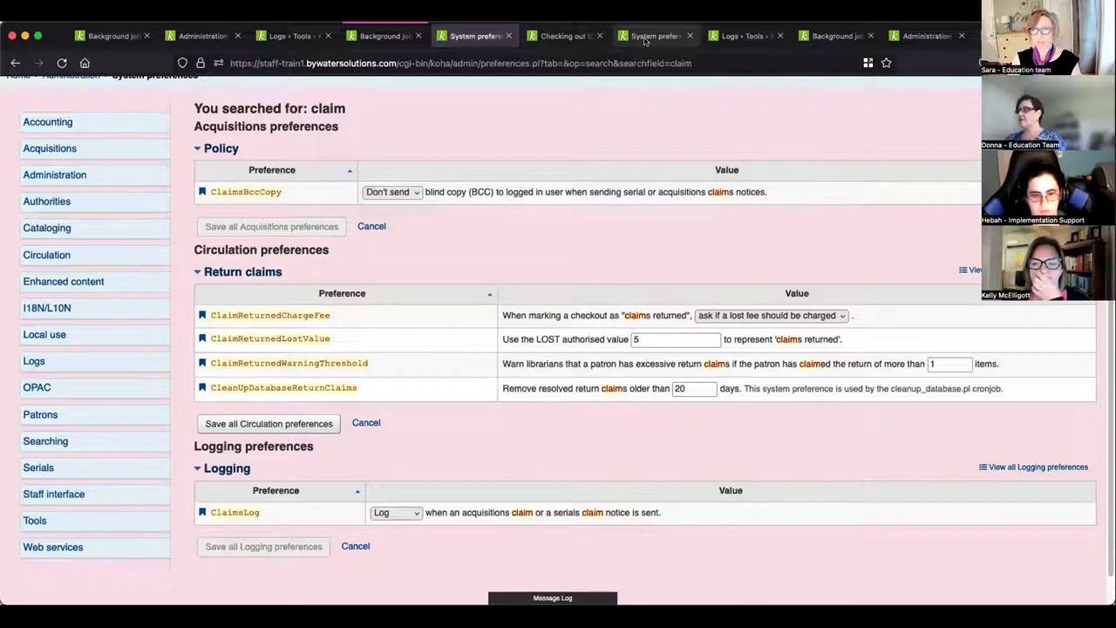
- Review the claims on the patron's checkout page and return to the checkouts list
{"action": "left_click", "coordinate": [563, 35]}
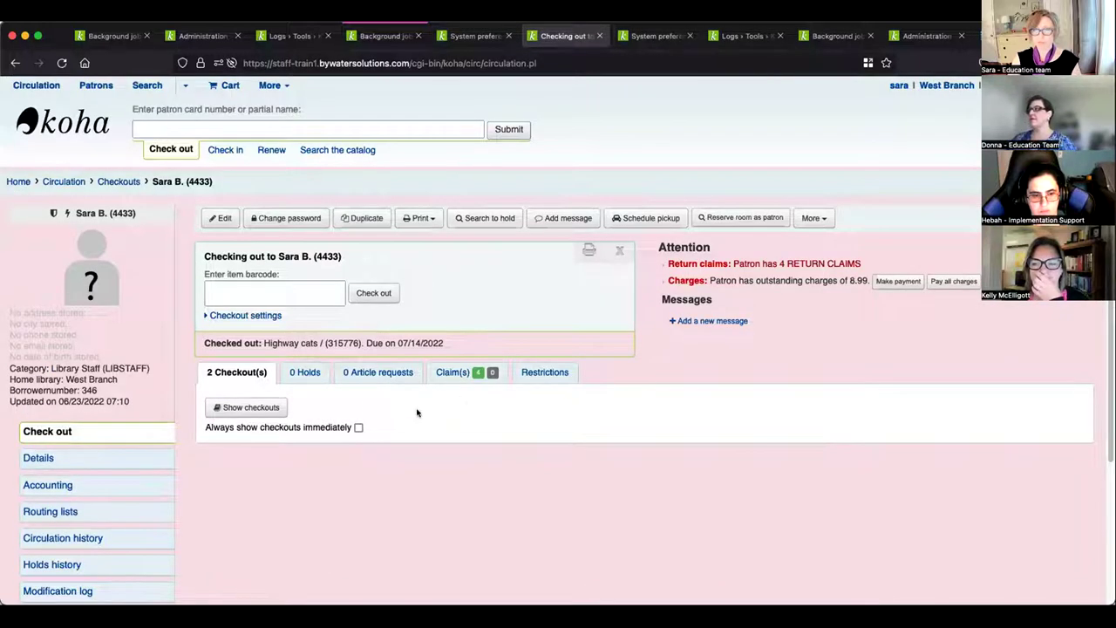
{"action": "left_click", "coordinate": [452, 372]}
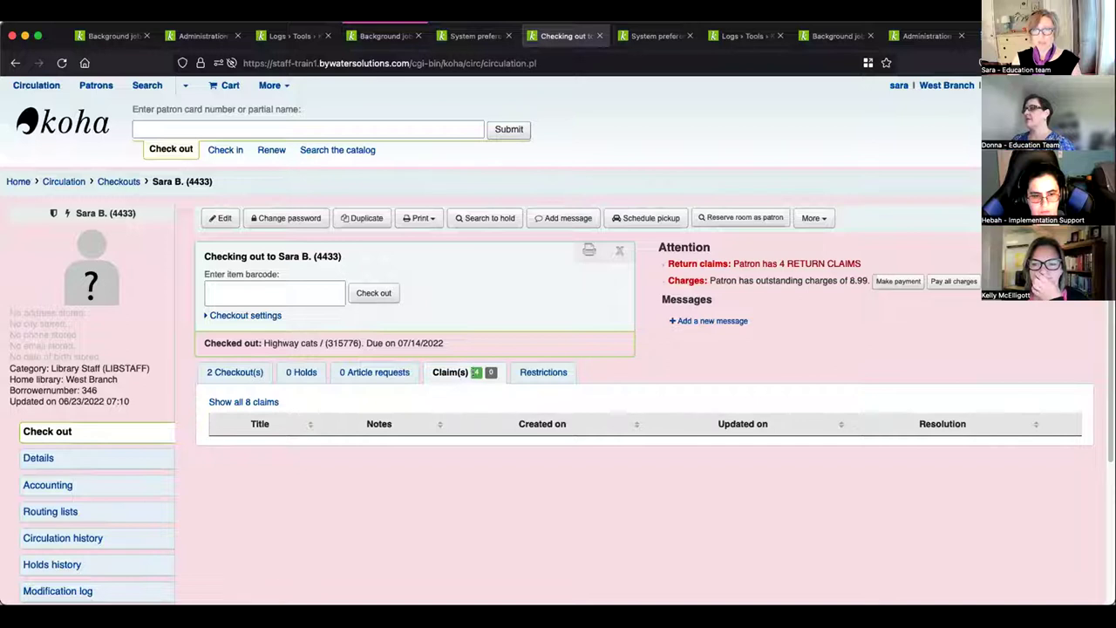
{"action": "left_click", "coordinate": [238, 375]}
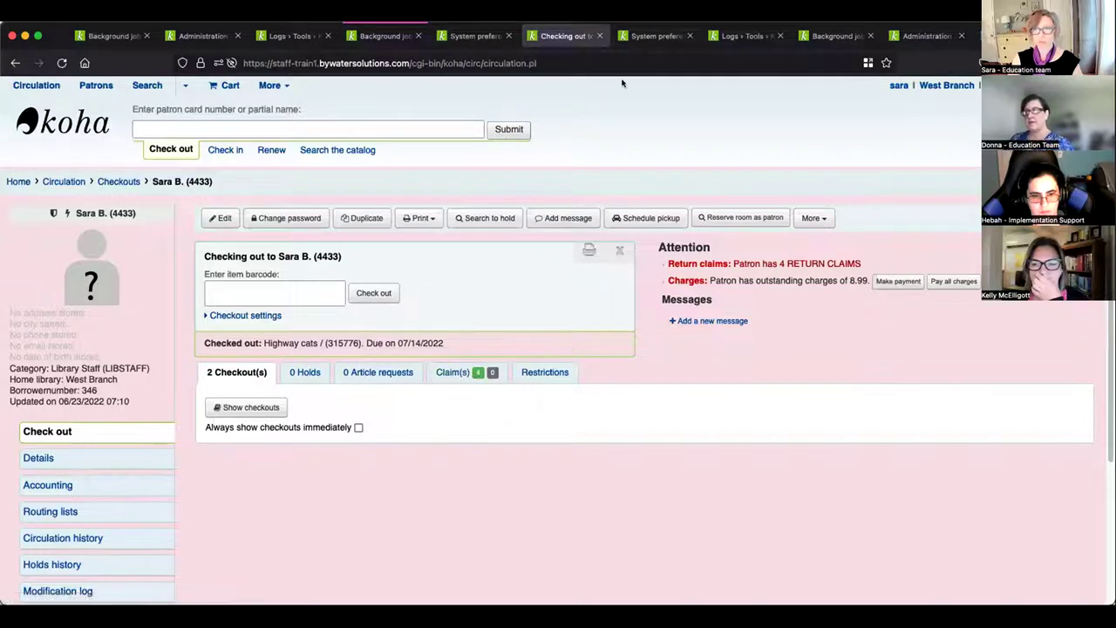
- Return to the "claim" preference results and examine the ClaimReturnedWarningThreshold preference and its description
{"action": "left_click", "coordinate": [477, 37]}
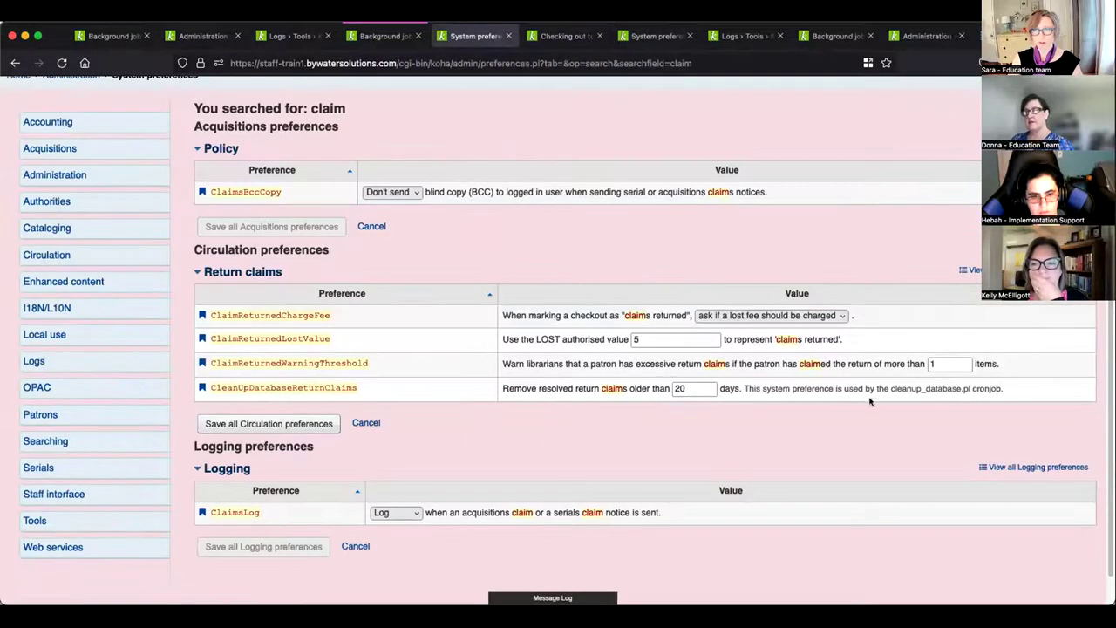
{"action": "left_click_drag", "start_coordinate": [374, 364], "coordinate": [211, 367]}
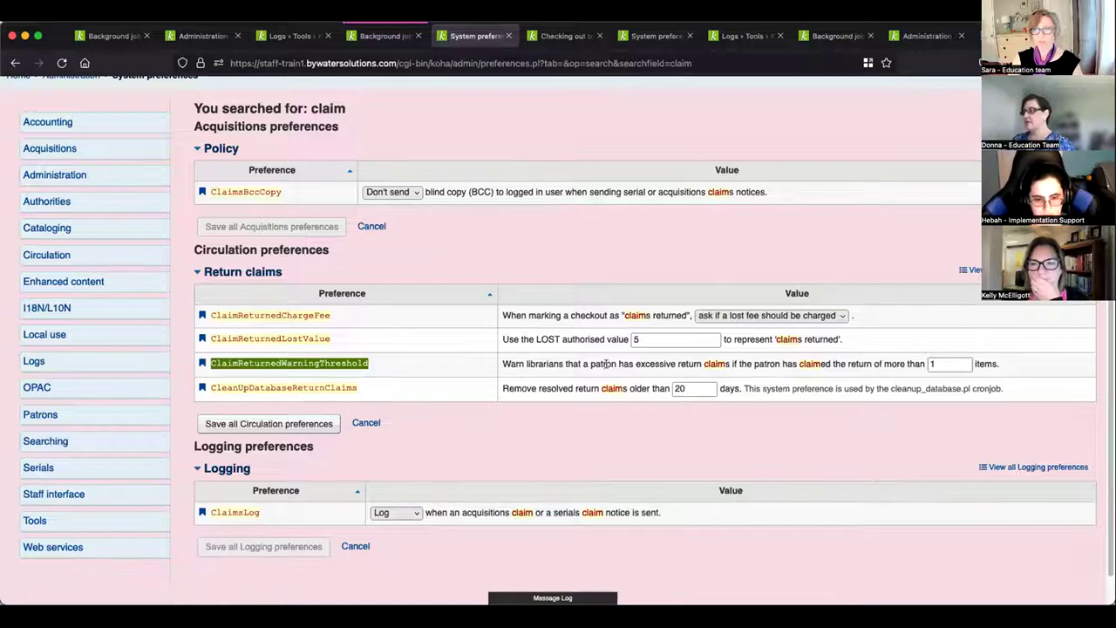
{"action": "left_click_drag", "start_coordinate": [503, 364], "coordinate": [538, 366]}
{"action": "left_click", "coordinate": [491, 365]}
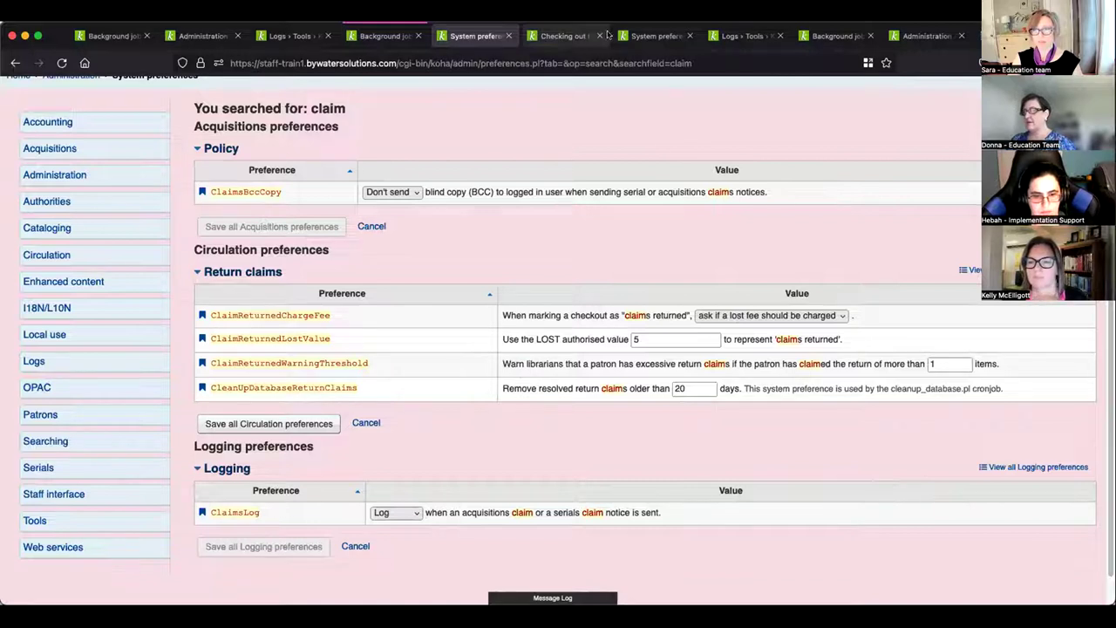
- Examine the return claims notice on the patron's checkout page, then switch to the system preferences results for "claims"
{"action": "left_click", "coordinate": [562, 36]}
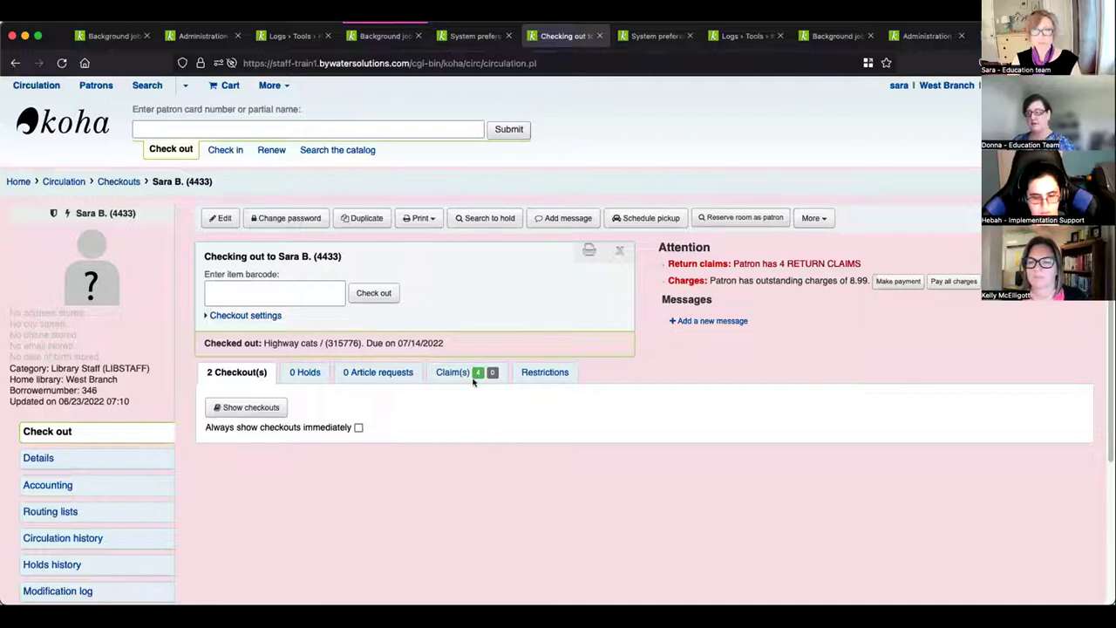
{"action": "left_click_drag", "start_coordinate": [863, 264], "coordinate": [660, 267]}
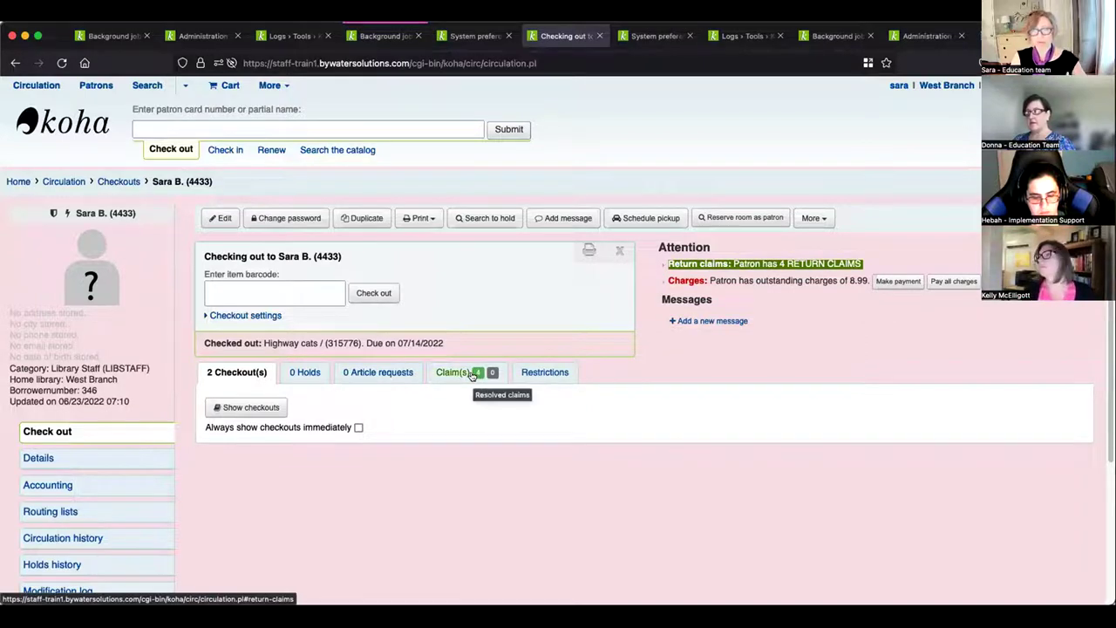
{"action": "left_click", "coordinate": [795, 267]}
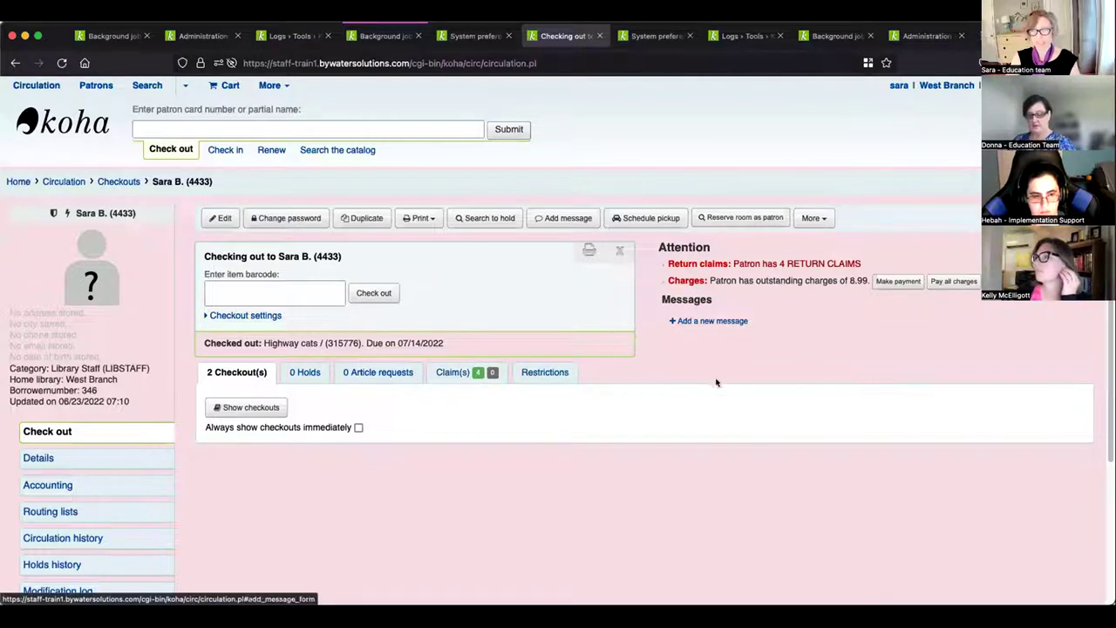
{"action": "left_click", "coordinate": [637, 36]}
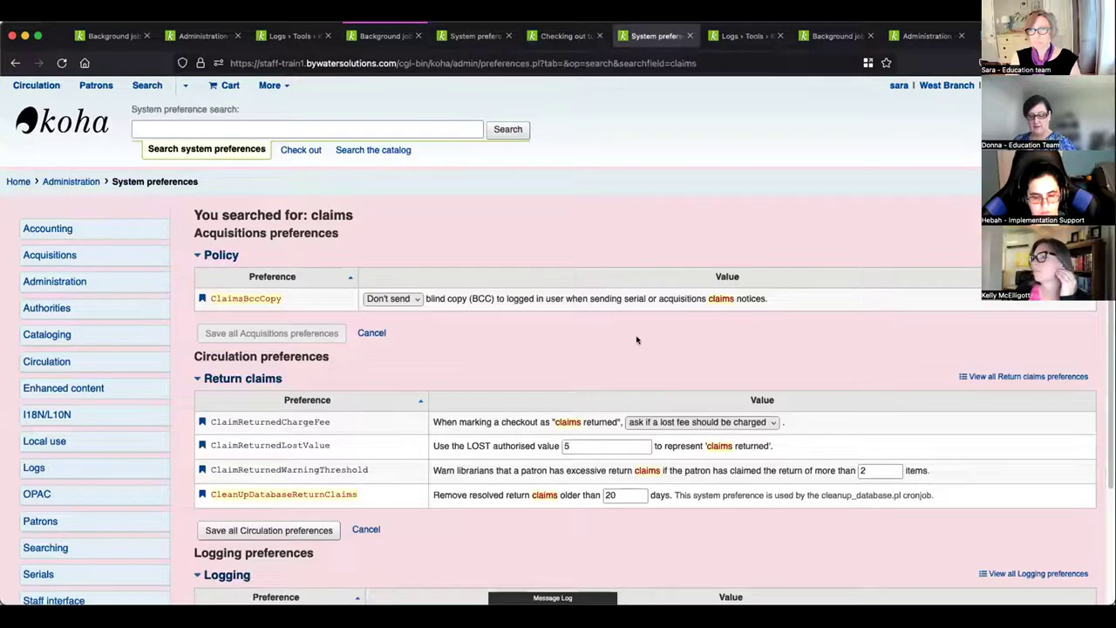